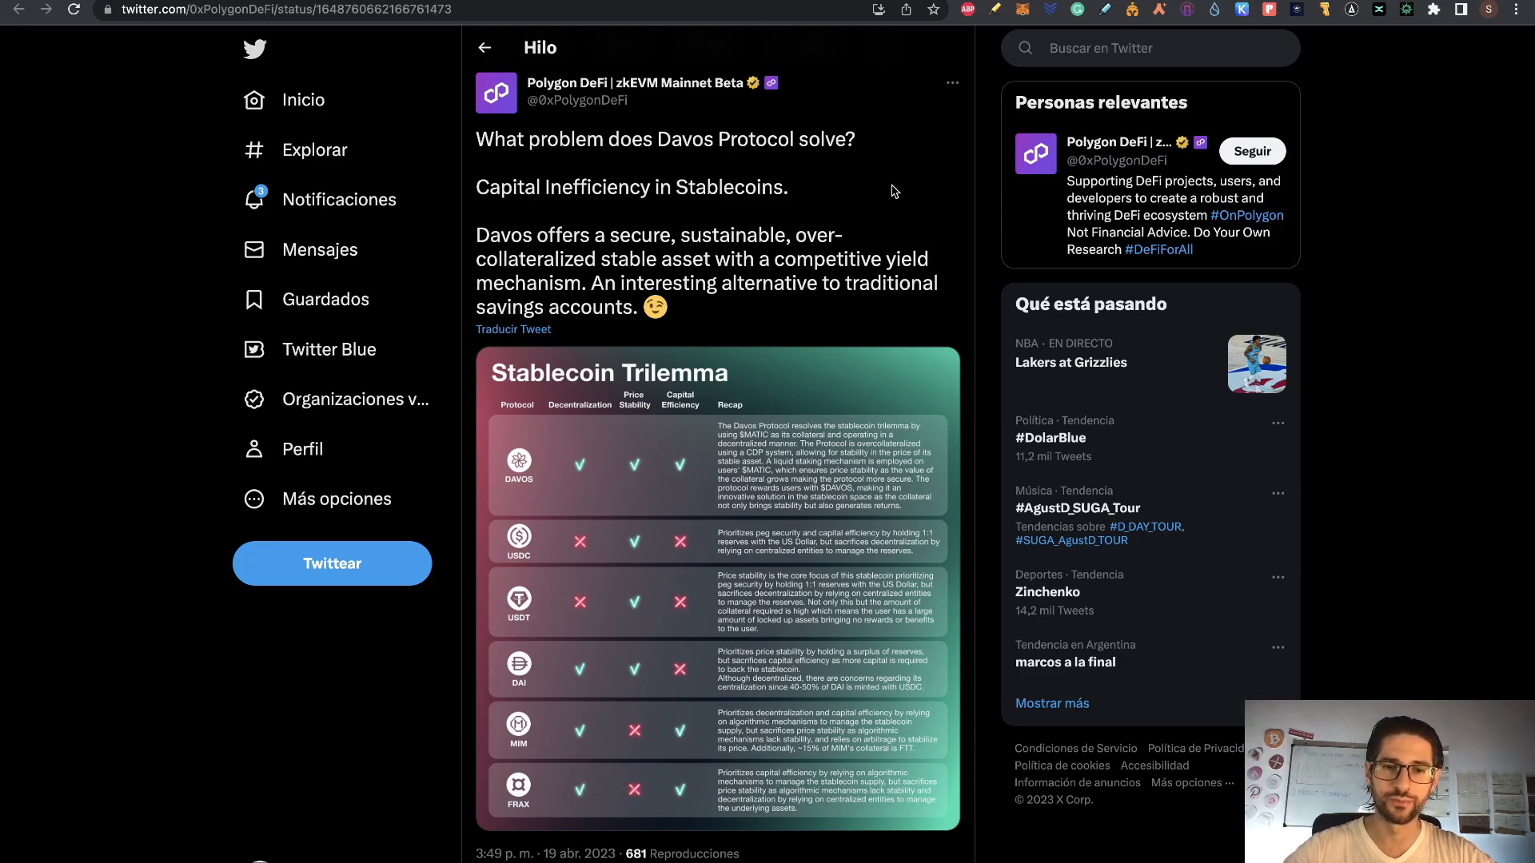
Look through the Davos Protocol home page, including its How it works section.
left_click(867, 492)
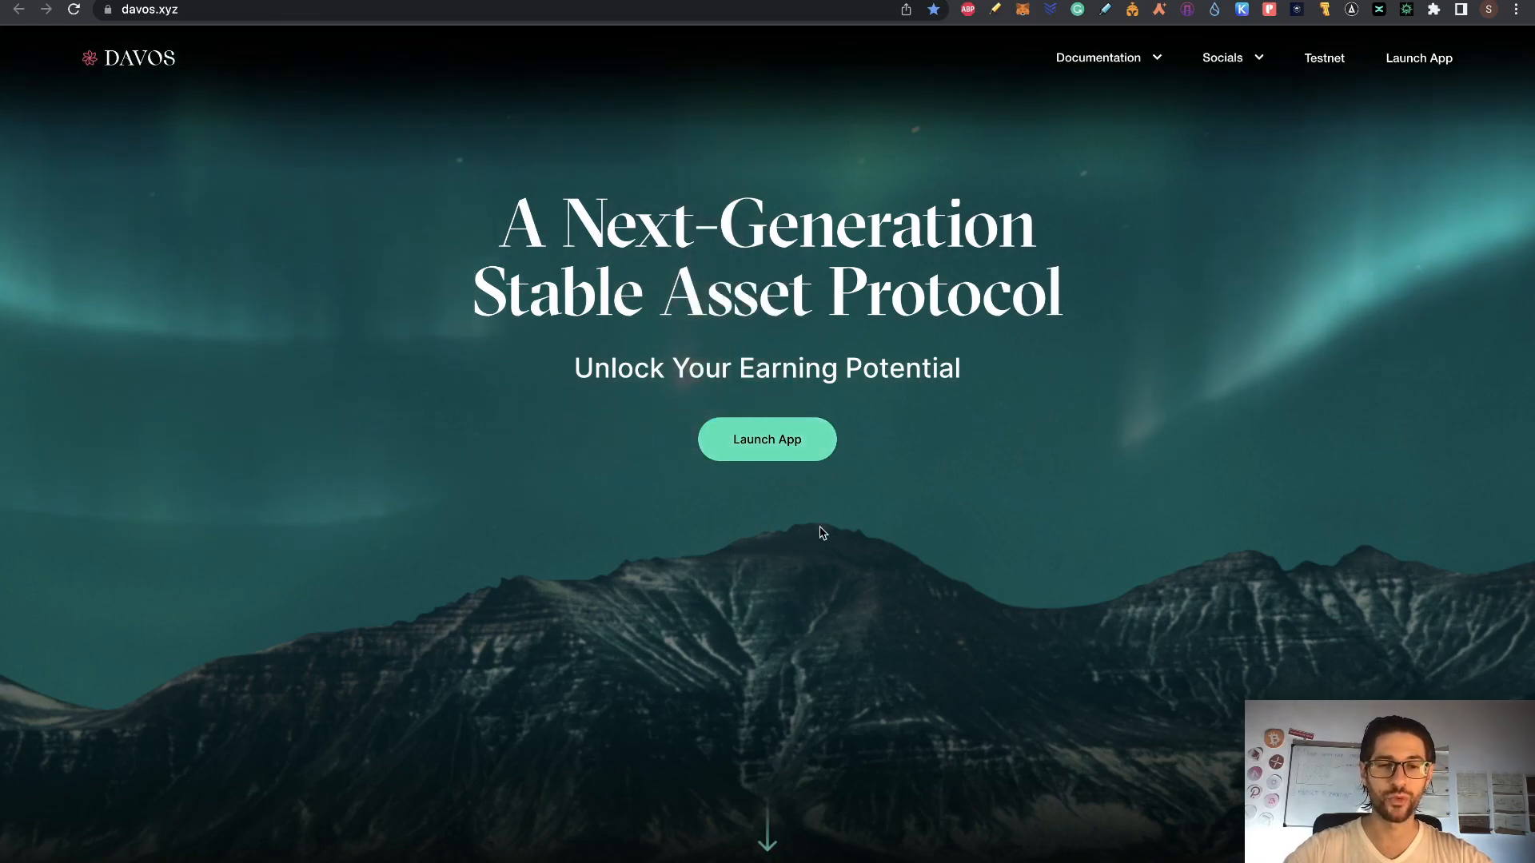
scroll(822, 534, "down", 6)
scroll(823, 533, "down", 5)
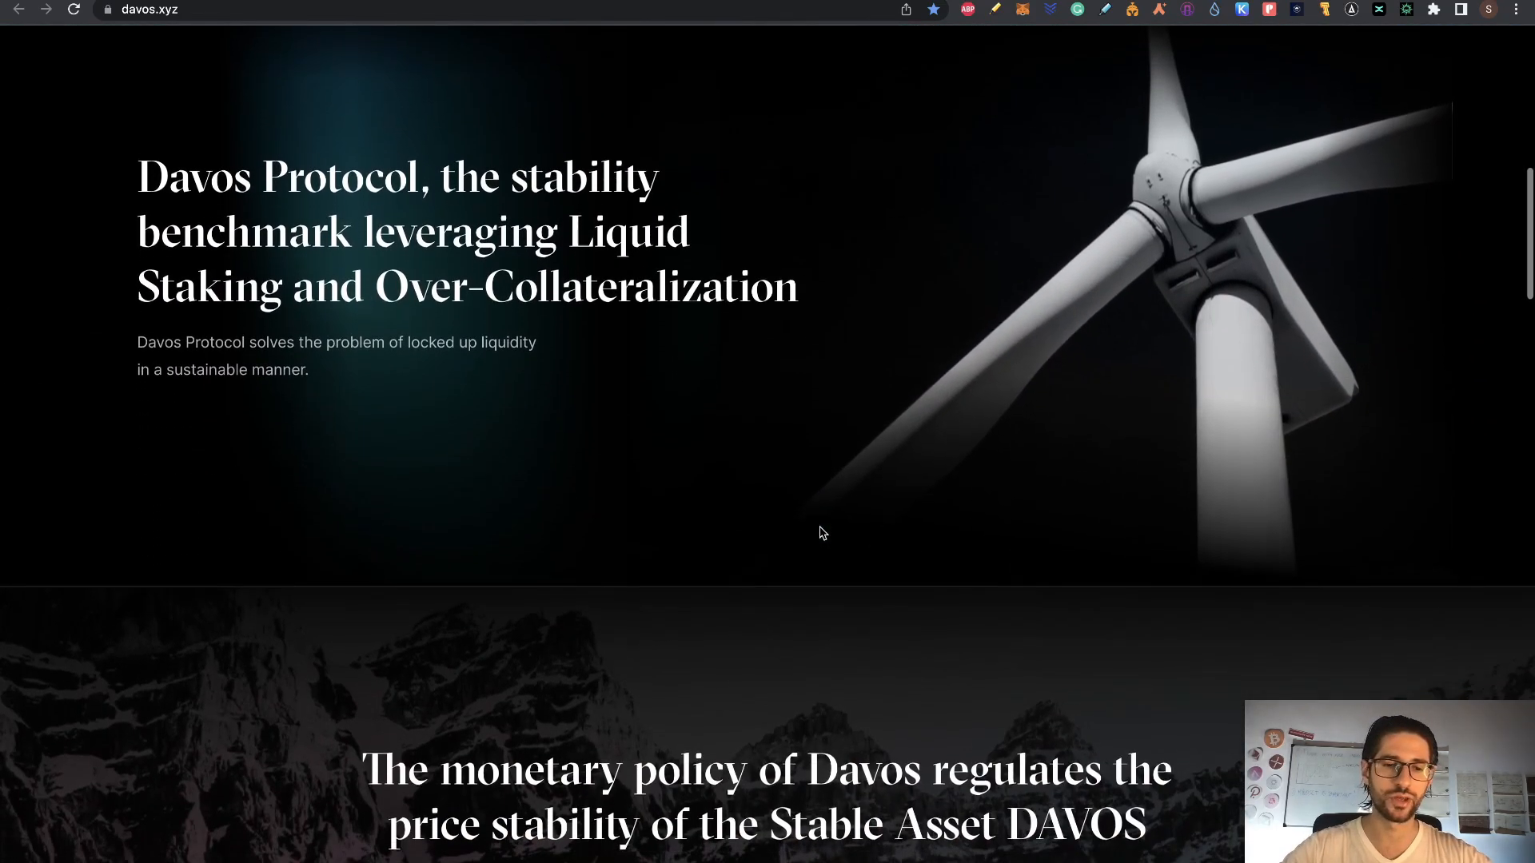
scroll(823, 534, "down", 15)
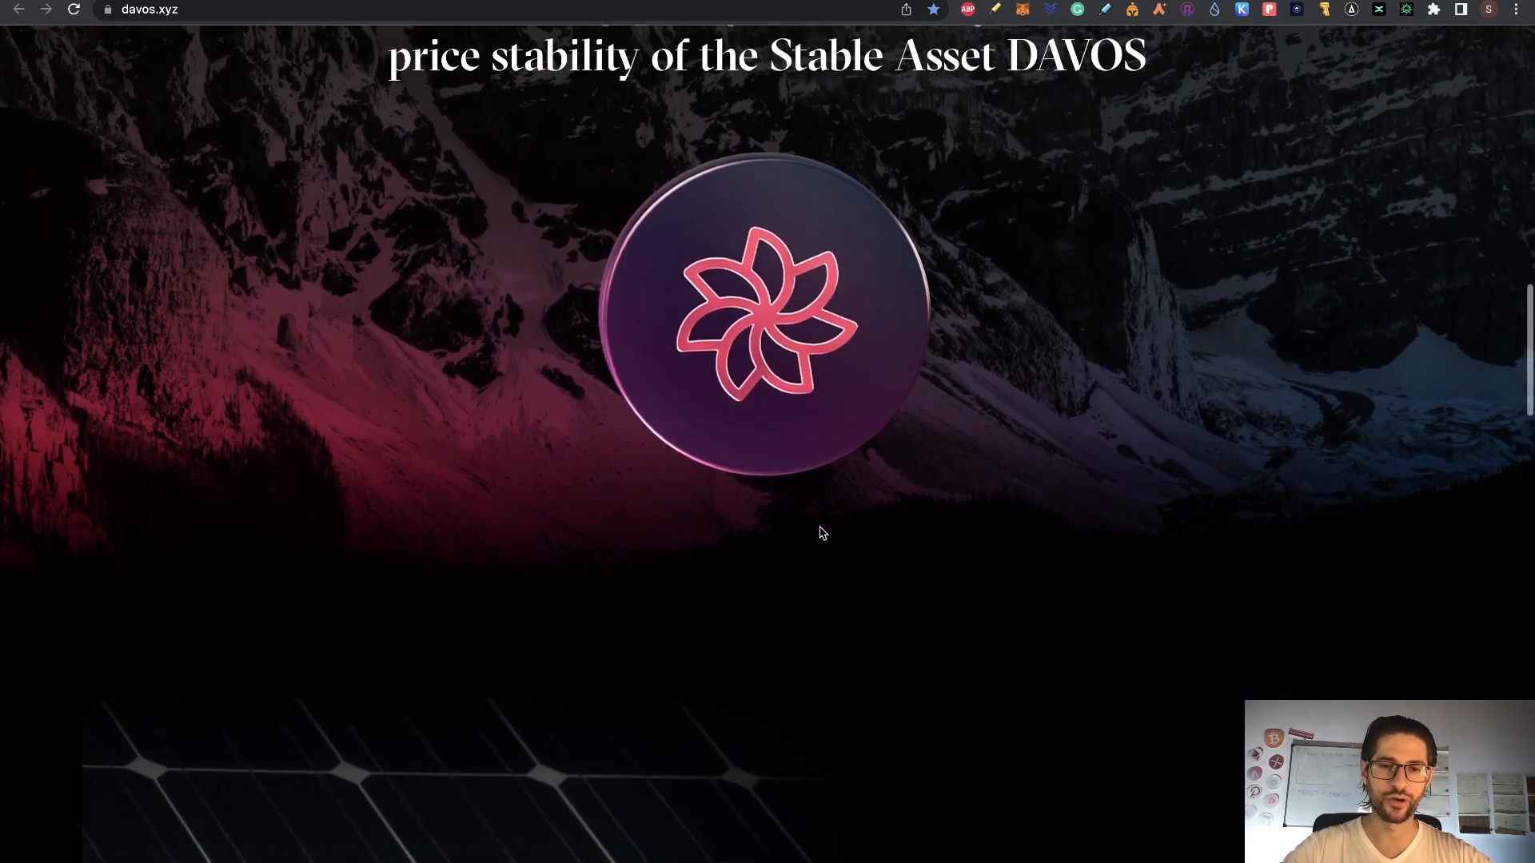
scroll(819, 527, "down", 9)
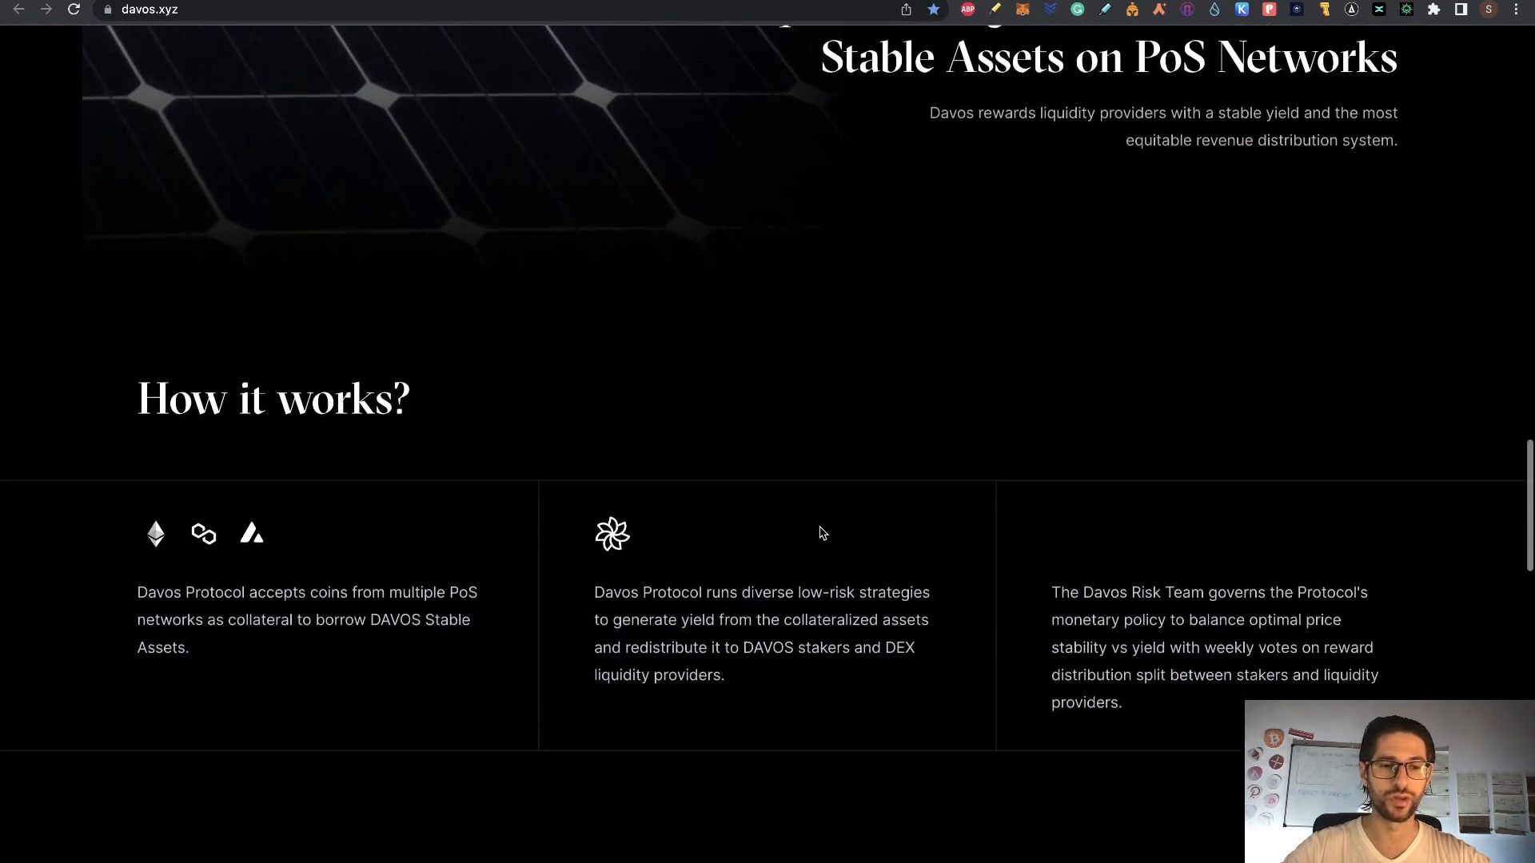
scroll(538, 280, "down", 15)
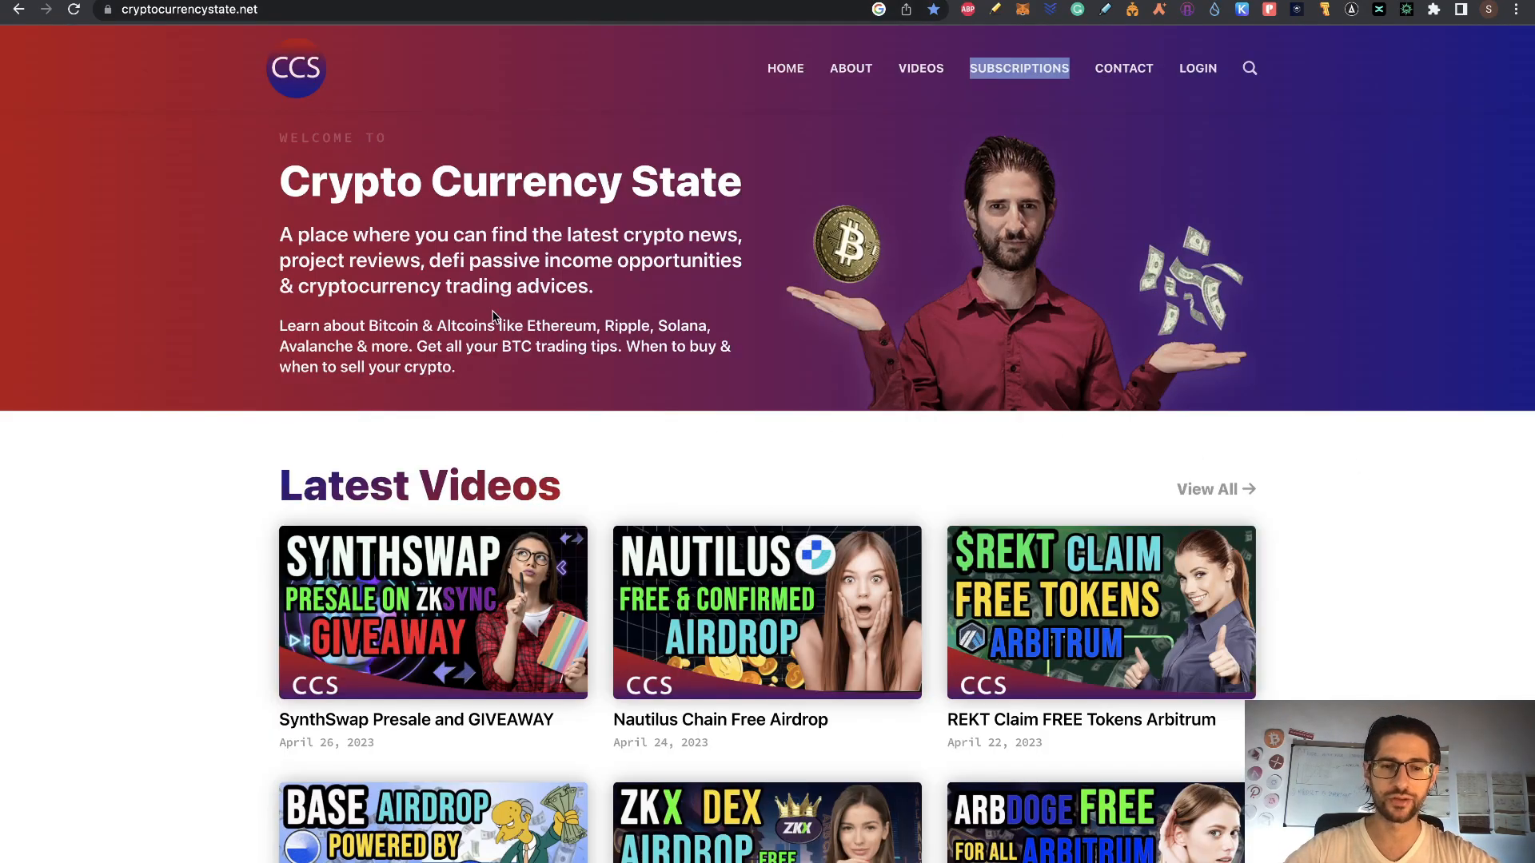
Browse the Crypto Currency State home page and its Videos page for the published airdrop videos.
scroll(493, 316, "down", 3)
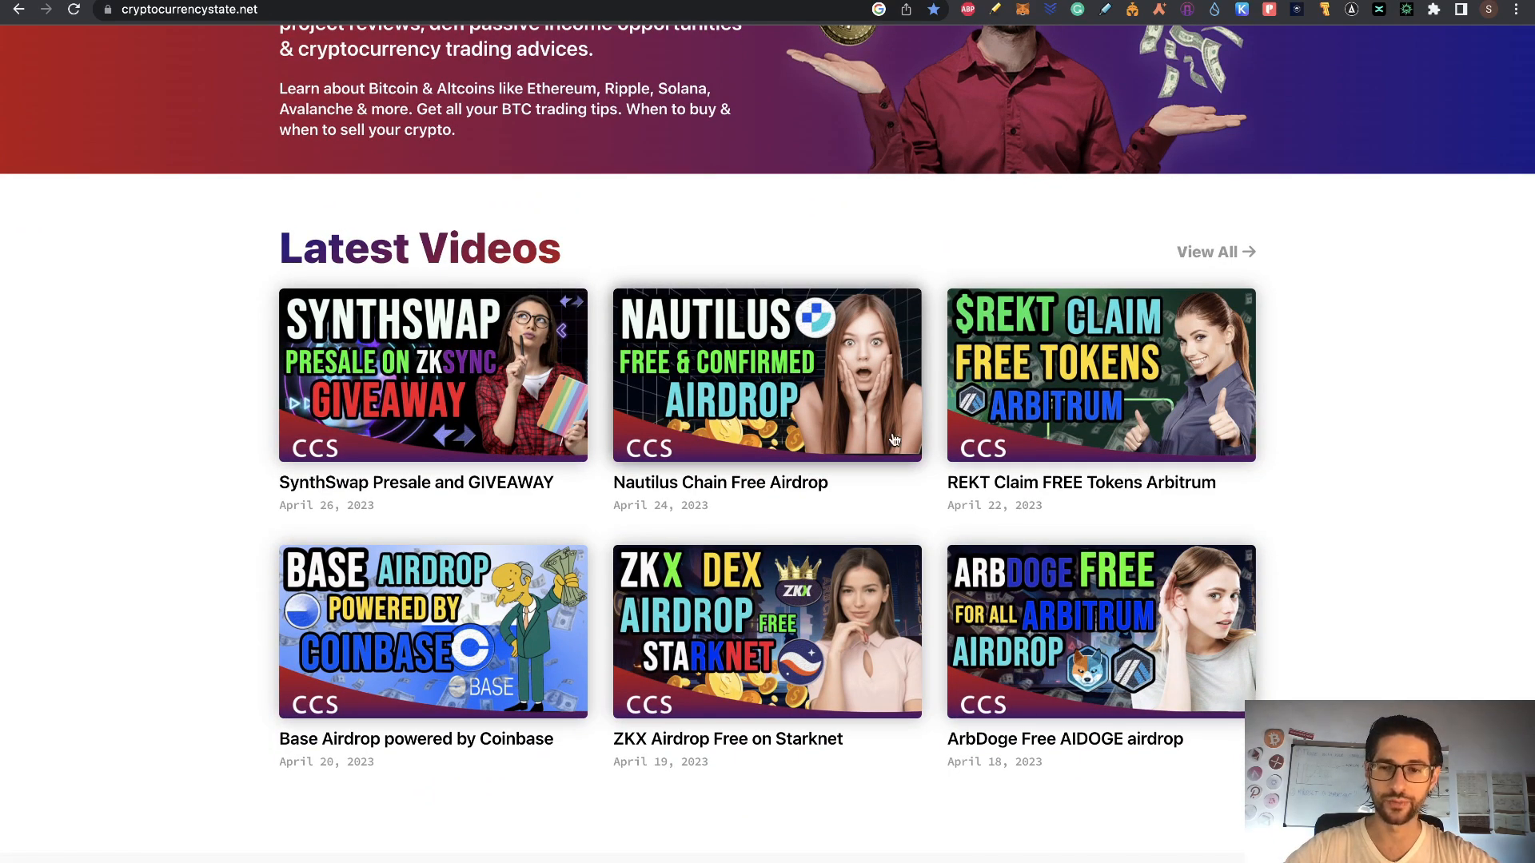
scroll(904, 83, "up", 3)
left_click(918, 79)
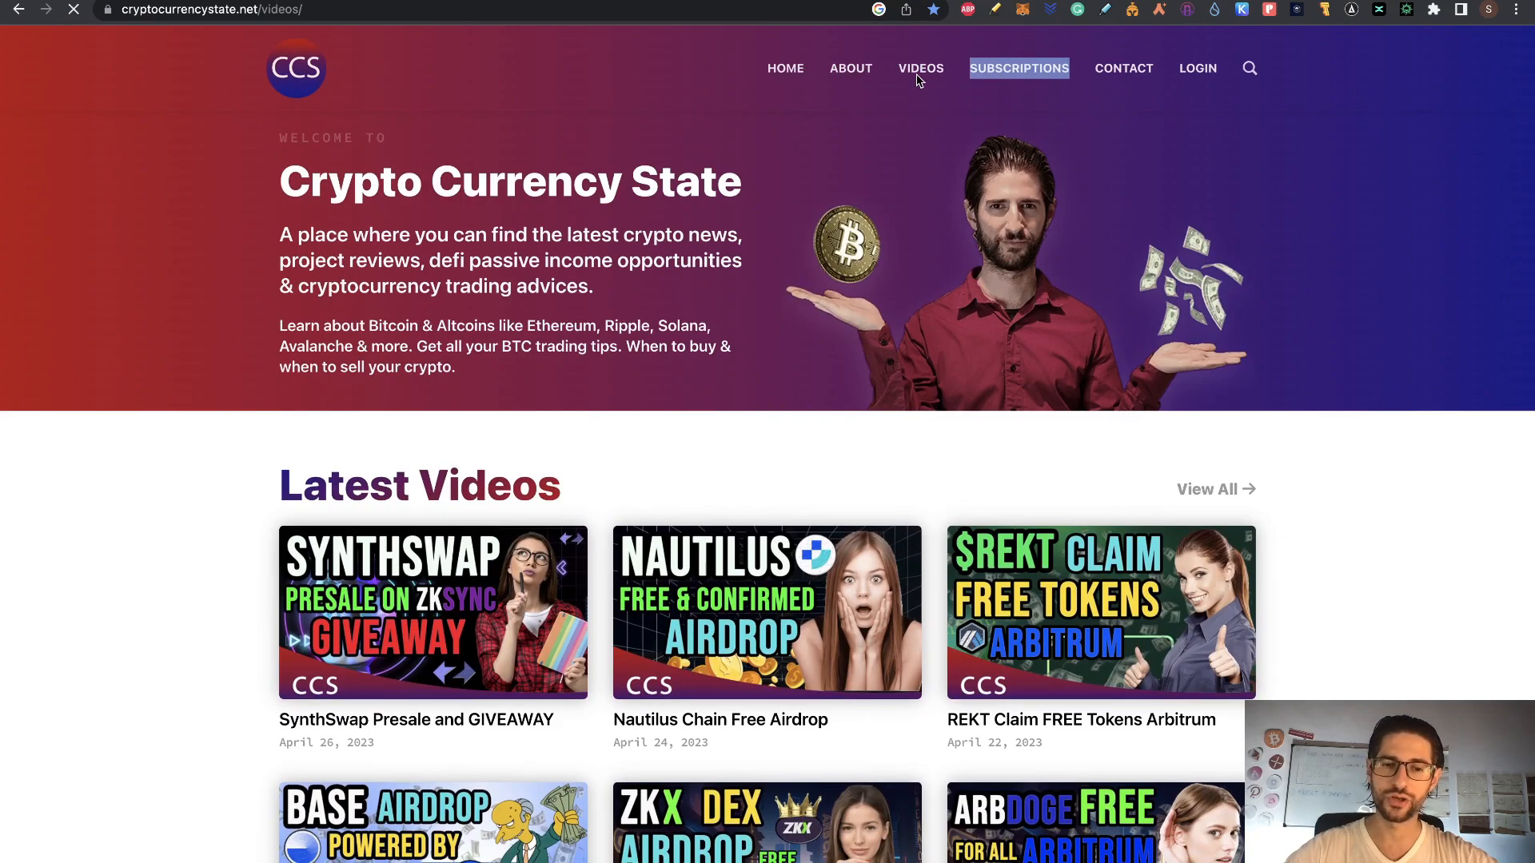
scroll(966, 576, "down", 6)
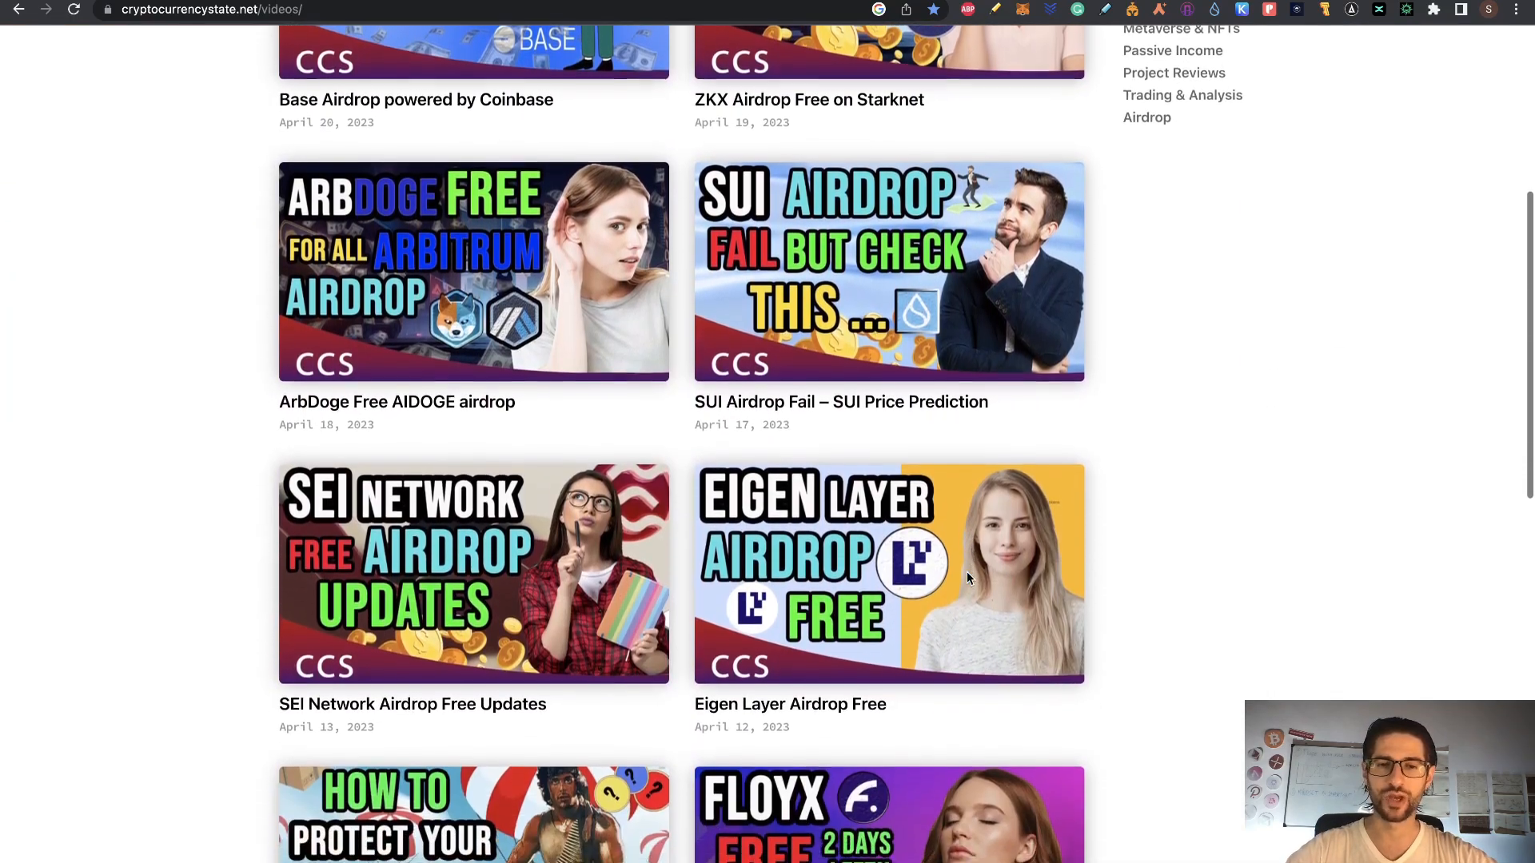
scroll(967, 576, "down", 7)
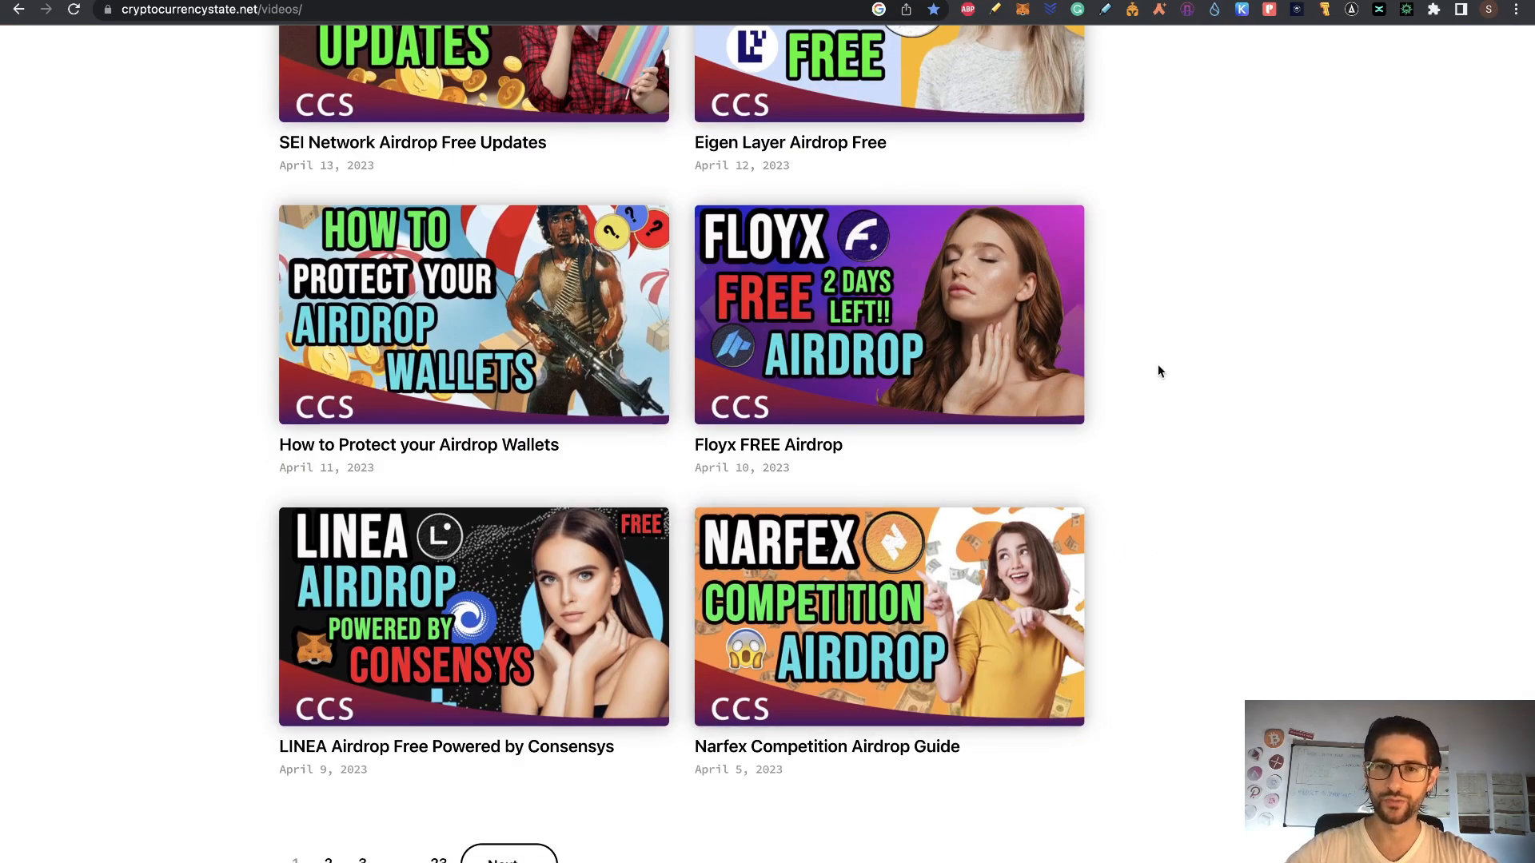
scroll(1158, 363, "up", 13)
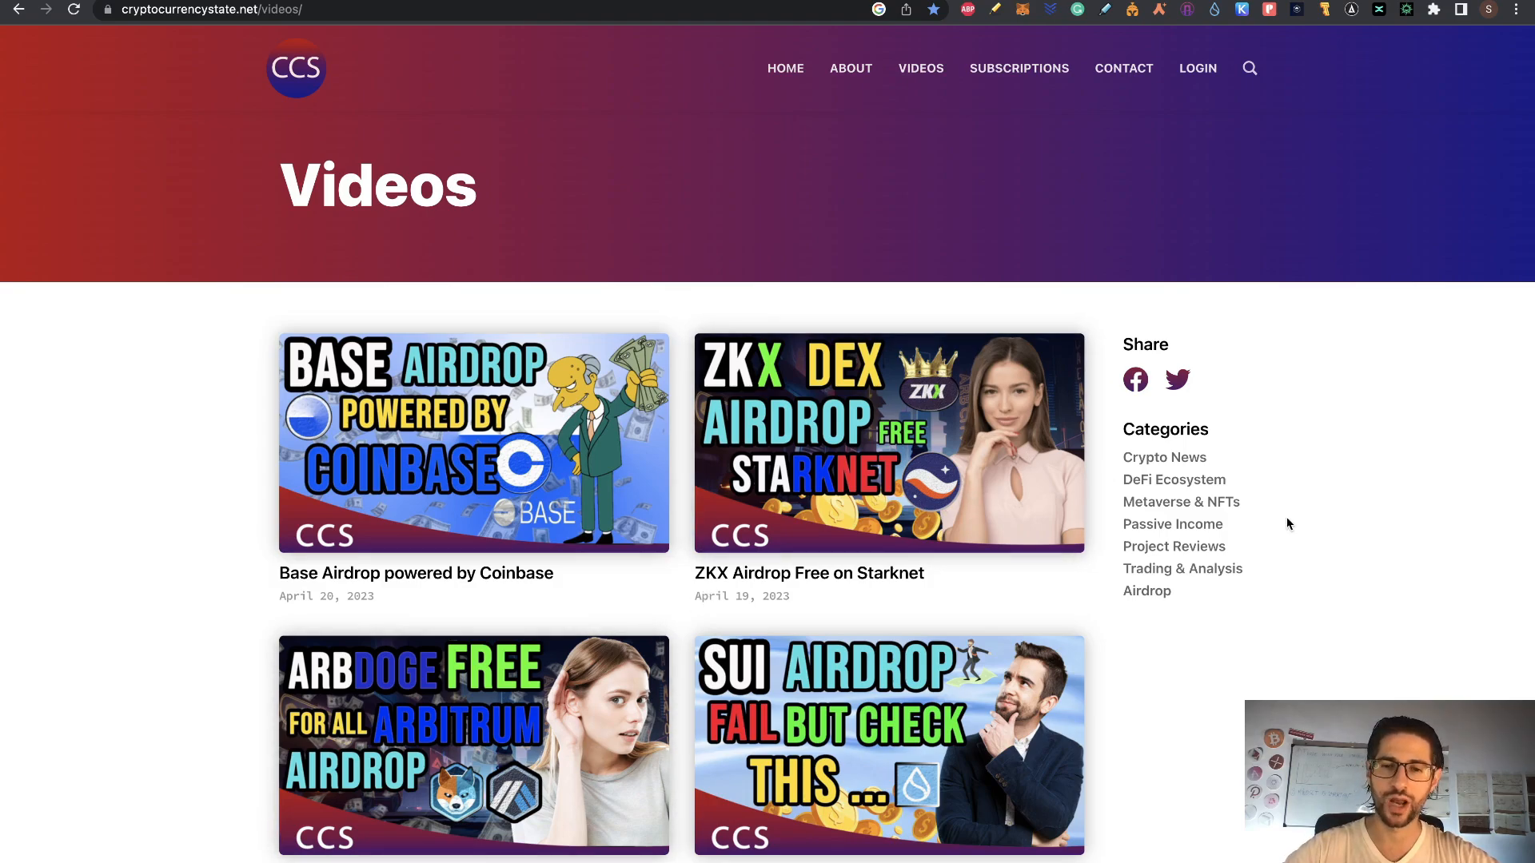
scroll(1287, 524, "down", 6)
scroll(1287, 524, "up", 6)
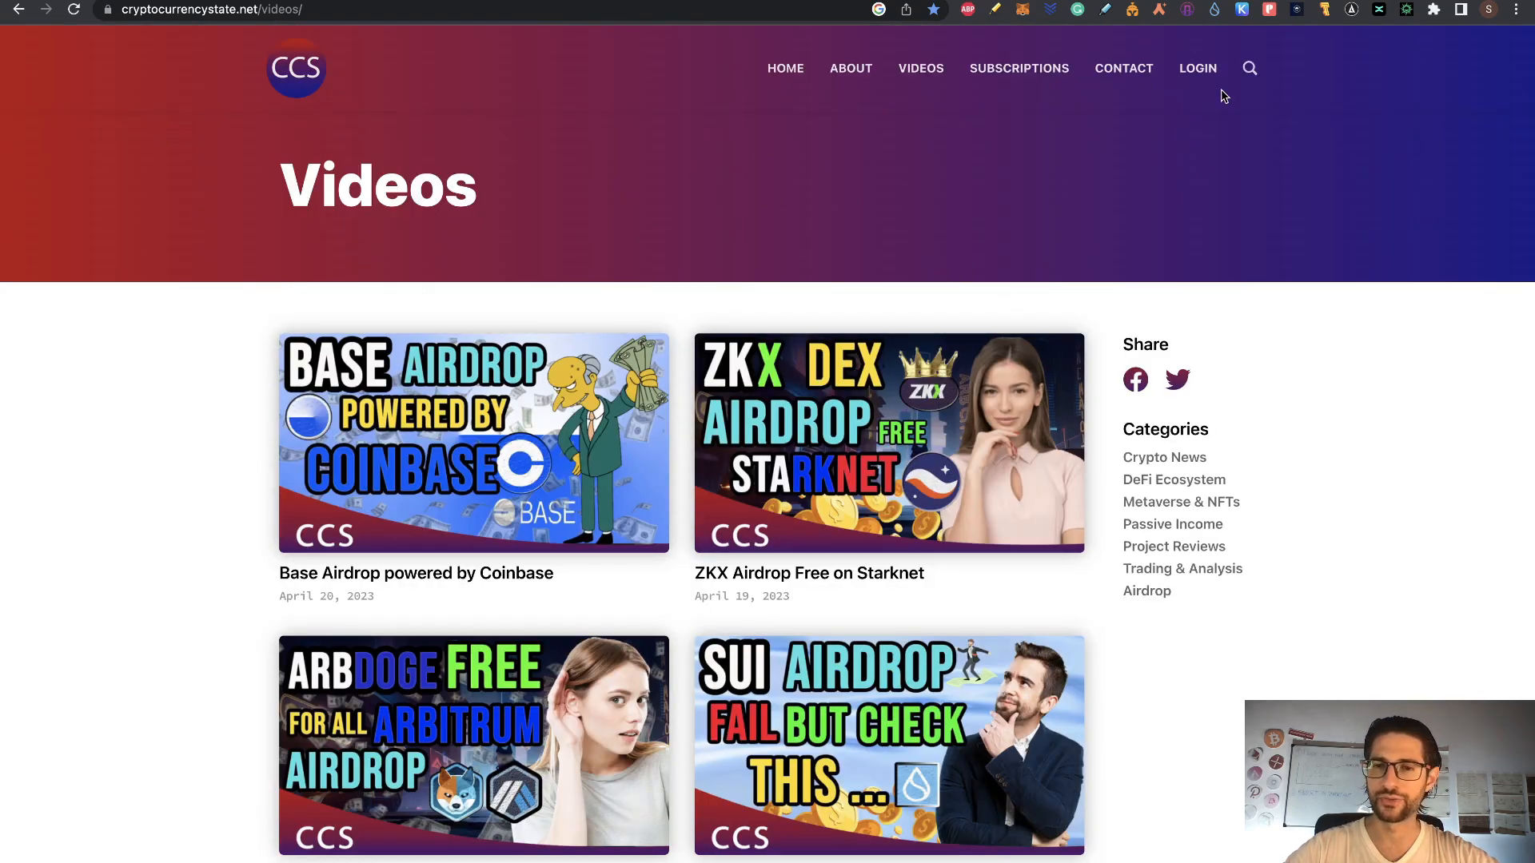
Open the Base Airdrop powered by Coinbase post and review its step-by-step instructions.
left_click(578, 453)
scroll(605, 531, "down", 6)
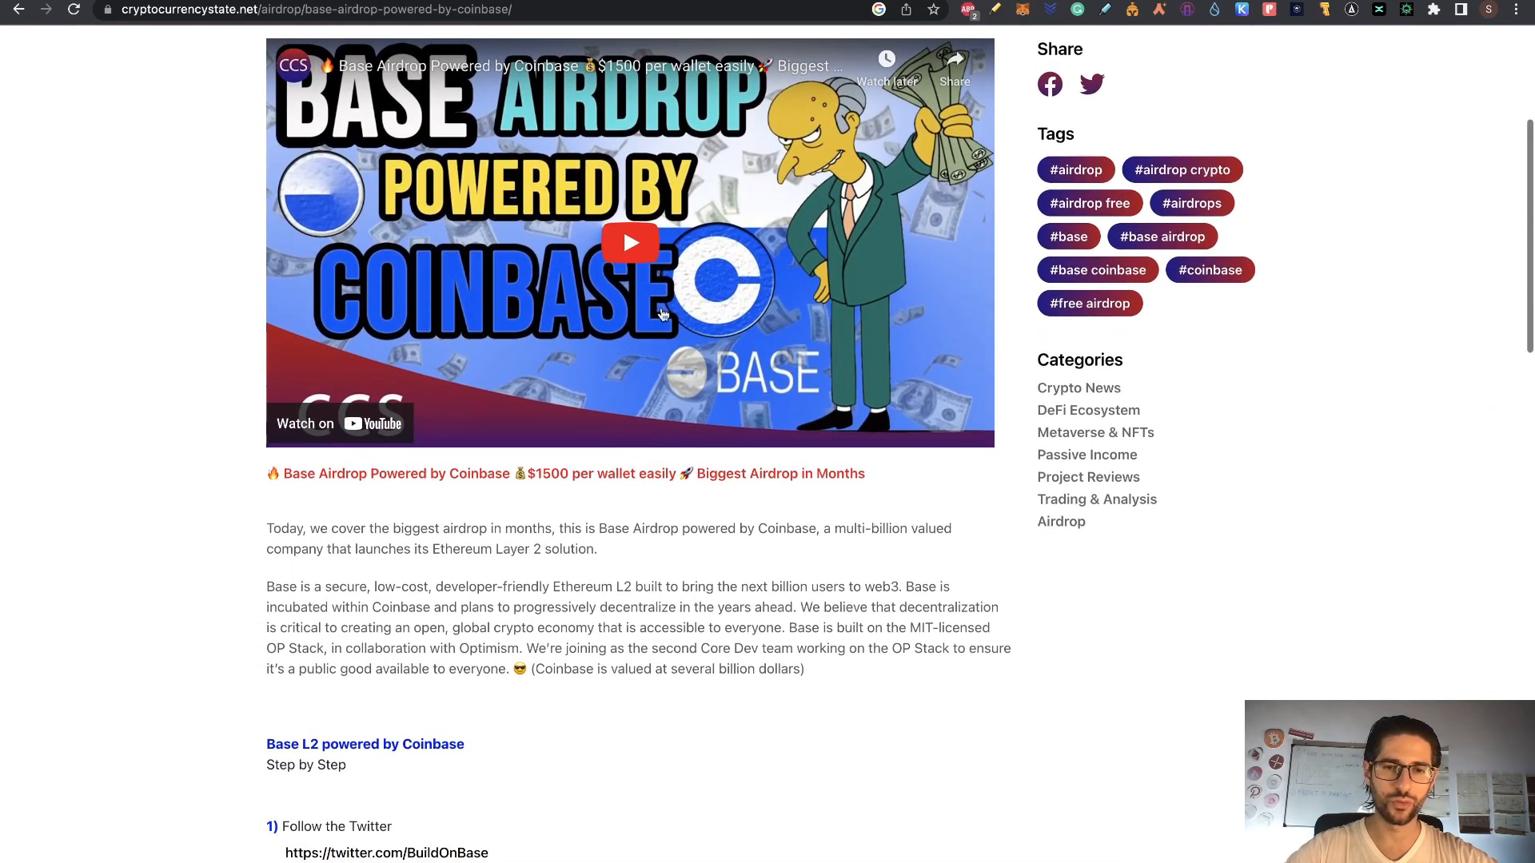
scroll(501, 450, "down", 2)
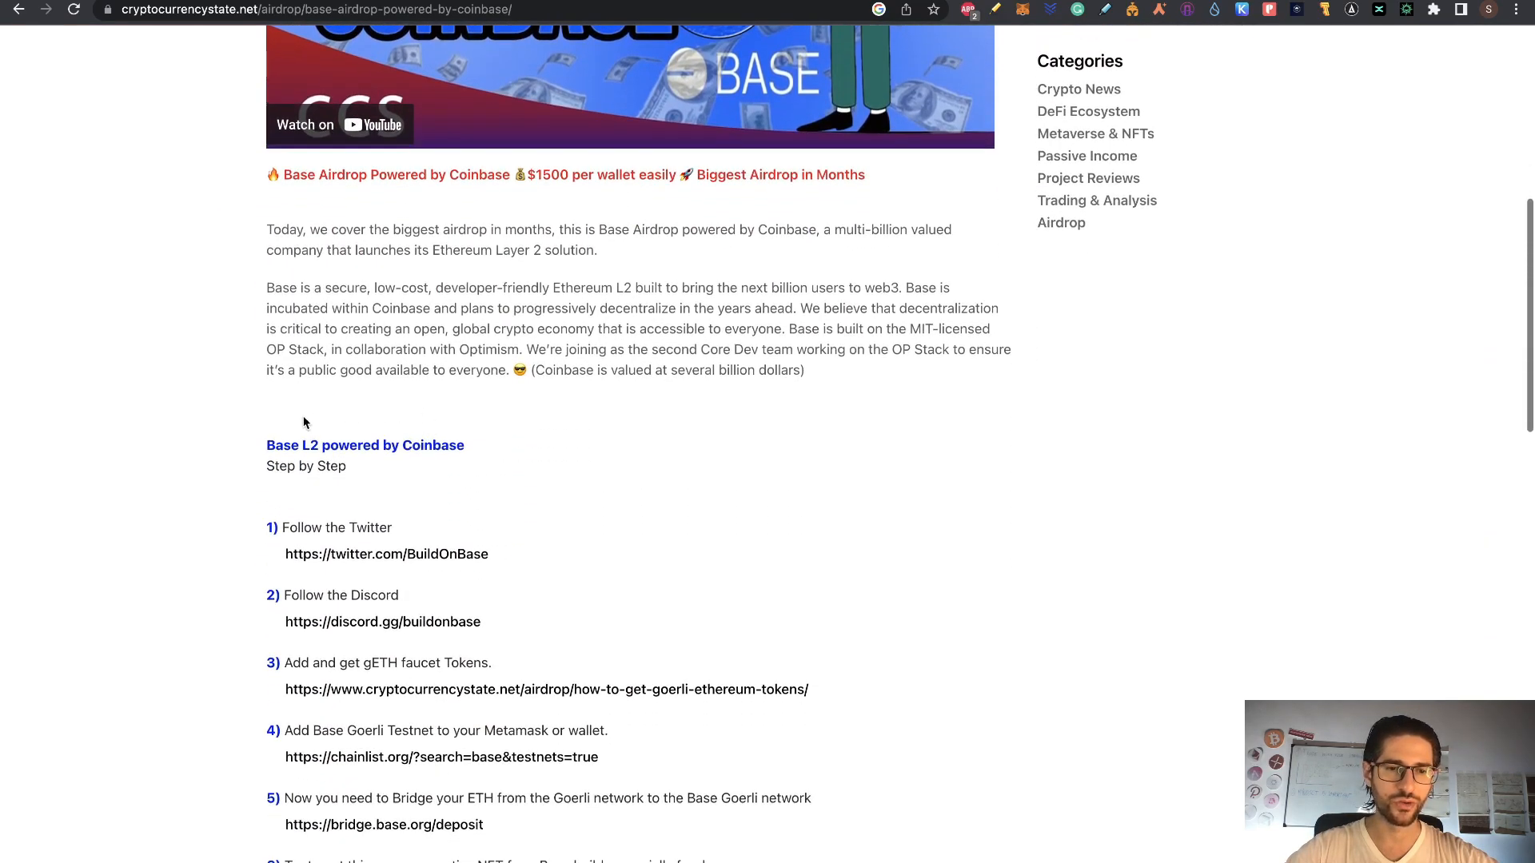
scroll(447, 496, "down", 2)
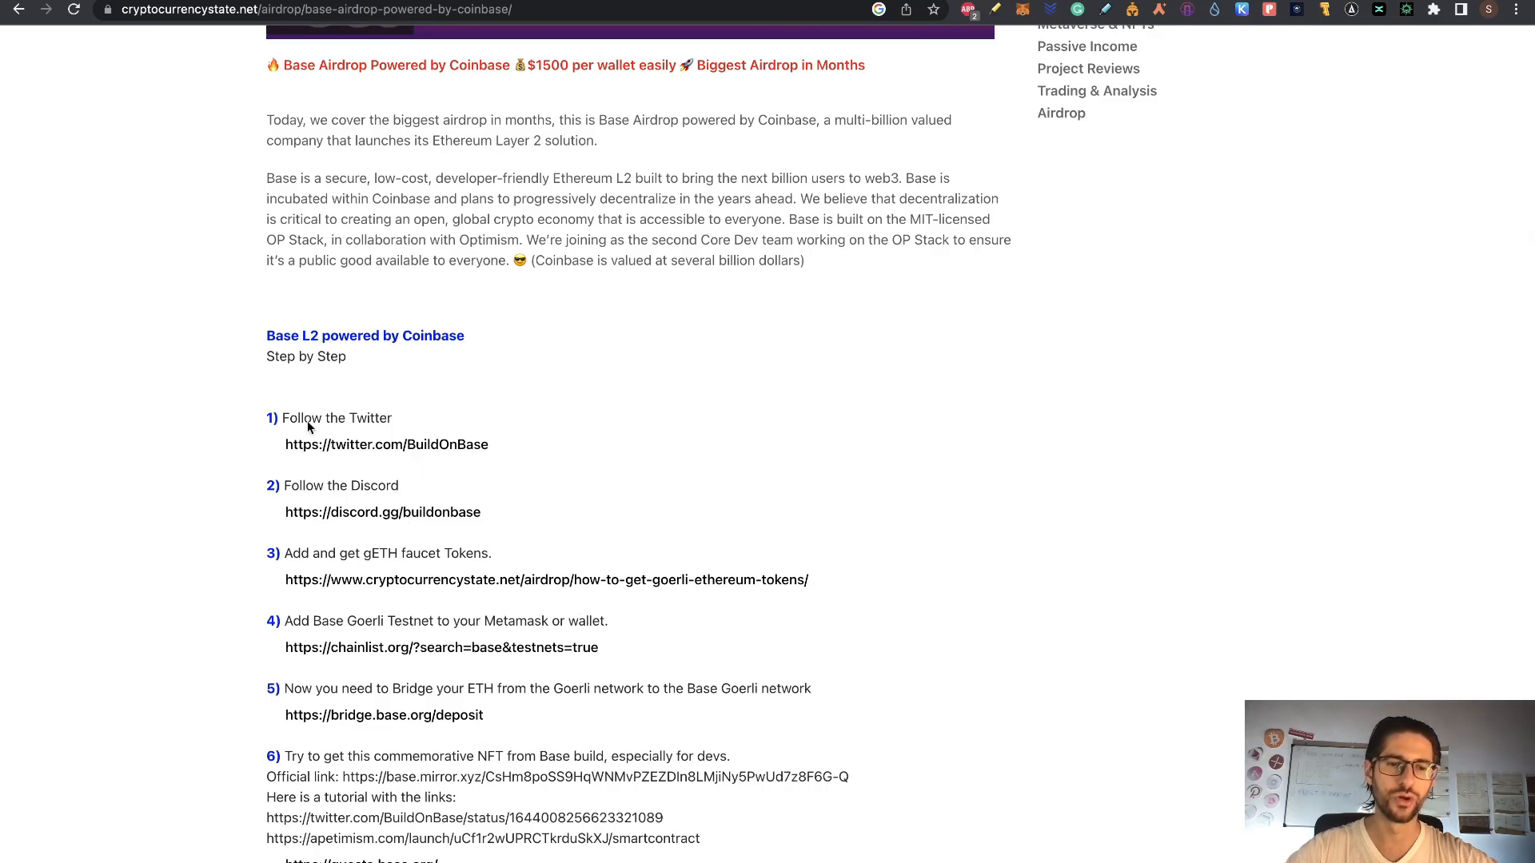
scroll(834, 470, "up", 7)
scroll(835, 470, "up", 1)
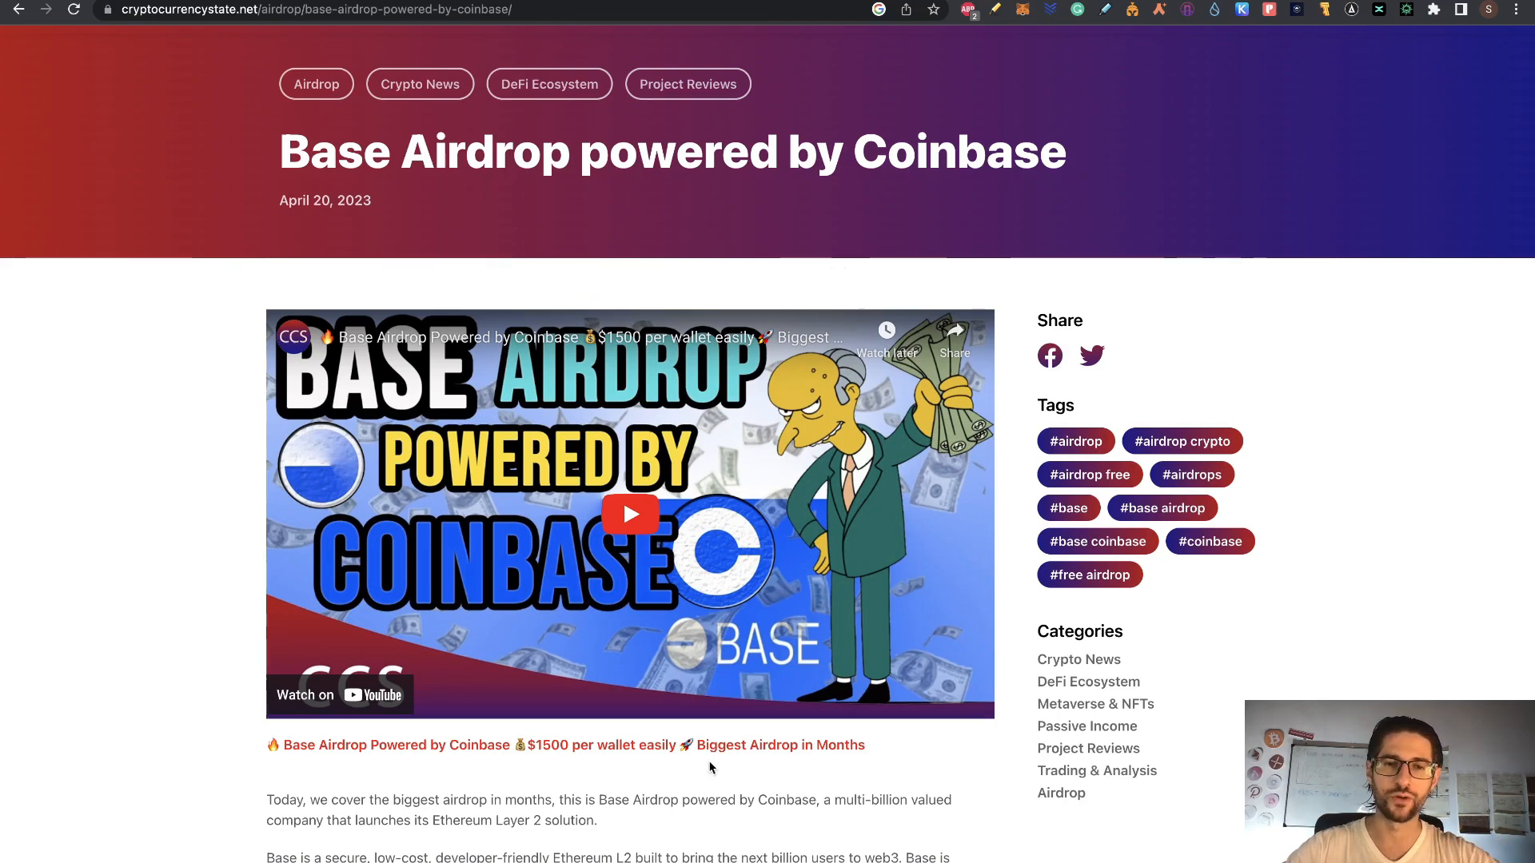
scroll(776, 345, "down", 4)
scroll(776, 345, "down", 3)
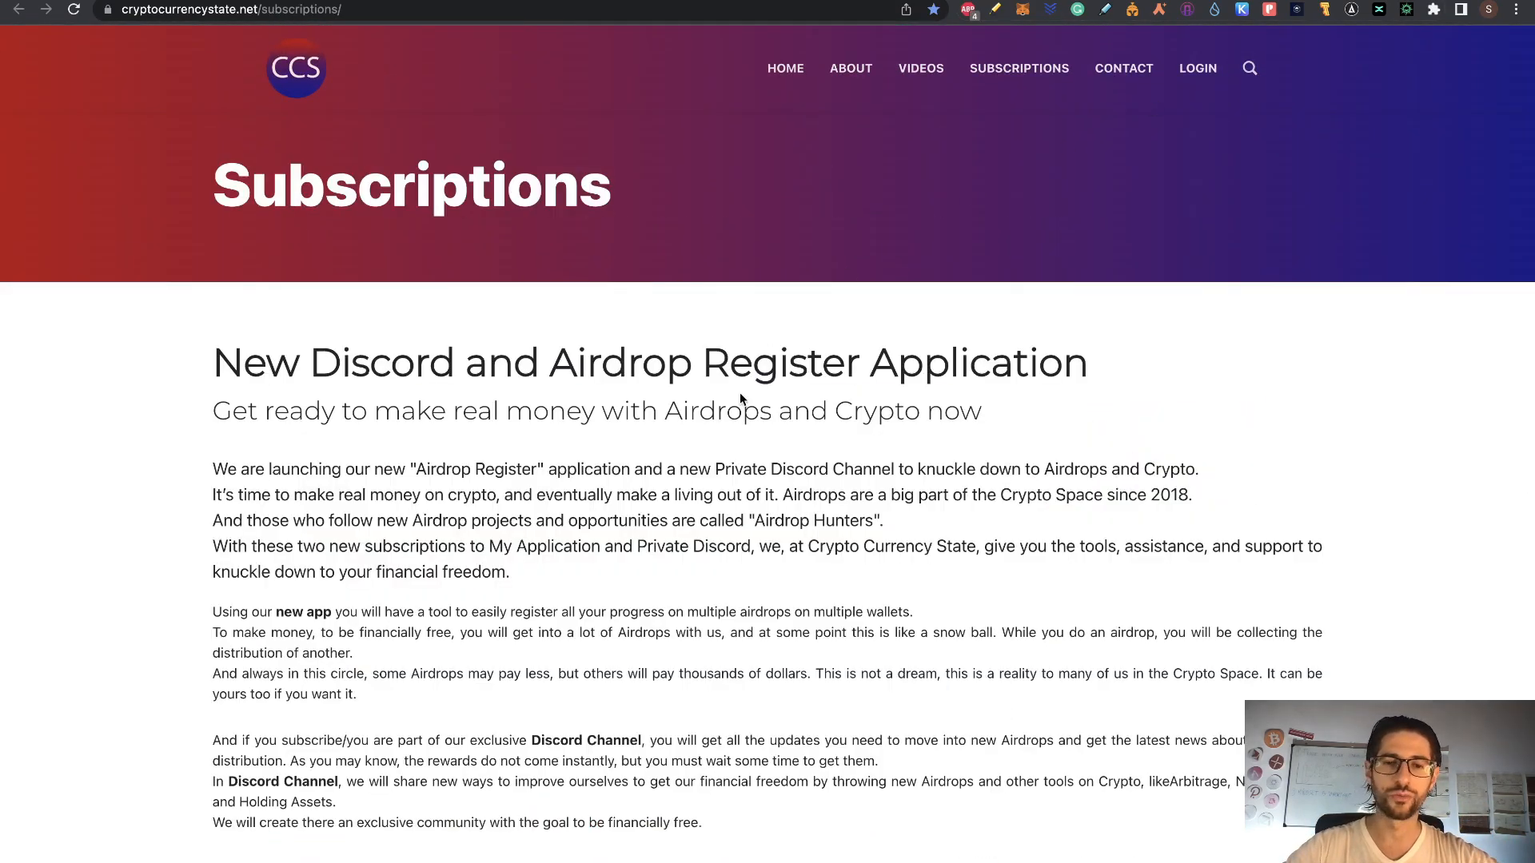
Review the Crypto Currency State Subscriptions page, covering the Discord and APP + Discord plans and the app tutorial videos.
scroll(740, 397, "down", 5)
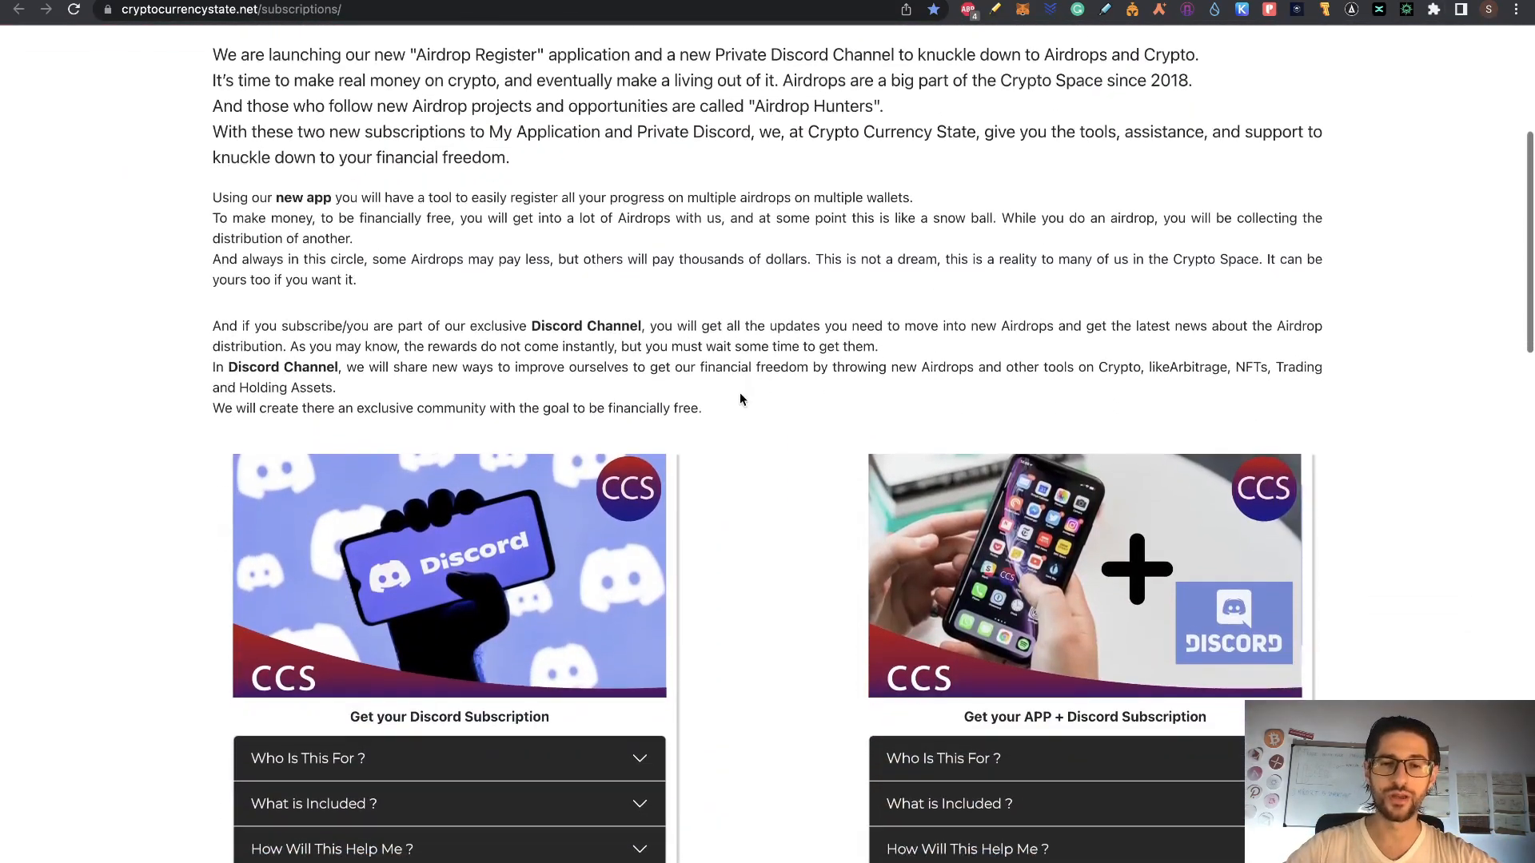
scroll(802, 520, "up", 4)
scroll(803, 519, "up", 2)
scroll(802, 520, "down", 6)
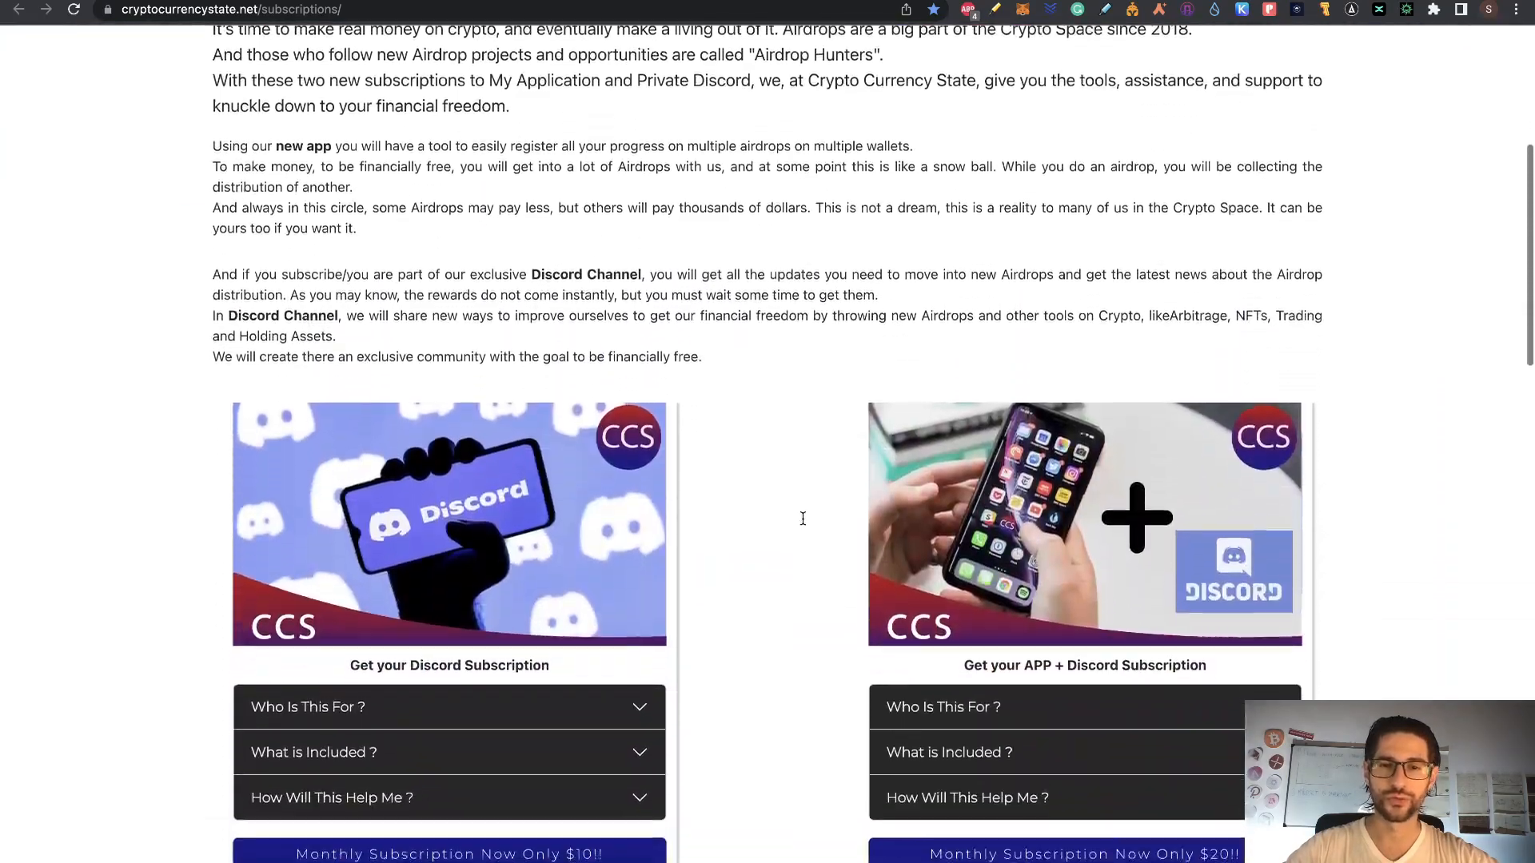
scroll(772, 548, "down", 8)
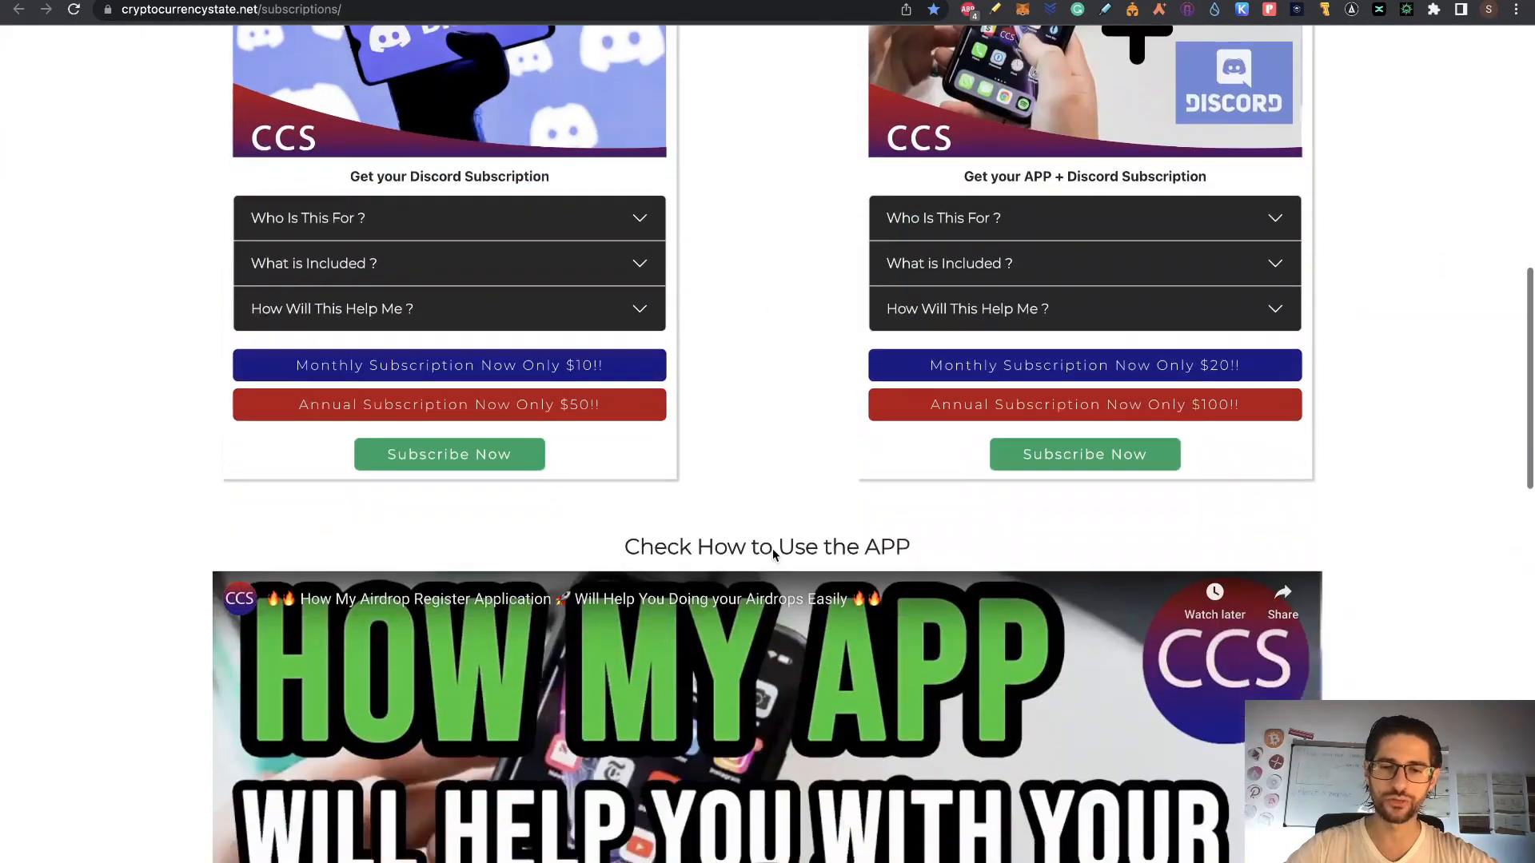
scroll(869, 561, "down", 6)
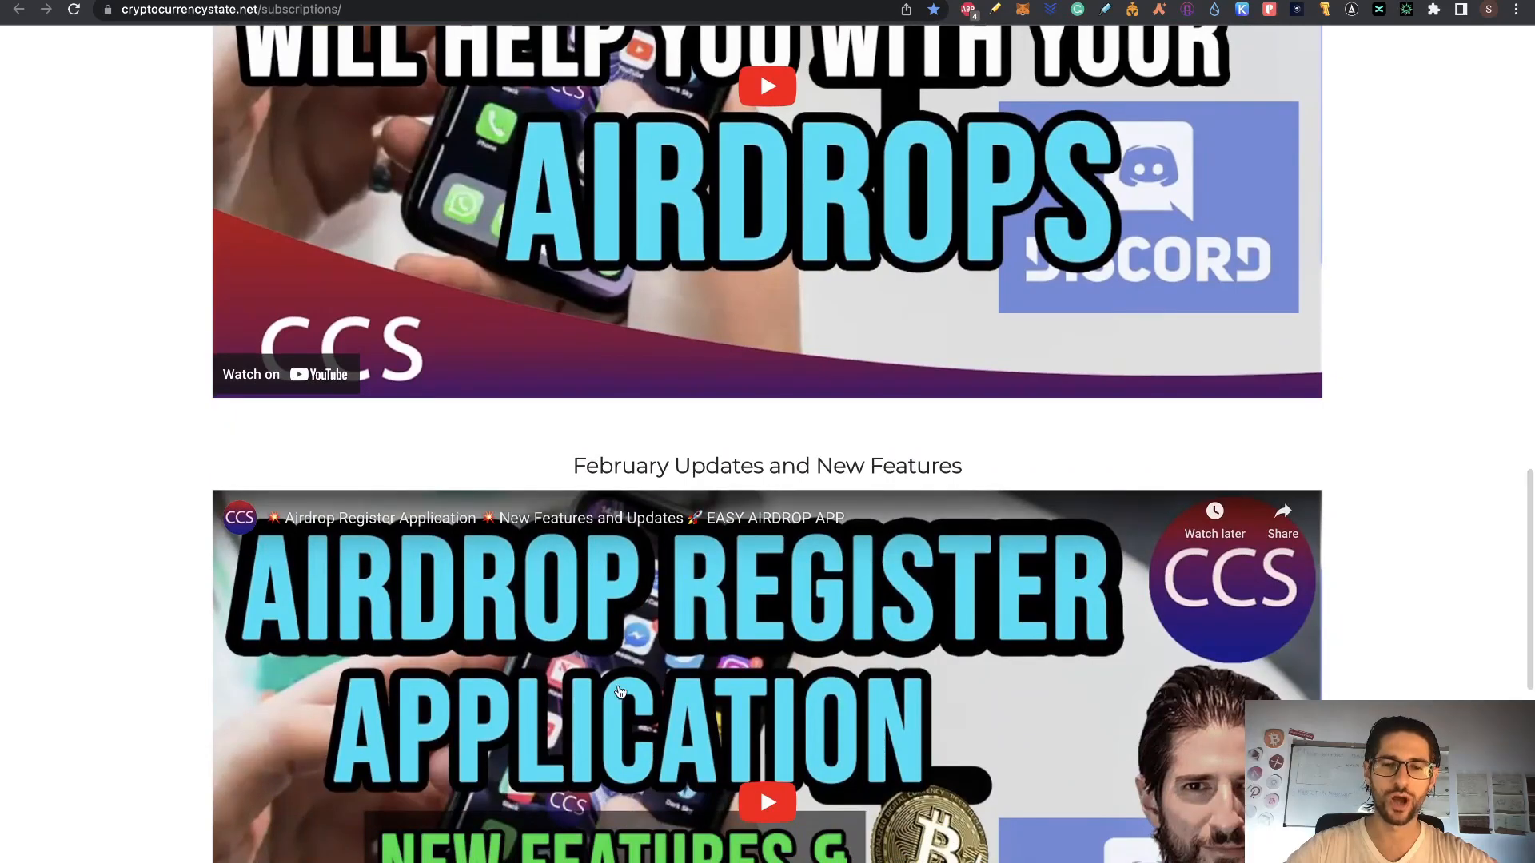
scroll(869, 561, "down", 4)
scroll(665, 482, "up", 2)
scroll(665, 482, "up", 6)
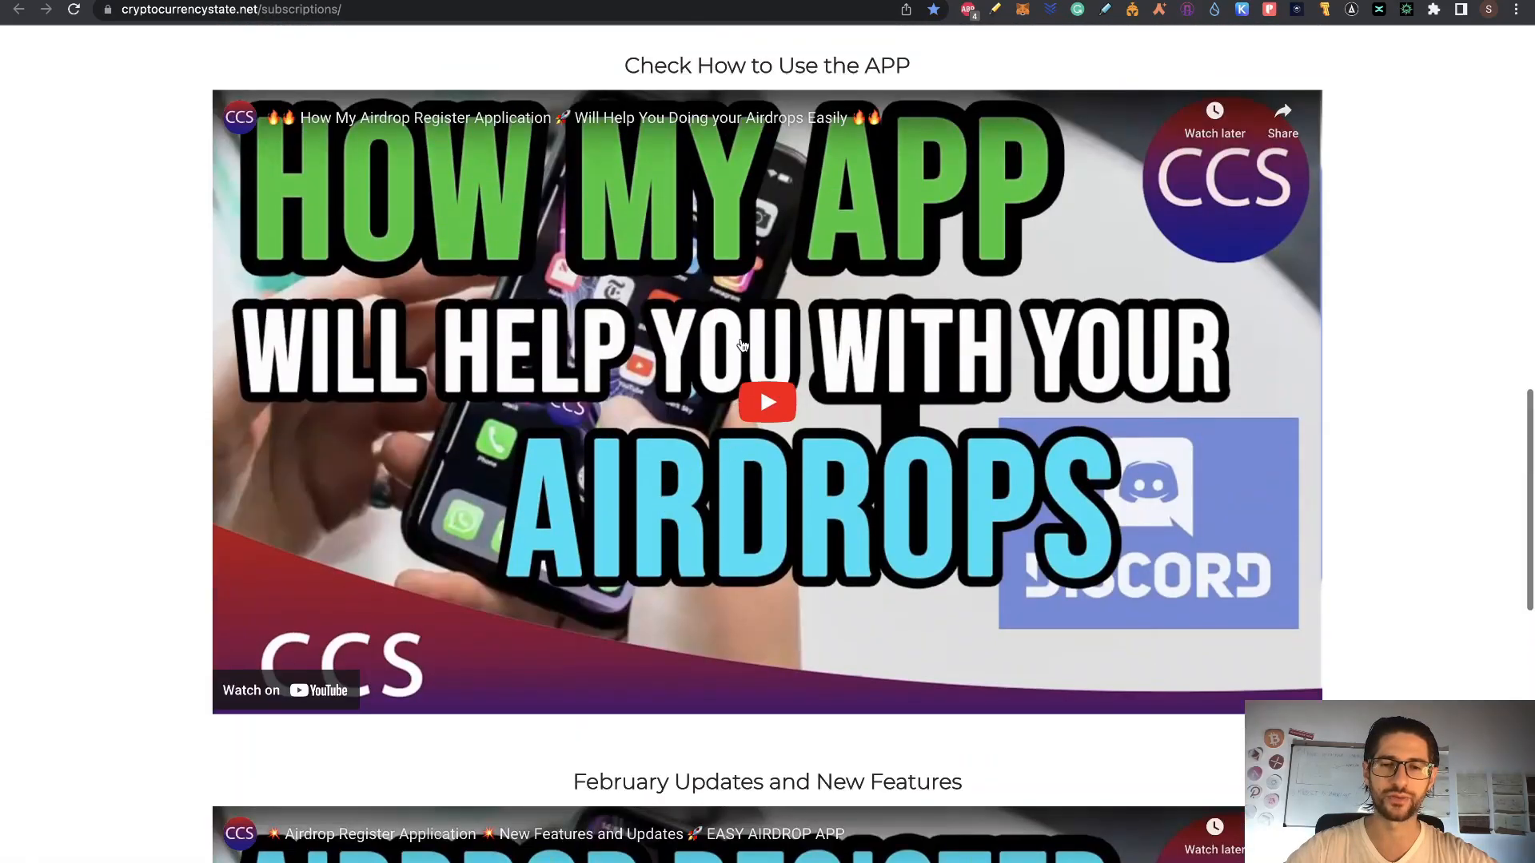
scroll(746, 412, "up", 6)
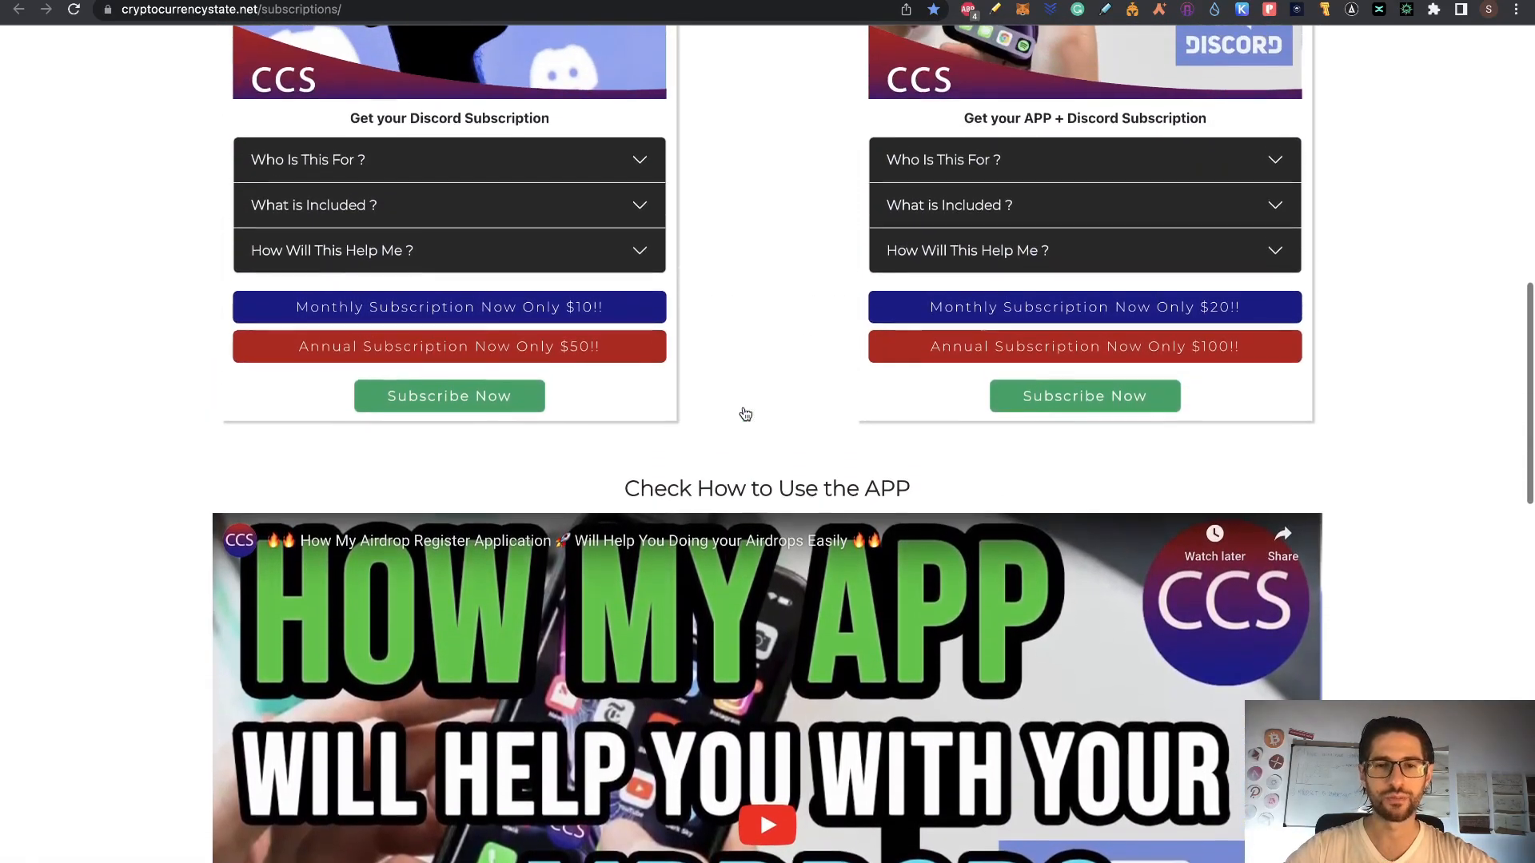
scroll(815, 279, "up", 6)
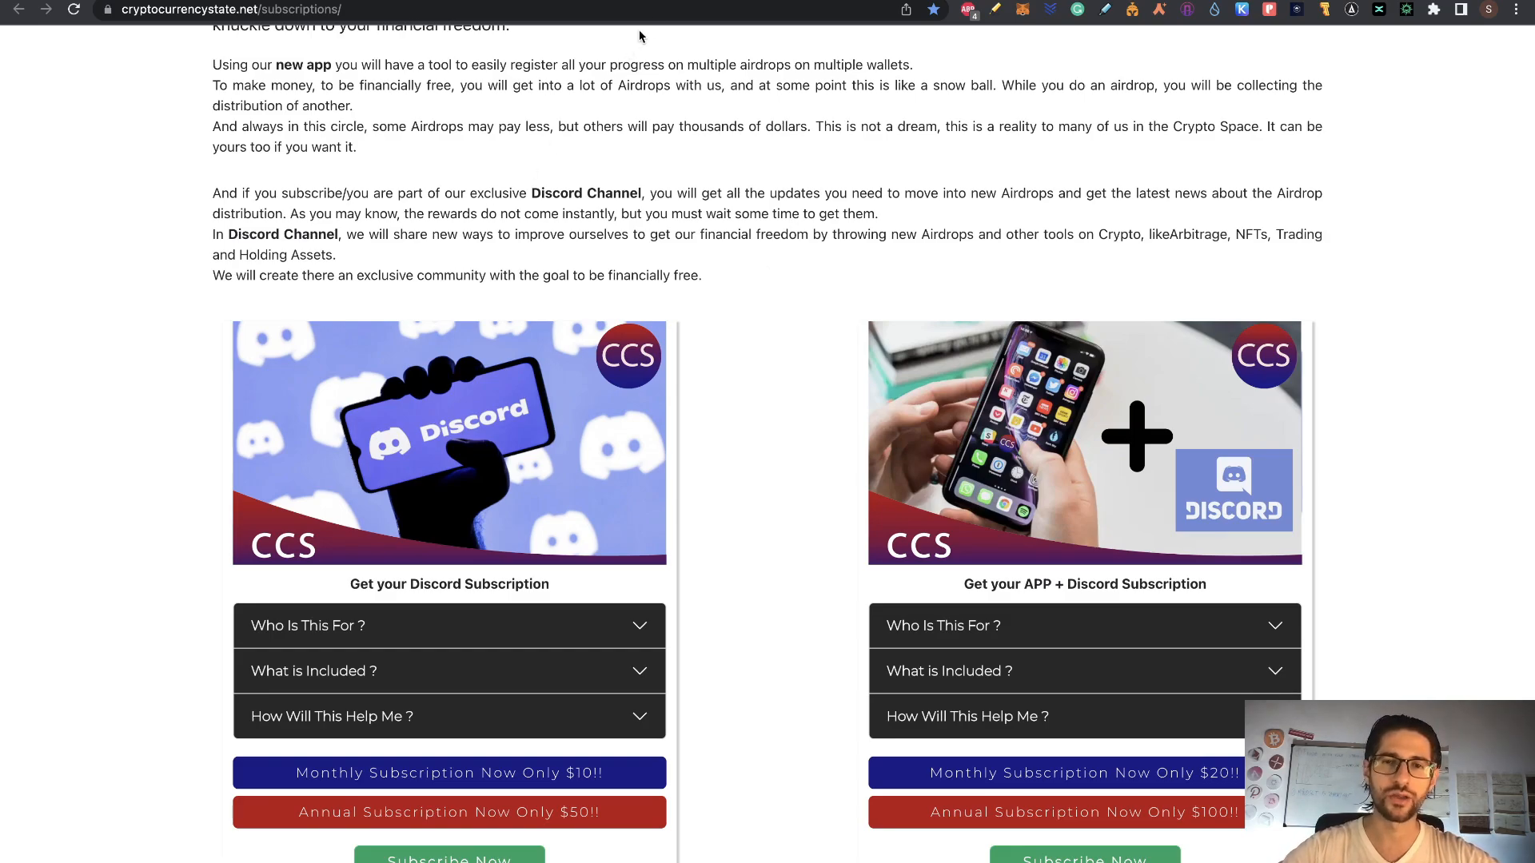
Switch to the Crypto Currency State Discord server and look through its channel list.
left_click(710, 0)
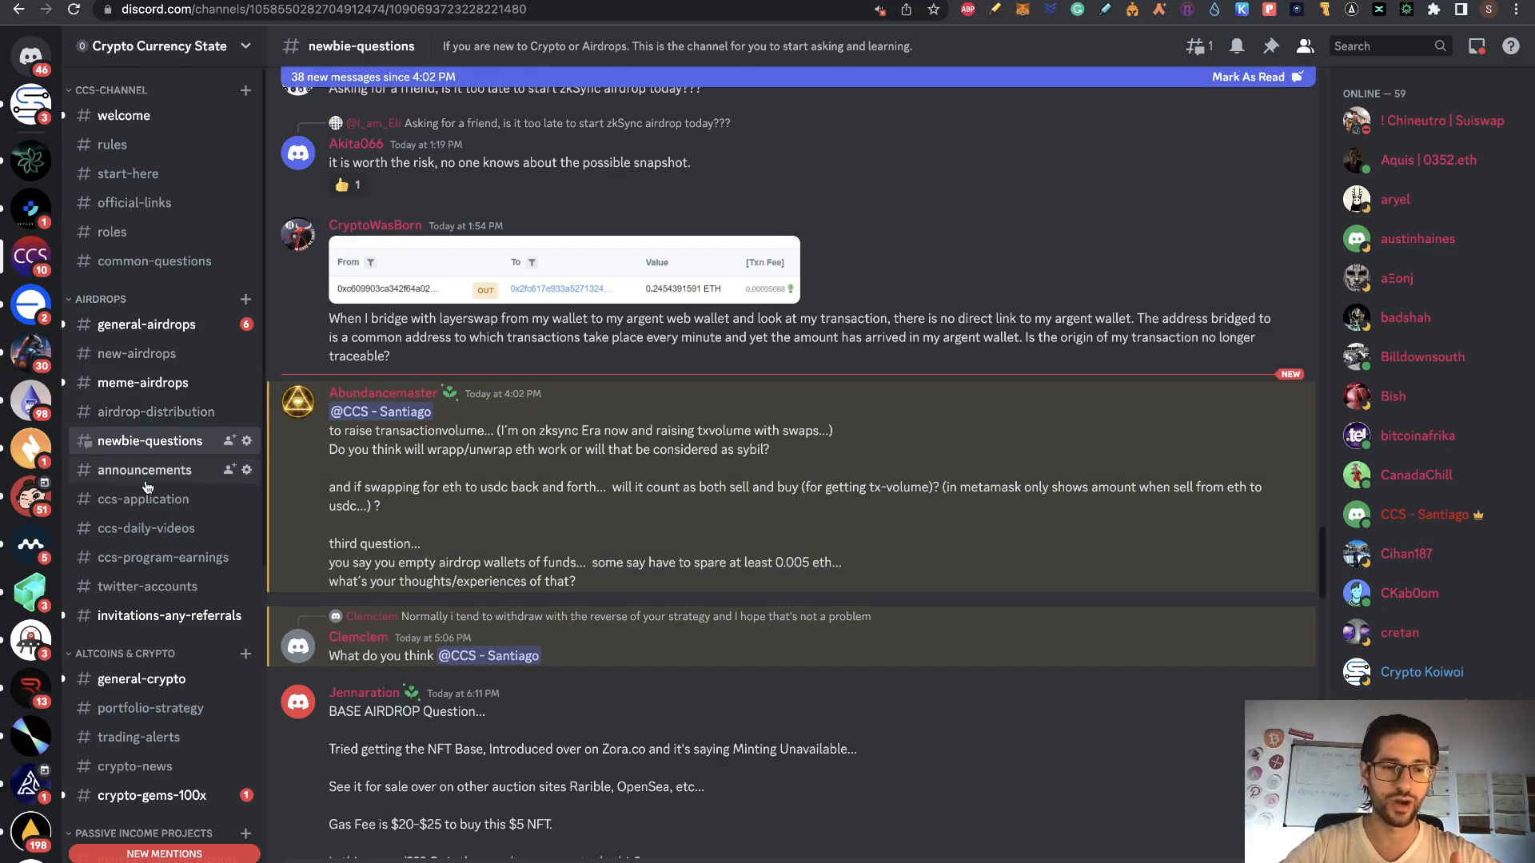
scroll(146, 487, "down", 3)
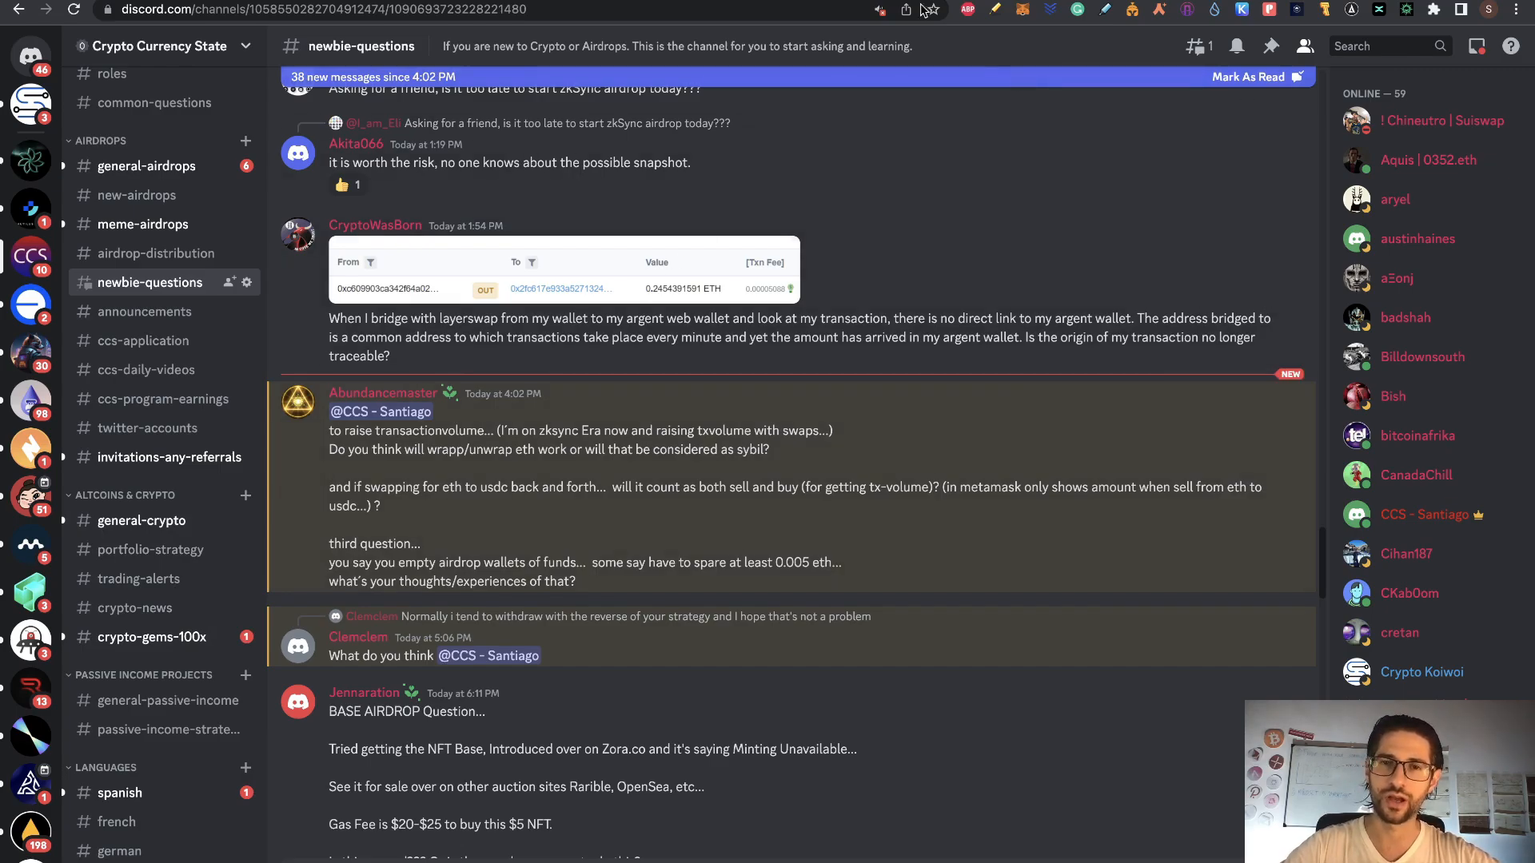
Review the Davos Protocol instructions in the Airdrops spreadsheet and check the MATIC balance in the MetaMask wallet.
left_click(751, 1)
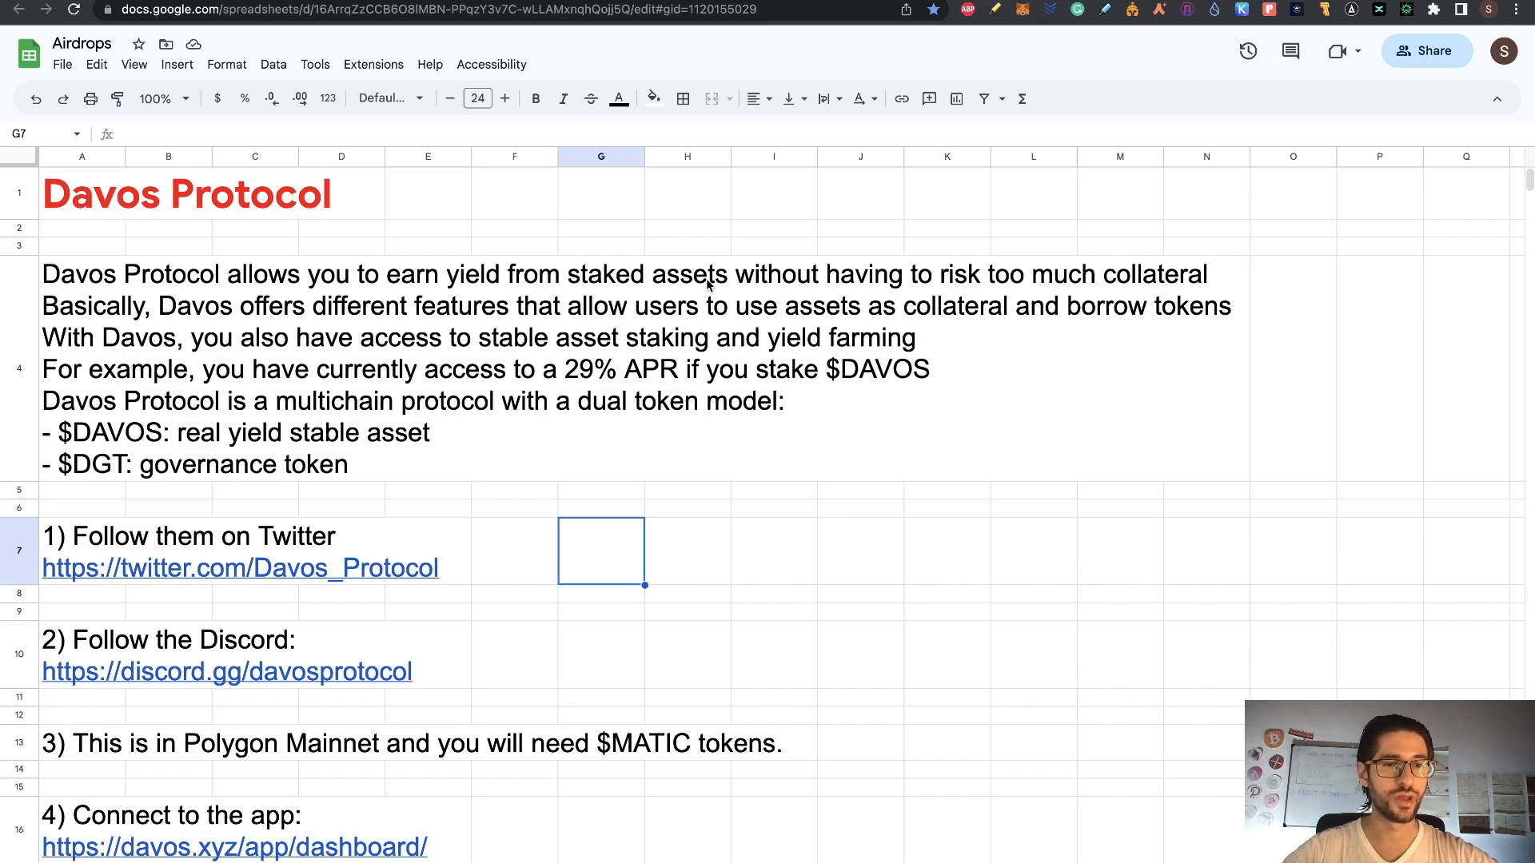
scroll(783, 383, "down", 5)
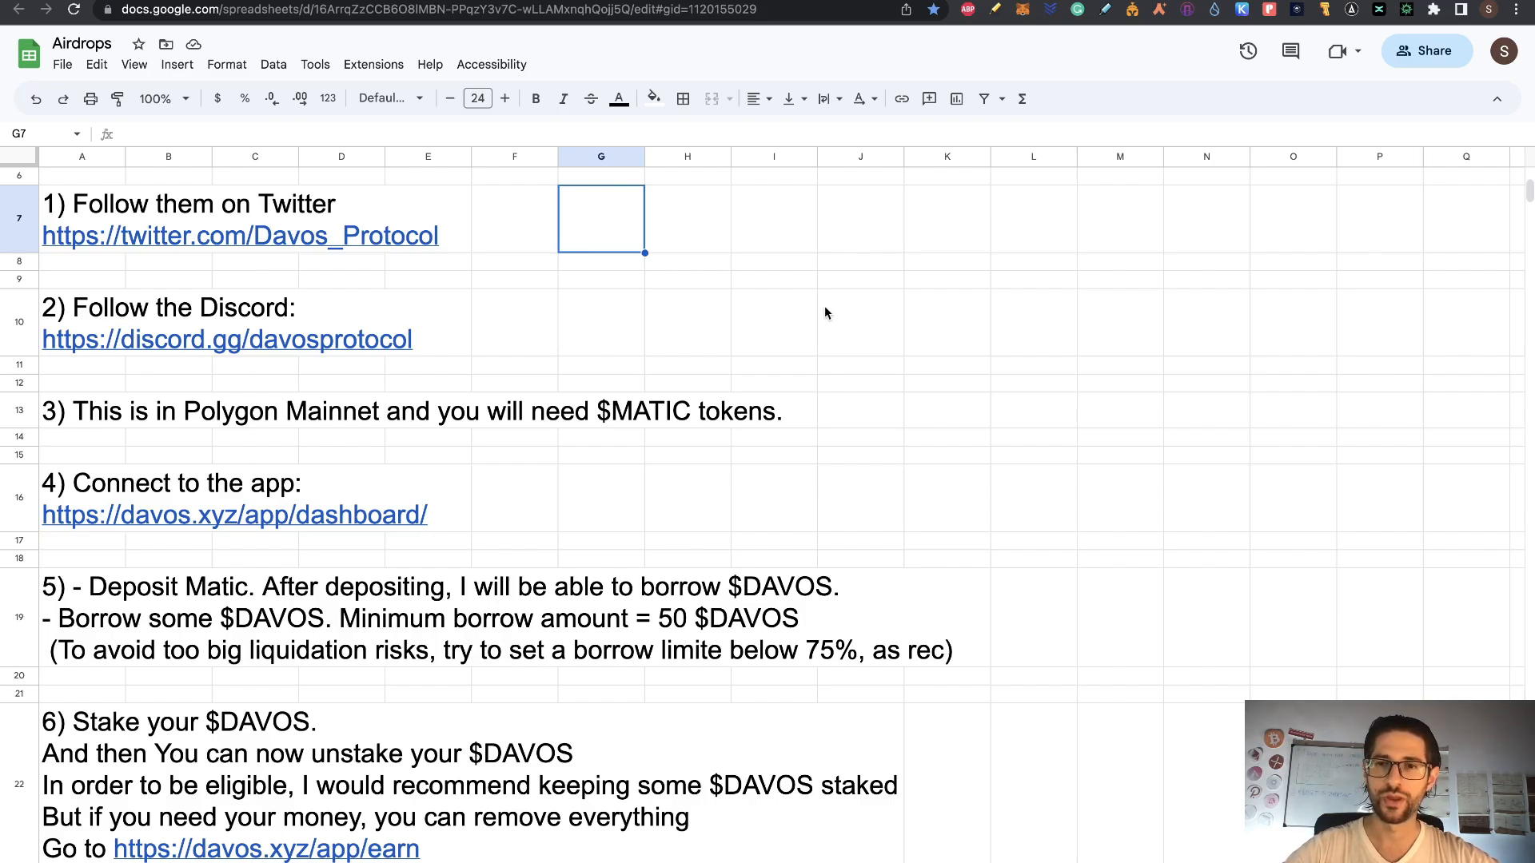
left_click(1023, 9)
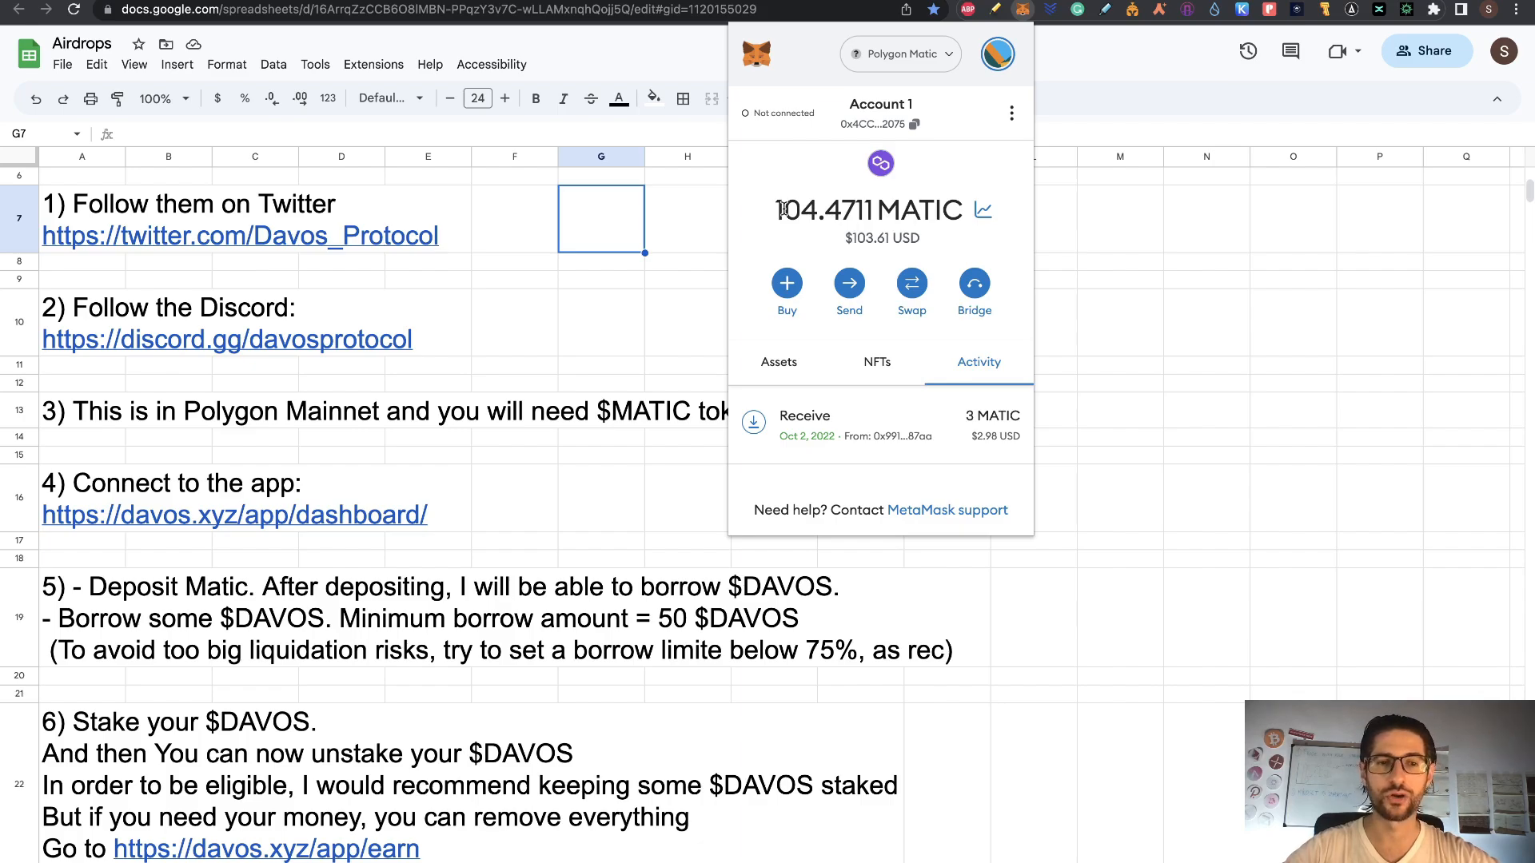
left_click(542, 308)
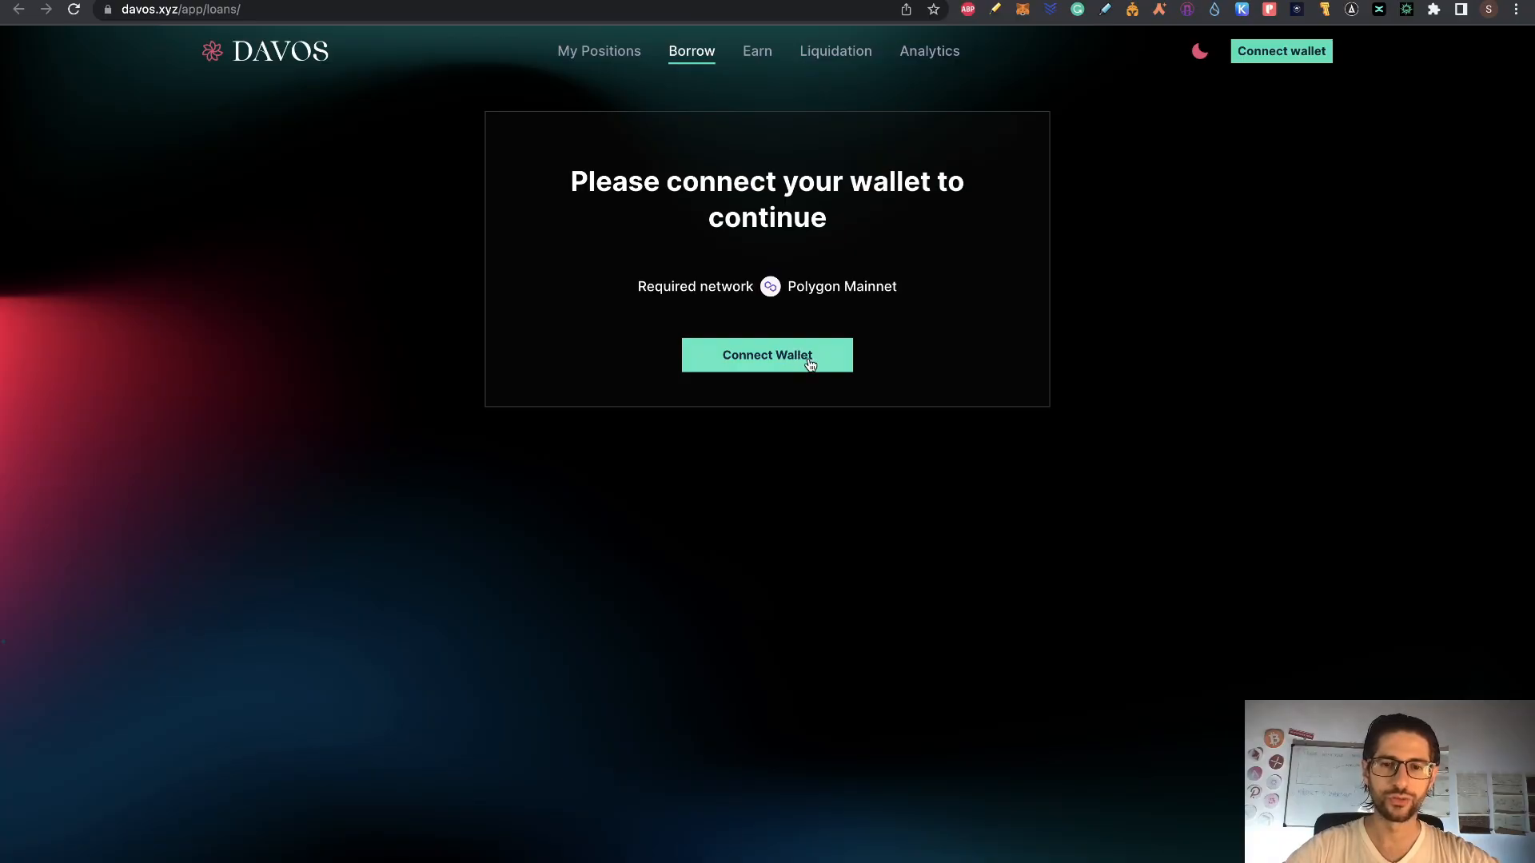
Connect Account 1 of the MetaMask wallet to the Davos app.
left_click(810, 365)
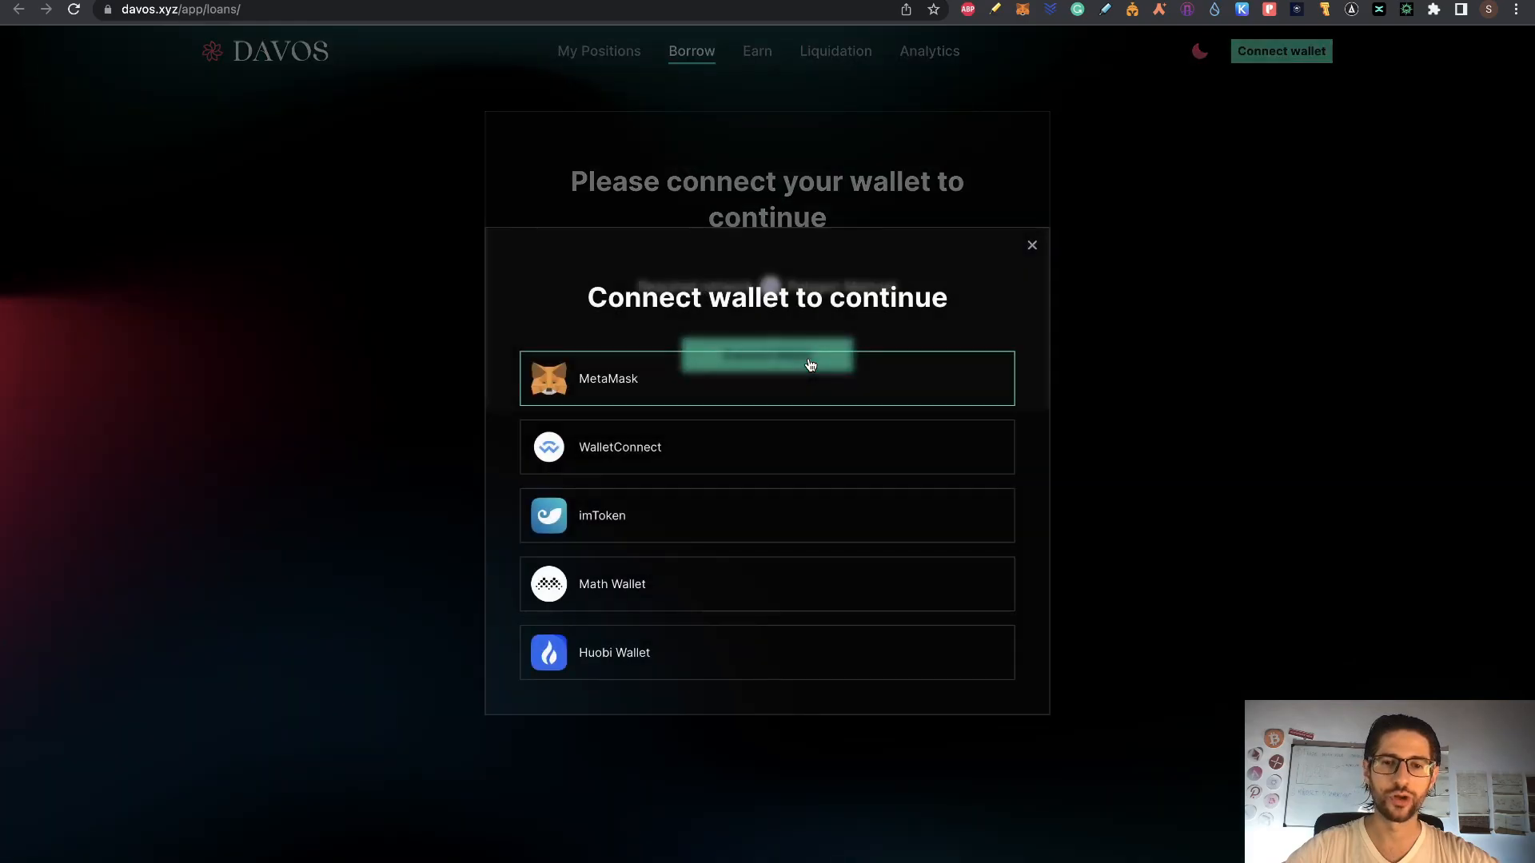
left_click(658, 373)
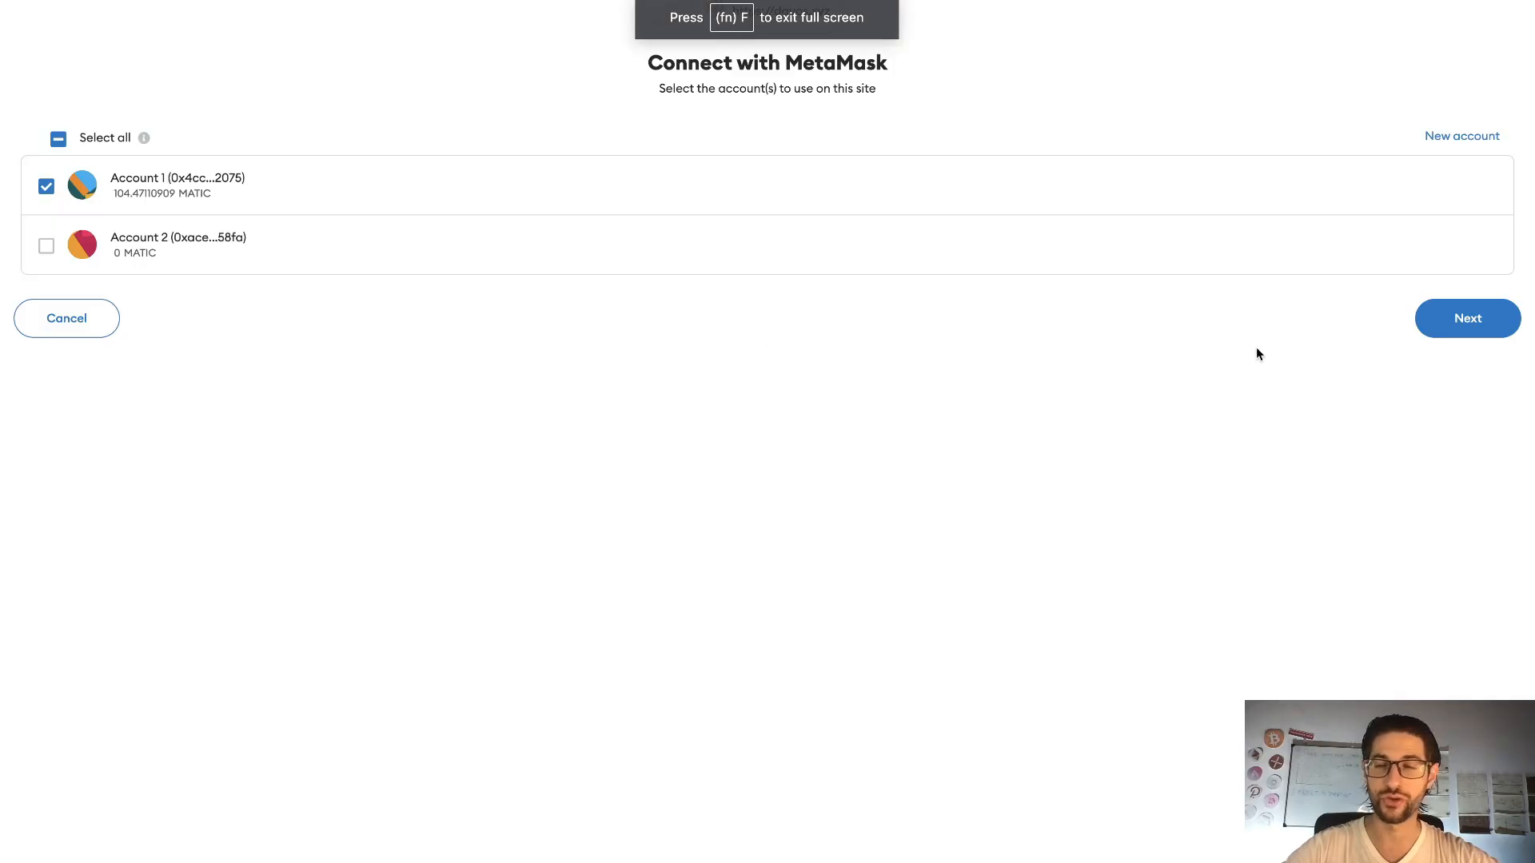
left_click(1451, 320)
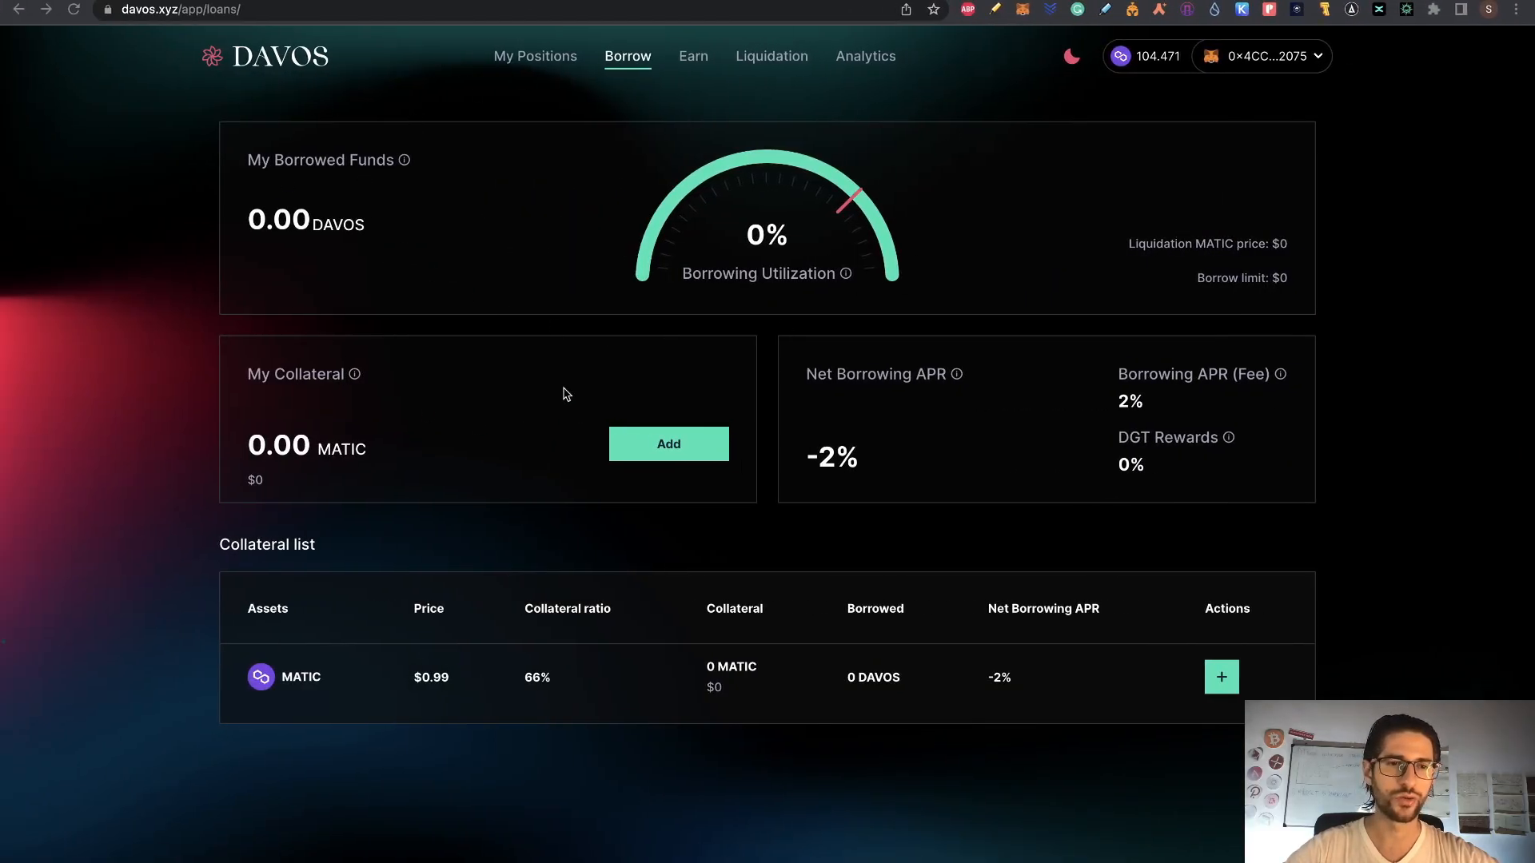
Consult the airdrop spreadsheet and examine the DAVOS token's price and markets on CoinGecko.
left_click(107, 2)
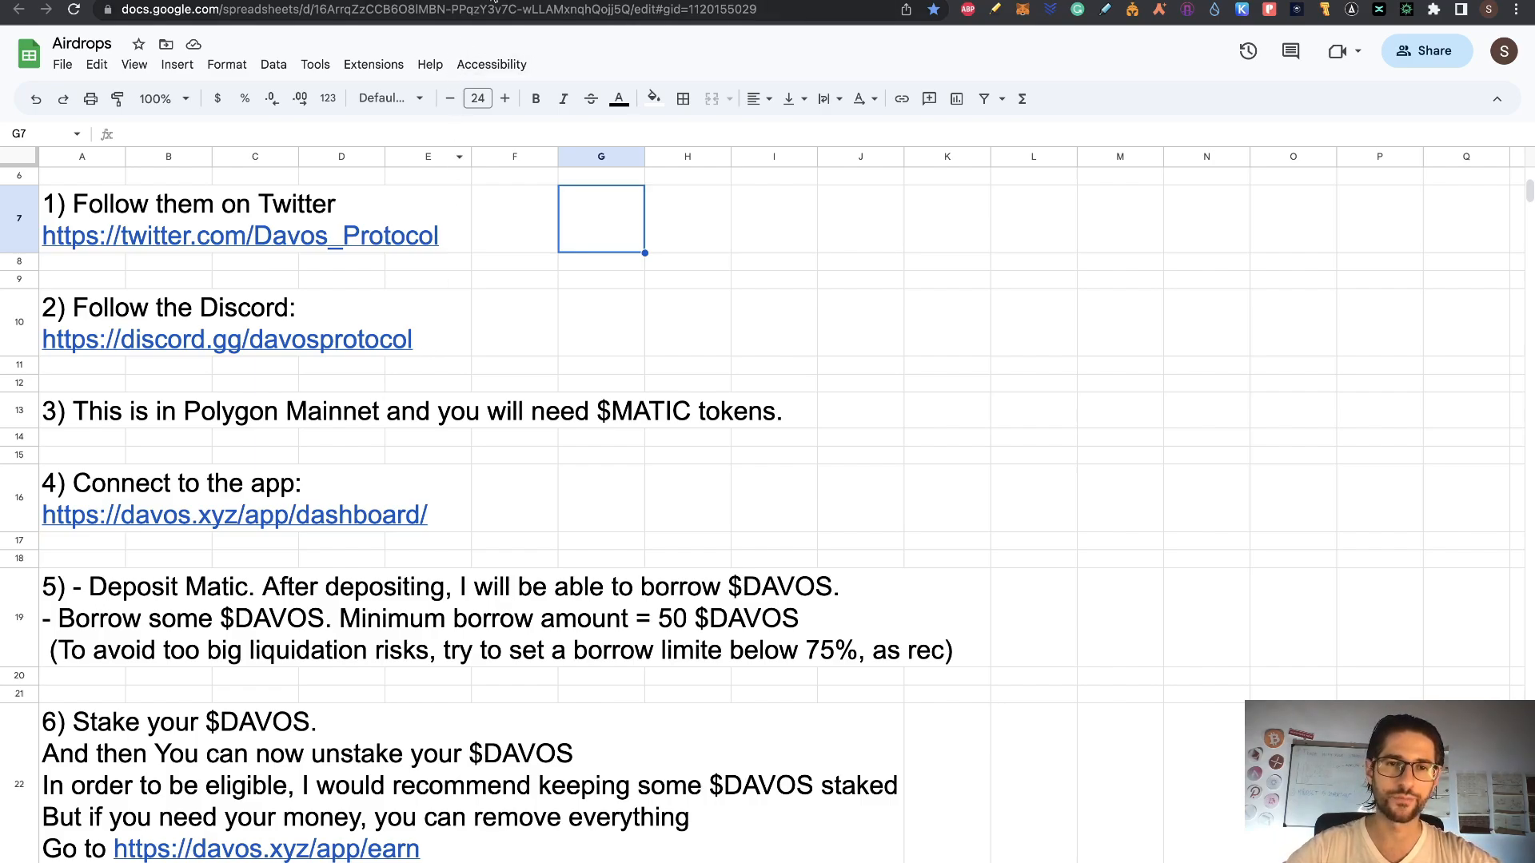
left_click(468, 2)
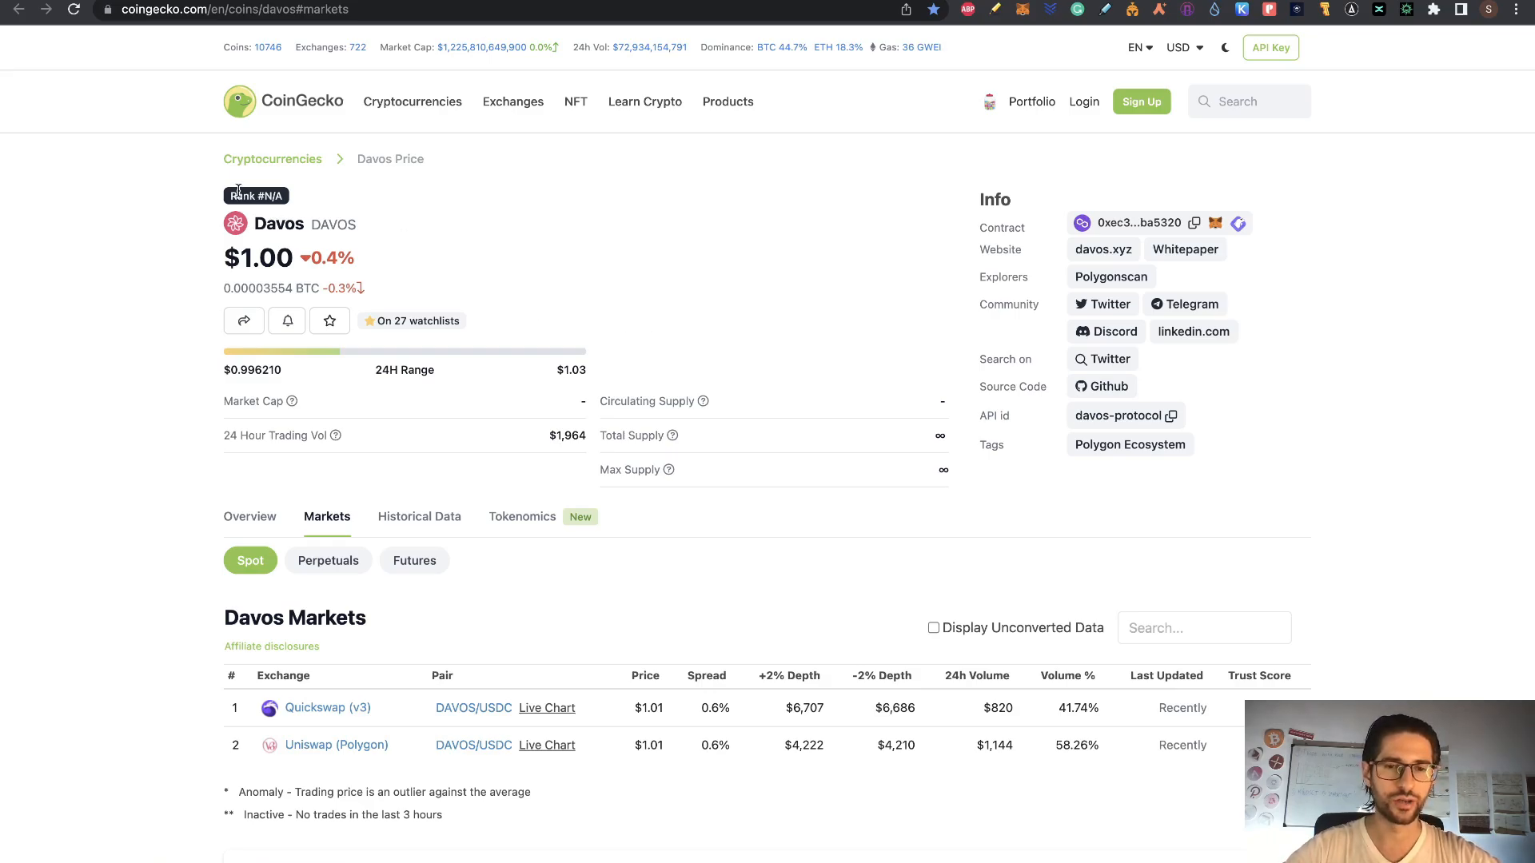
mouse_move(923, 481)
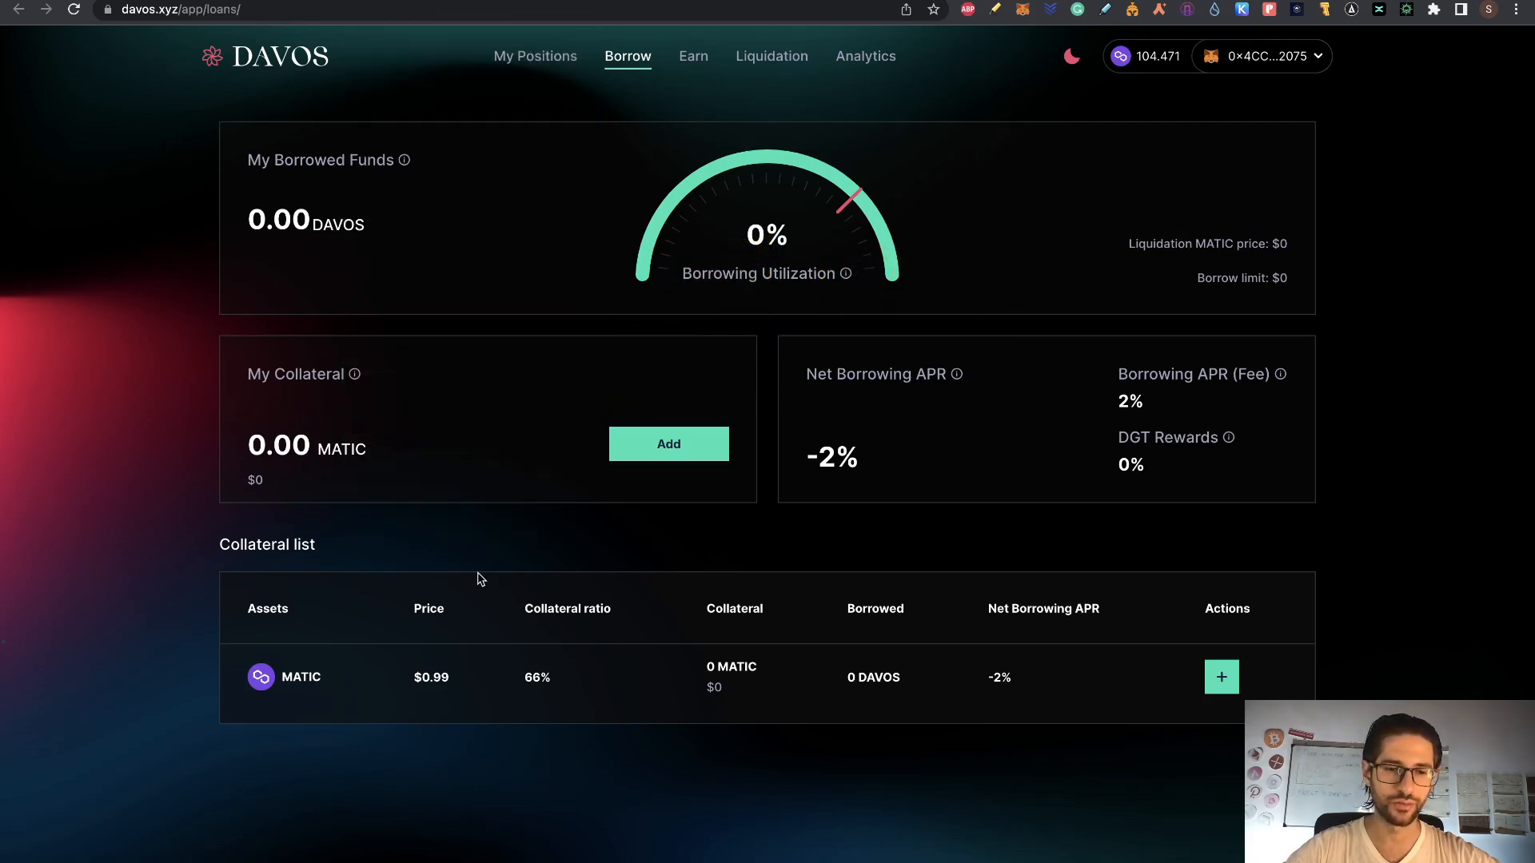
Open the form for adding MATIC collateral and enter a deposit amount of 103 MATIC.
left_click(675, 457)
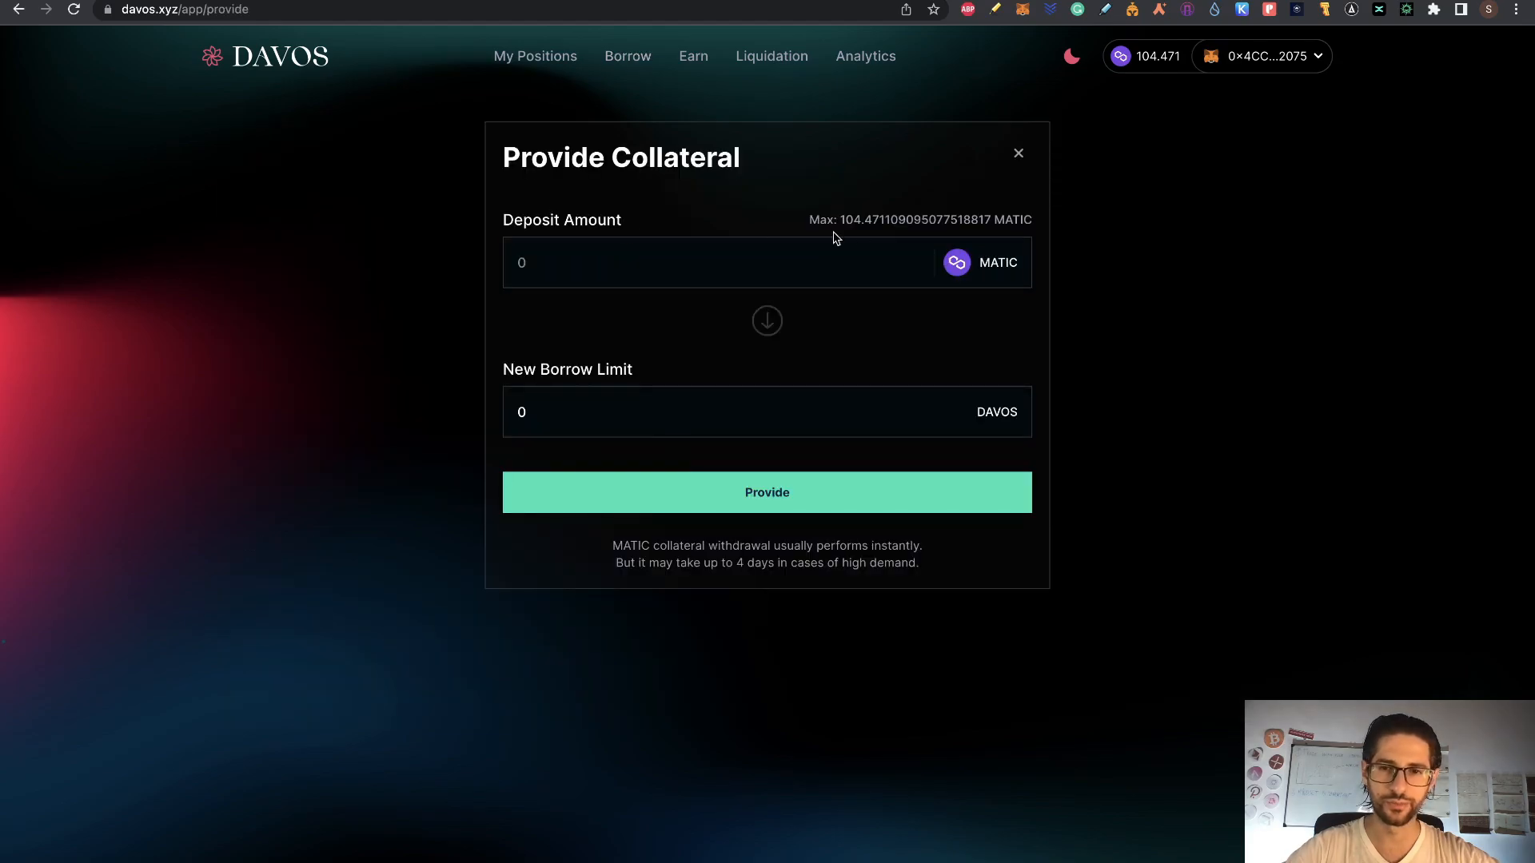
left_click(900, 263)
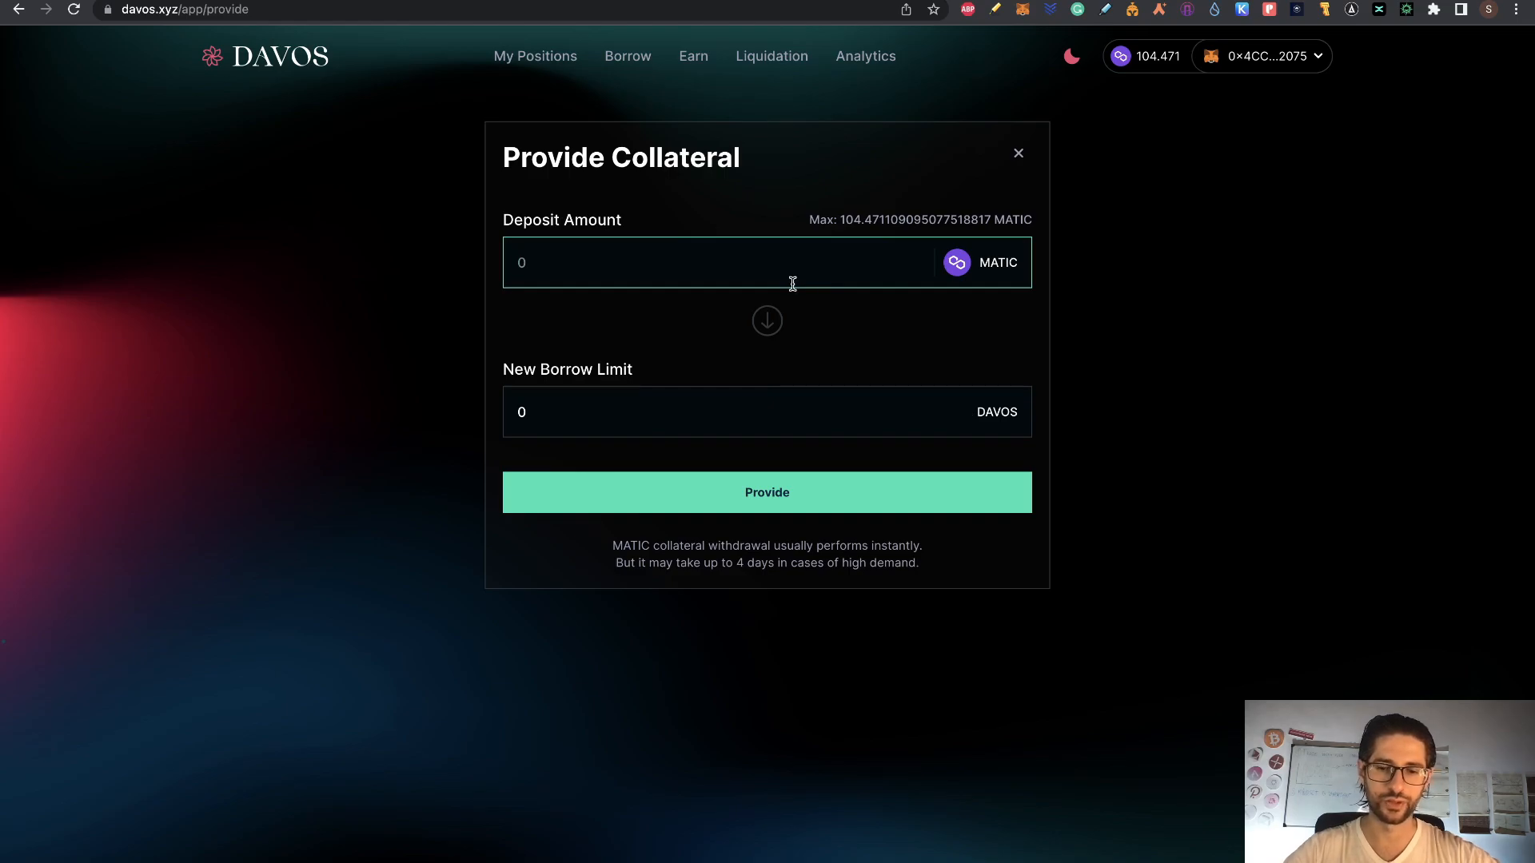
type("103")
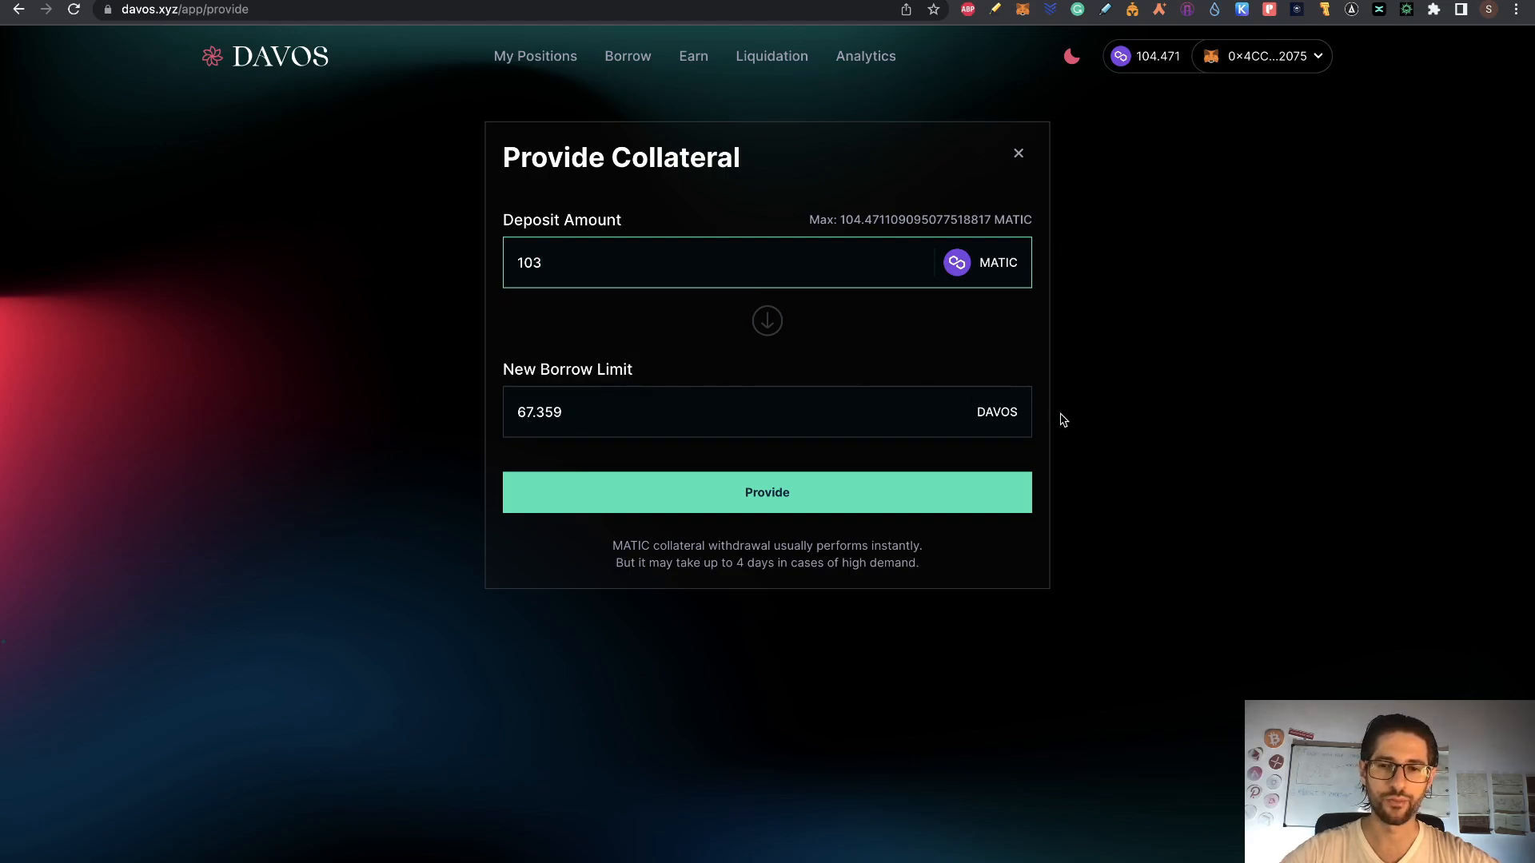
Replace the collateral deposit amount with 80 MATIC, and adjust it to 85 MATIC.
left_click(597, 413)
left_click(560, 264)
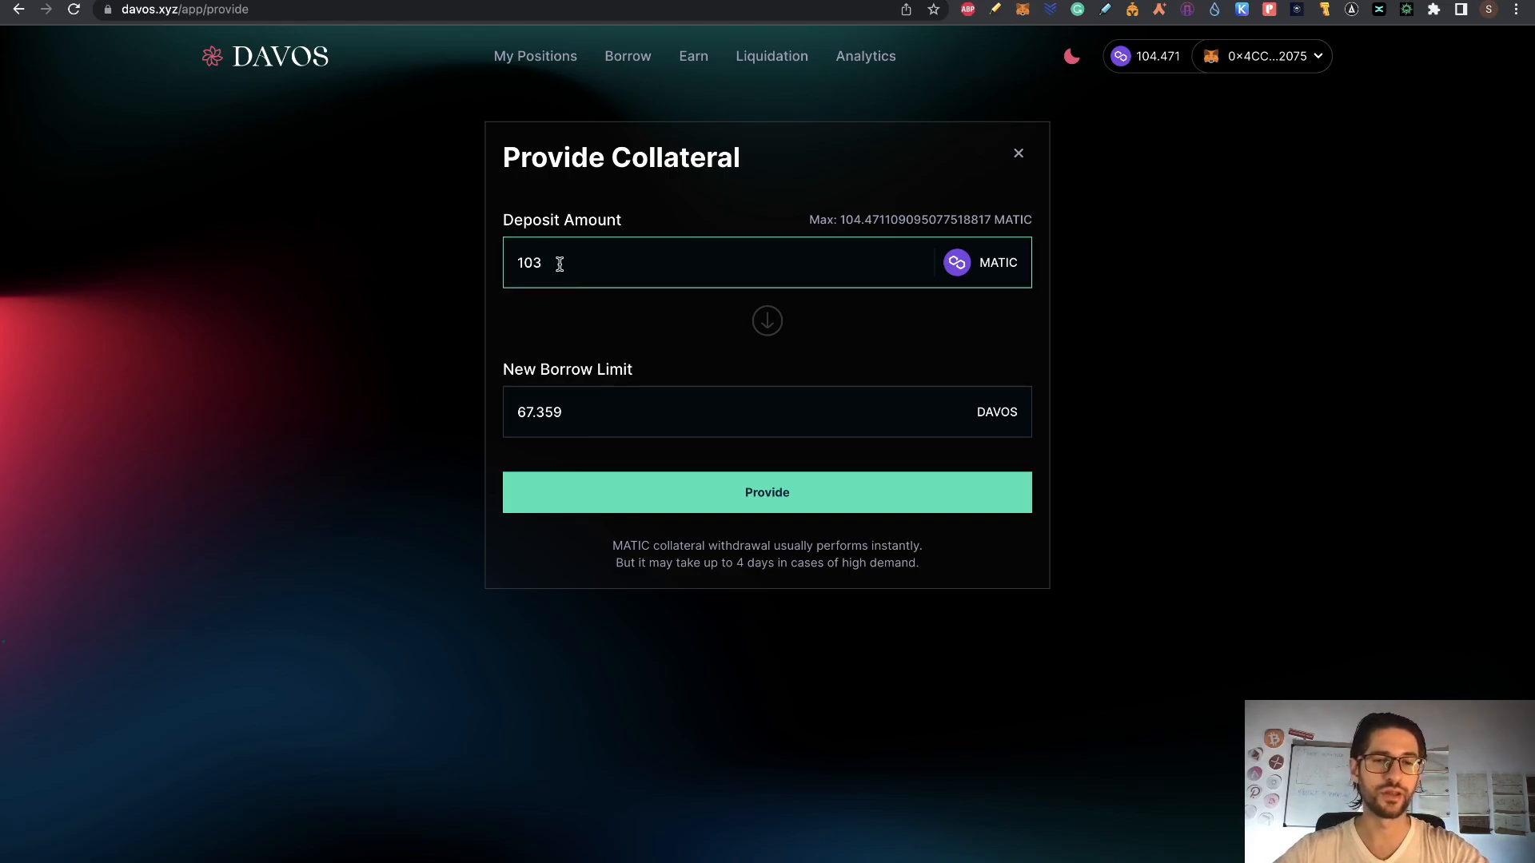
key("BackSpace")
key("BackSpace")
key("BackSpace")
type("80")
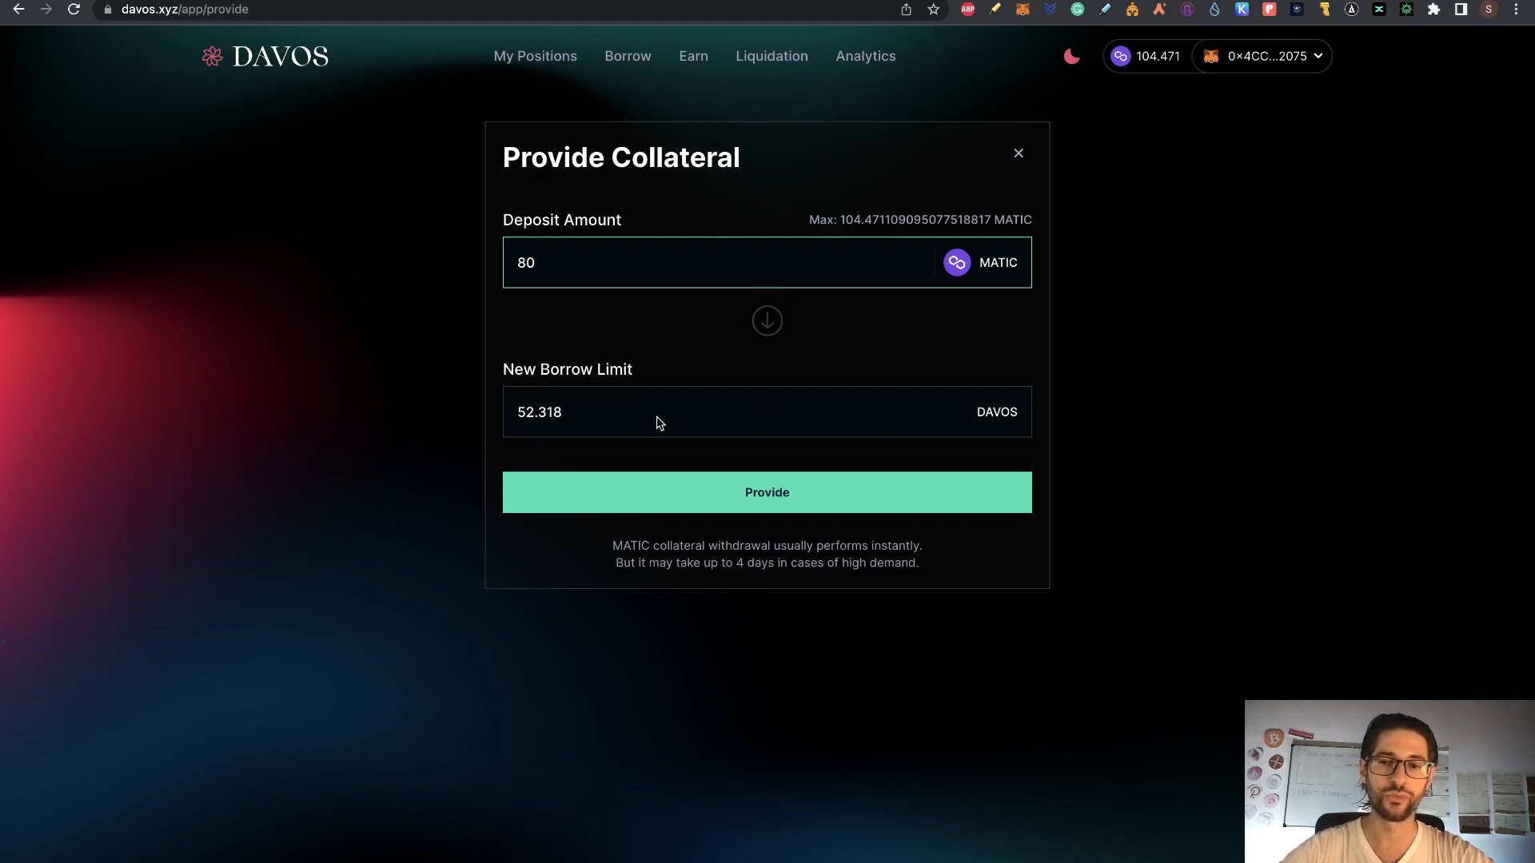
key("BackSpace")
type("5")
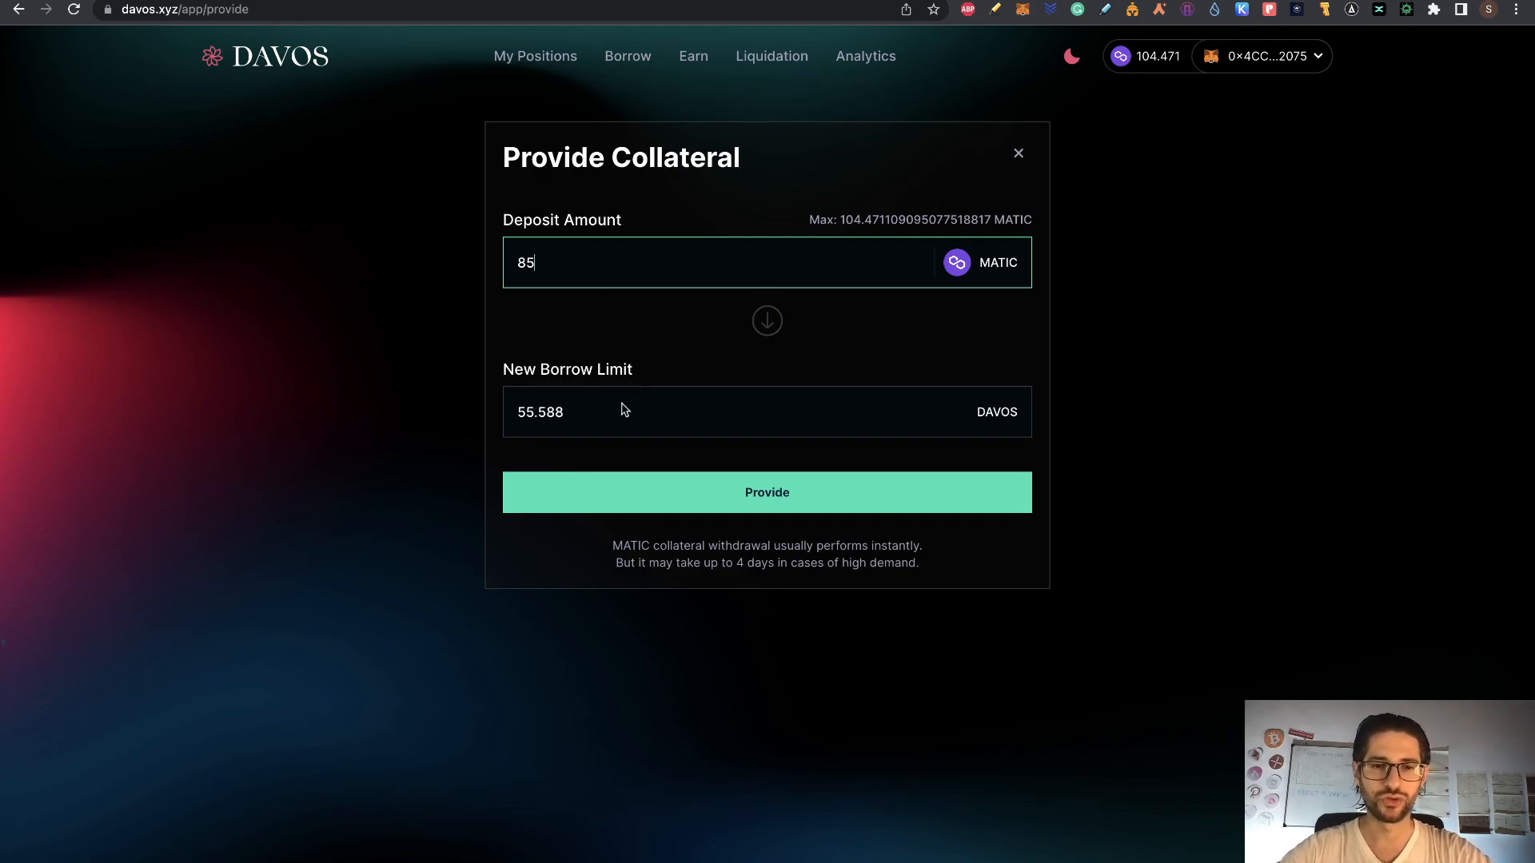
Provide the 85 MATIC as collateral, approve the transaction in MetaMask and close the completion notice.
left_click(810, 498)
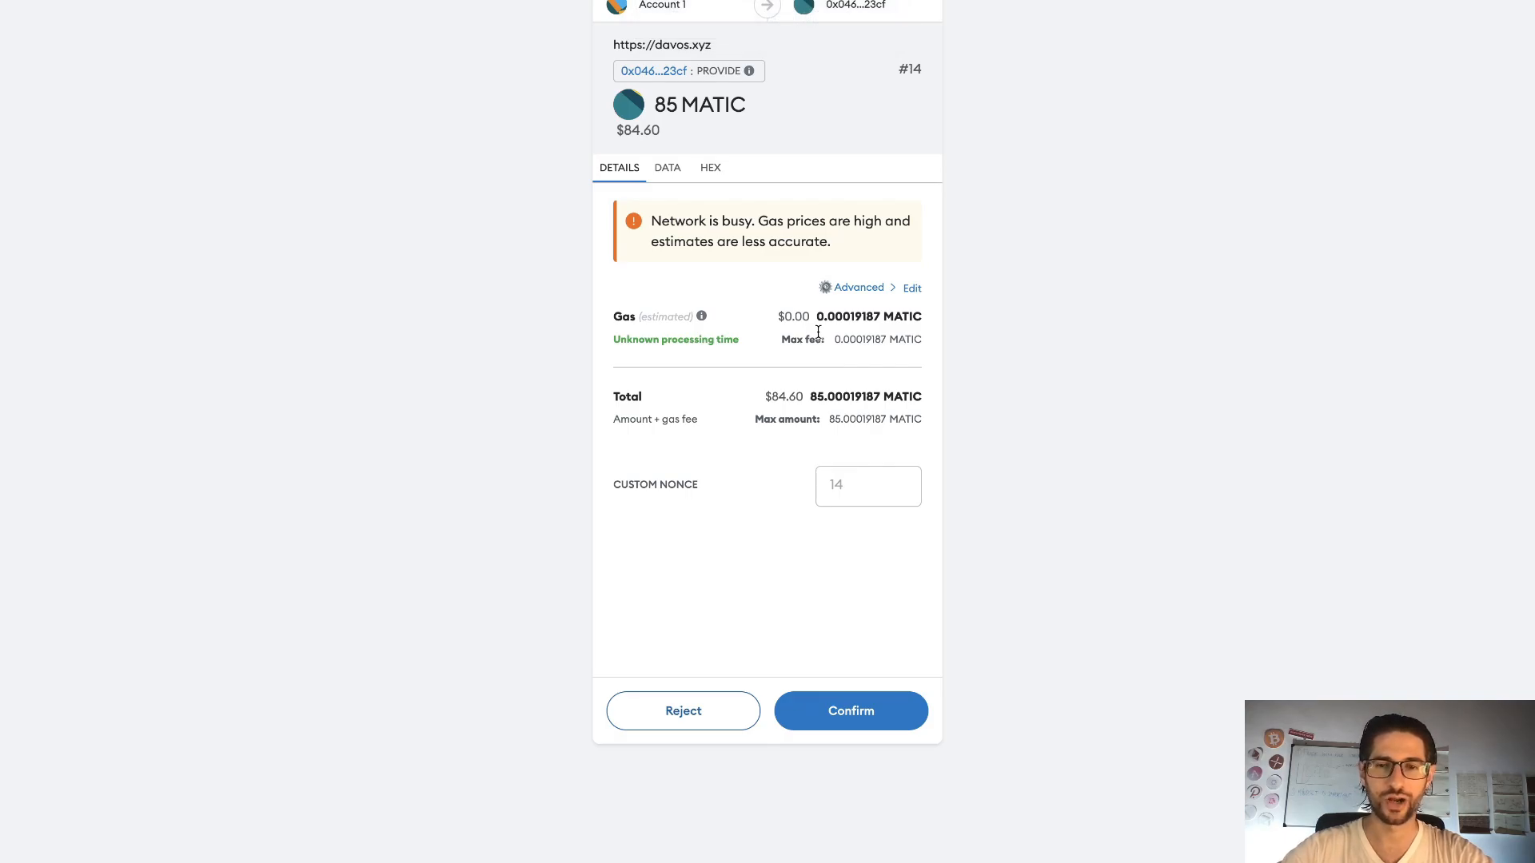
left_click(916, 288)
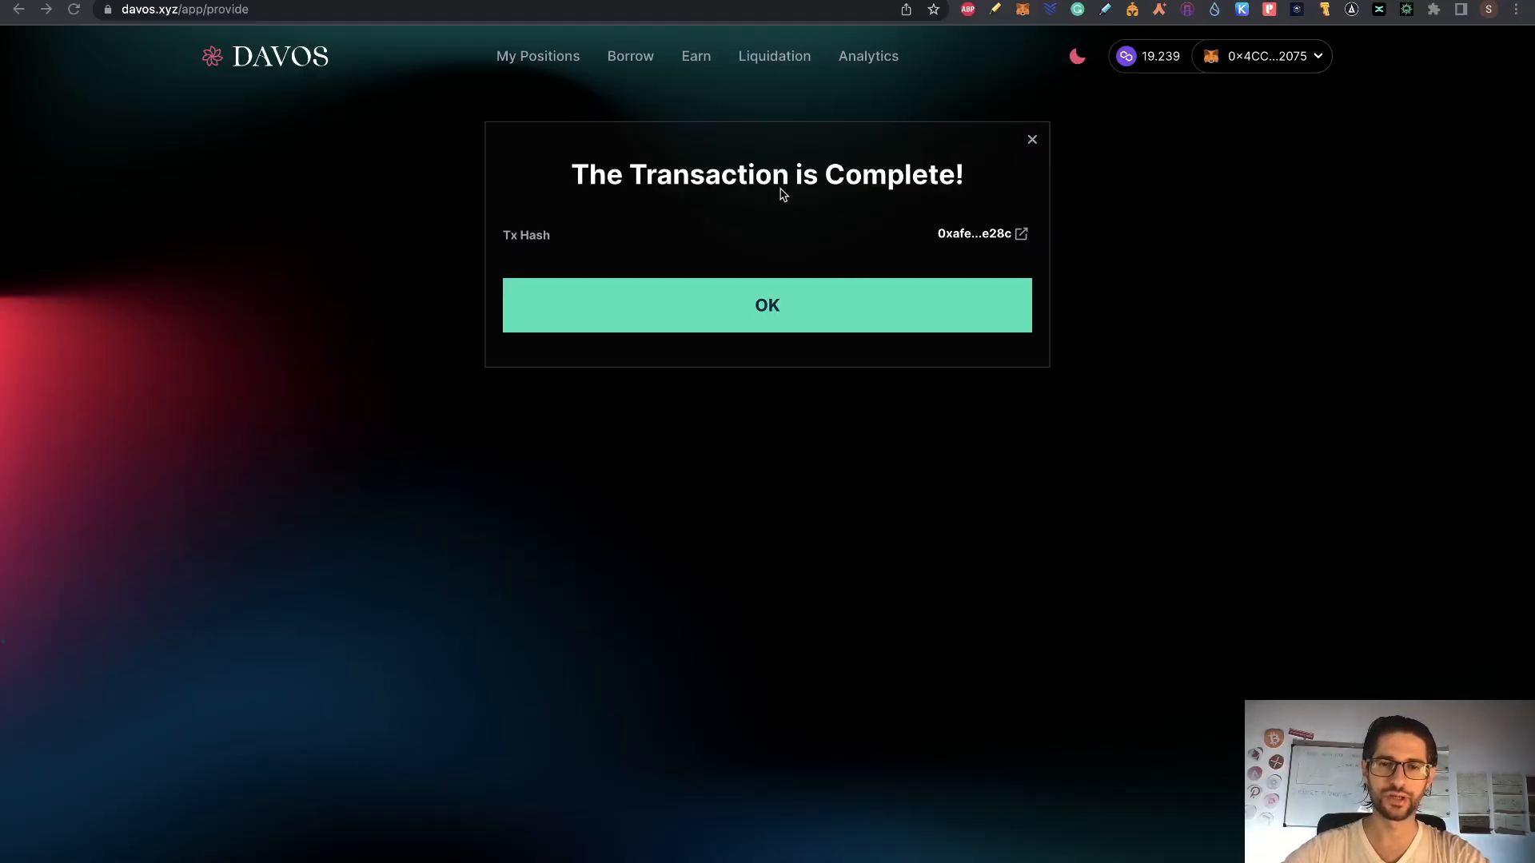
left_click(769, 305)
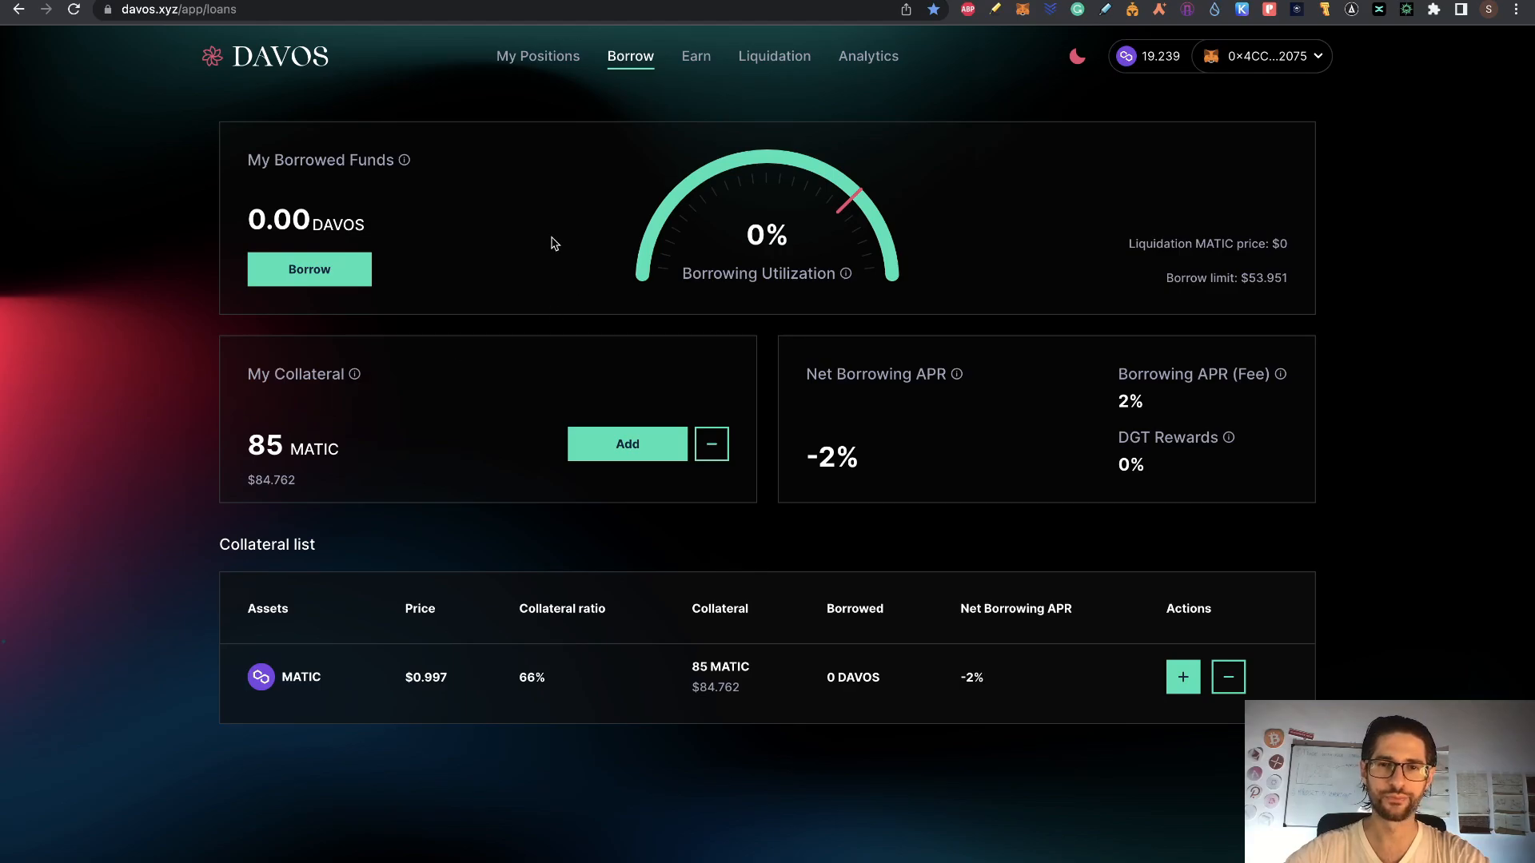
Start borrowing DAVOS against the deposited collateral and set the borrowing utilization to 68%.
left_click(340, 270)
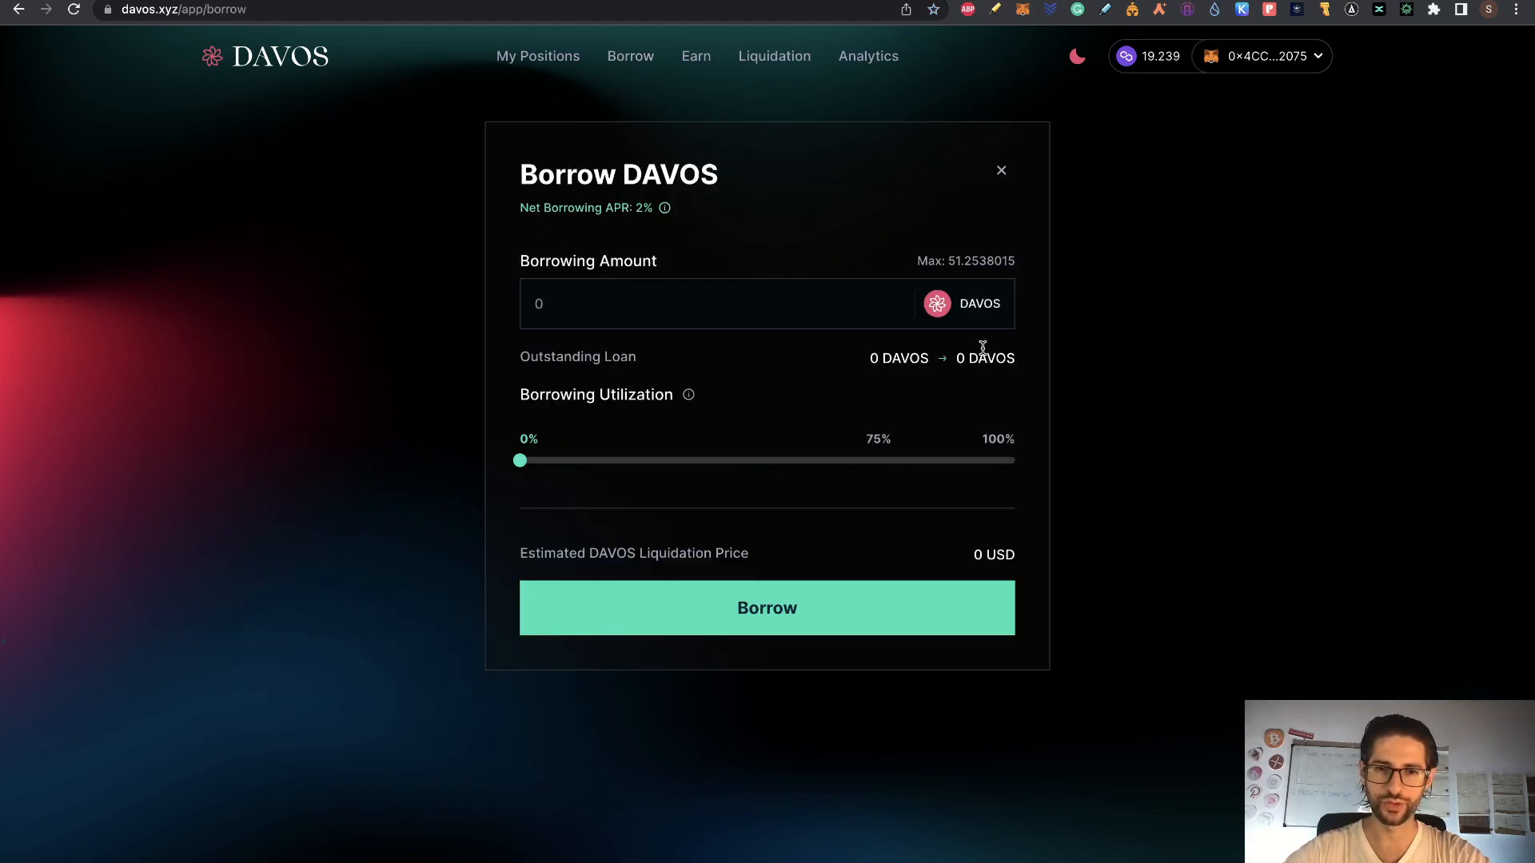
left_click(990, 319)
left_click(862, 462)
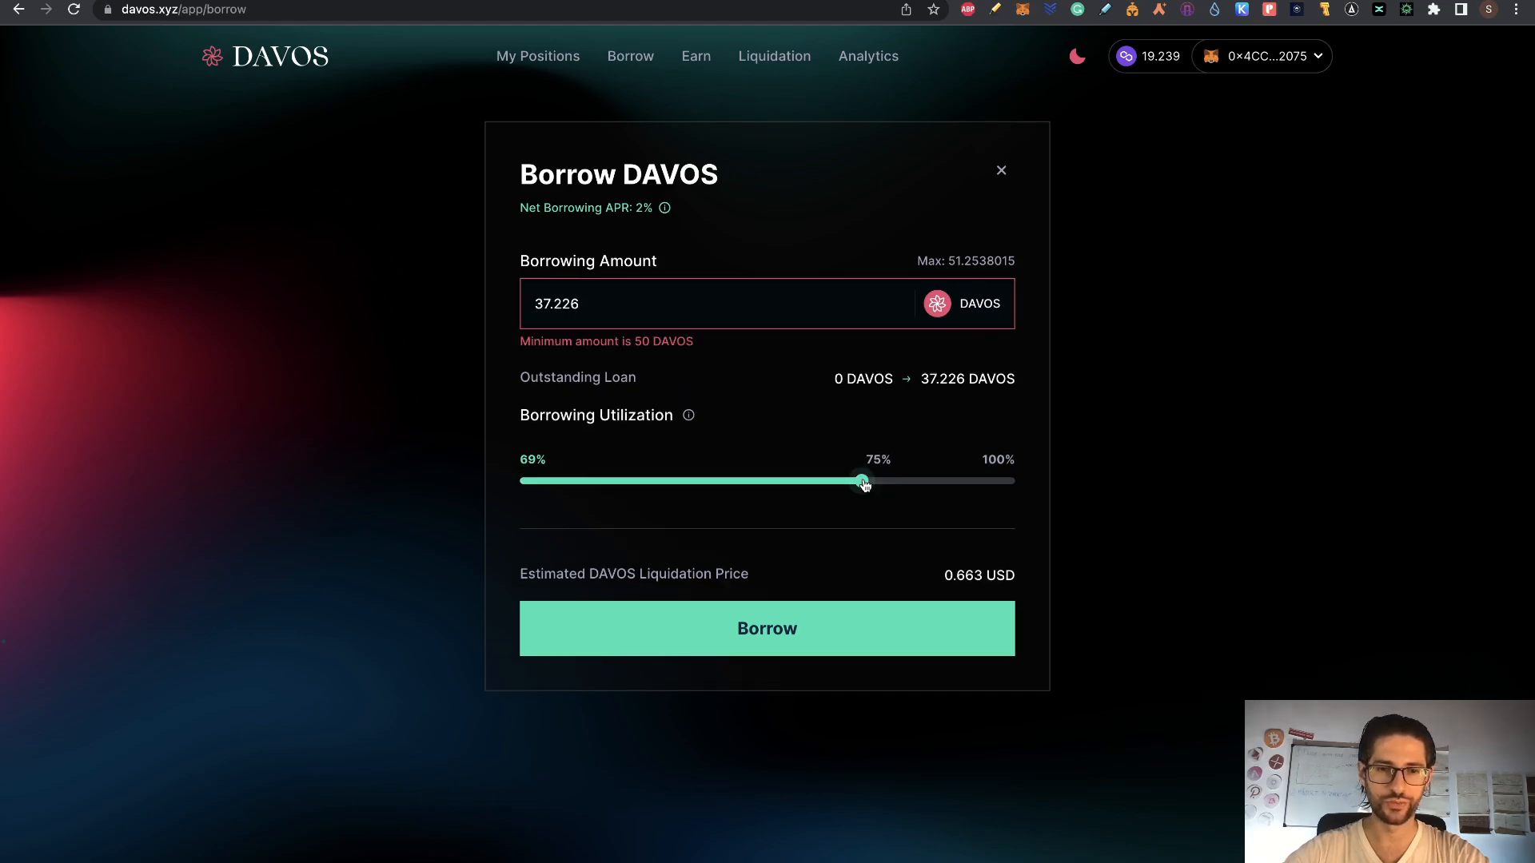
left_click_drag(864, 484, 859, 483)
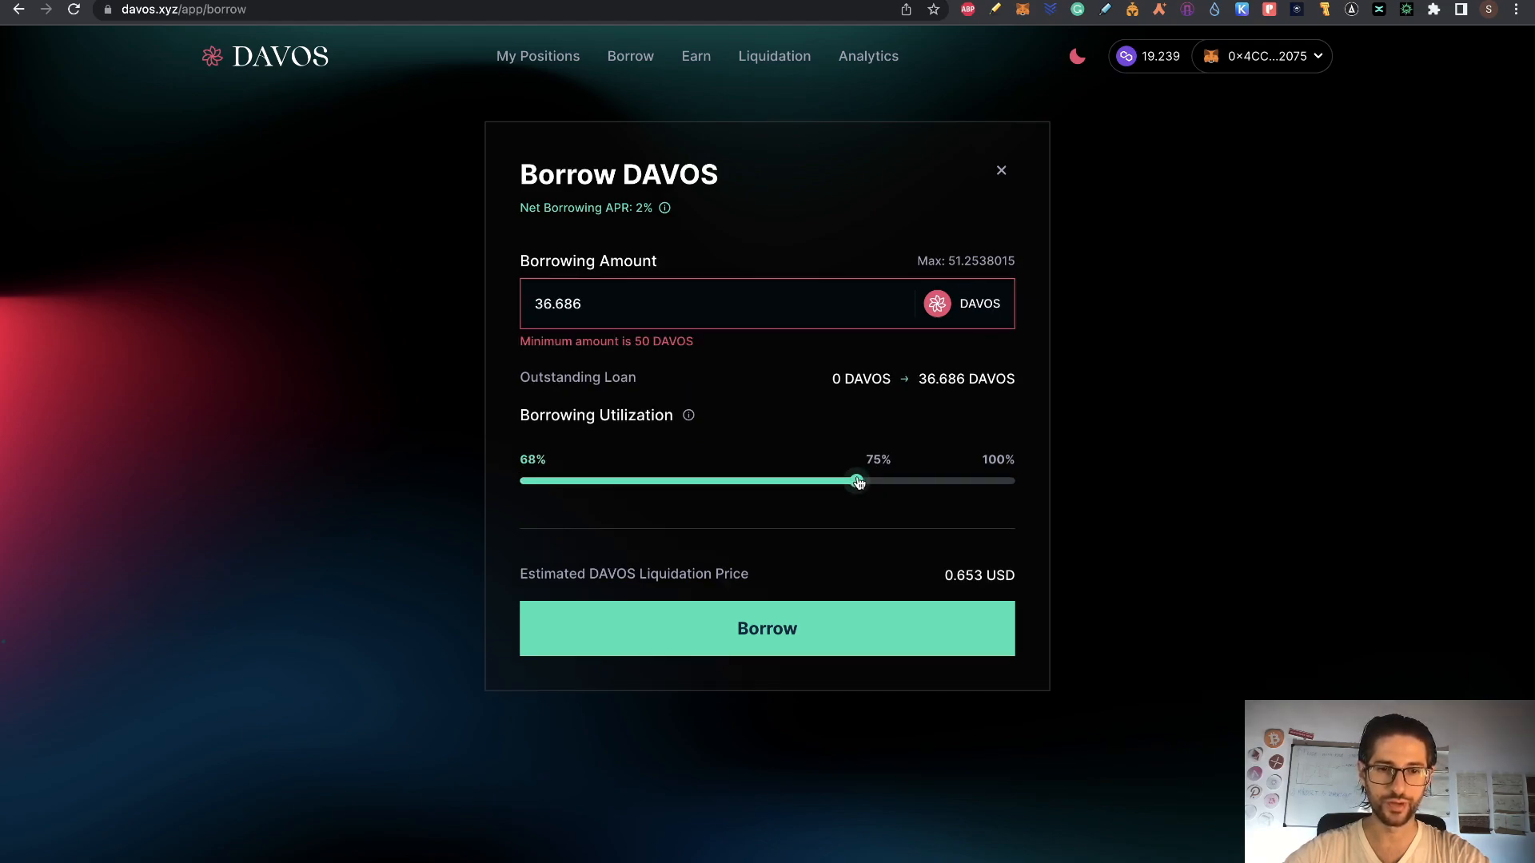
Try a borrowing amount of 51 DAVOS, and try lowering the borrowing utilization to 70%.
left_click_drag(587, 304, 476, 298)
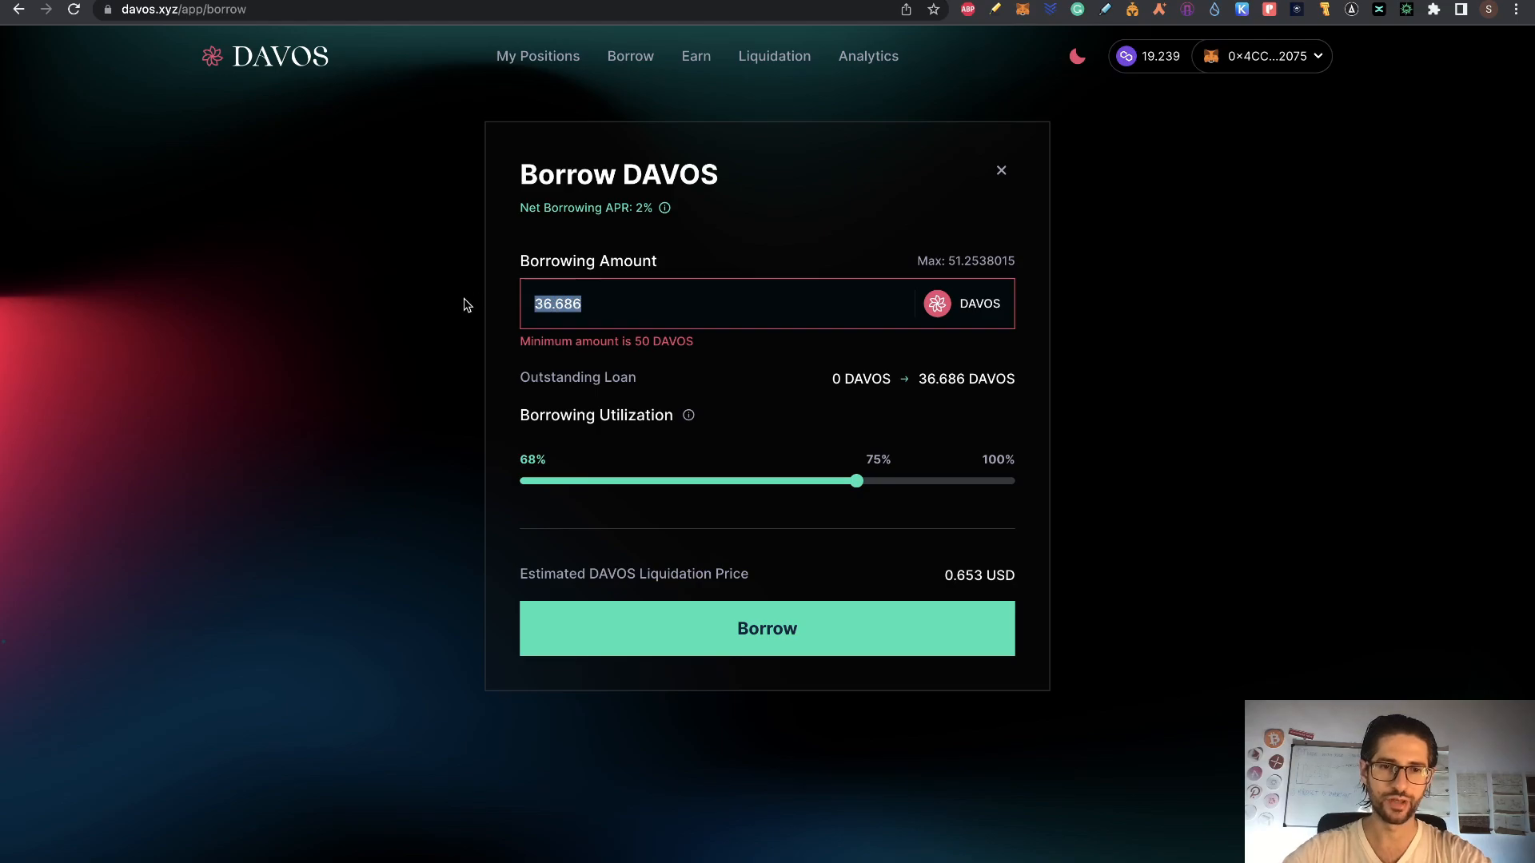
type("51")
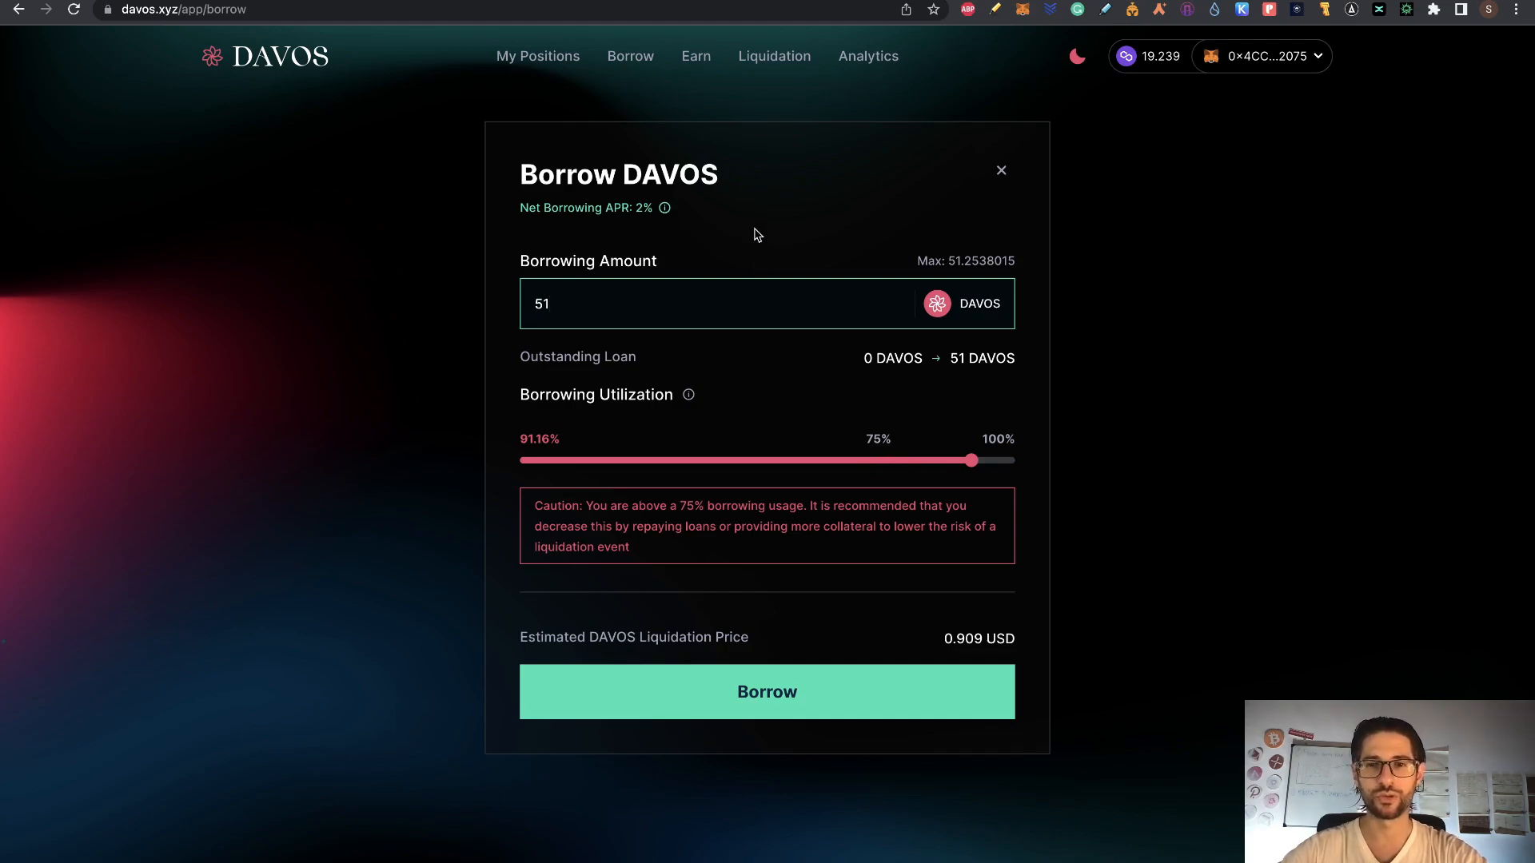
left_click_drag(971, 461, 869, 467)
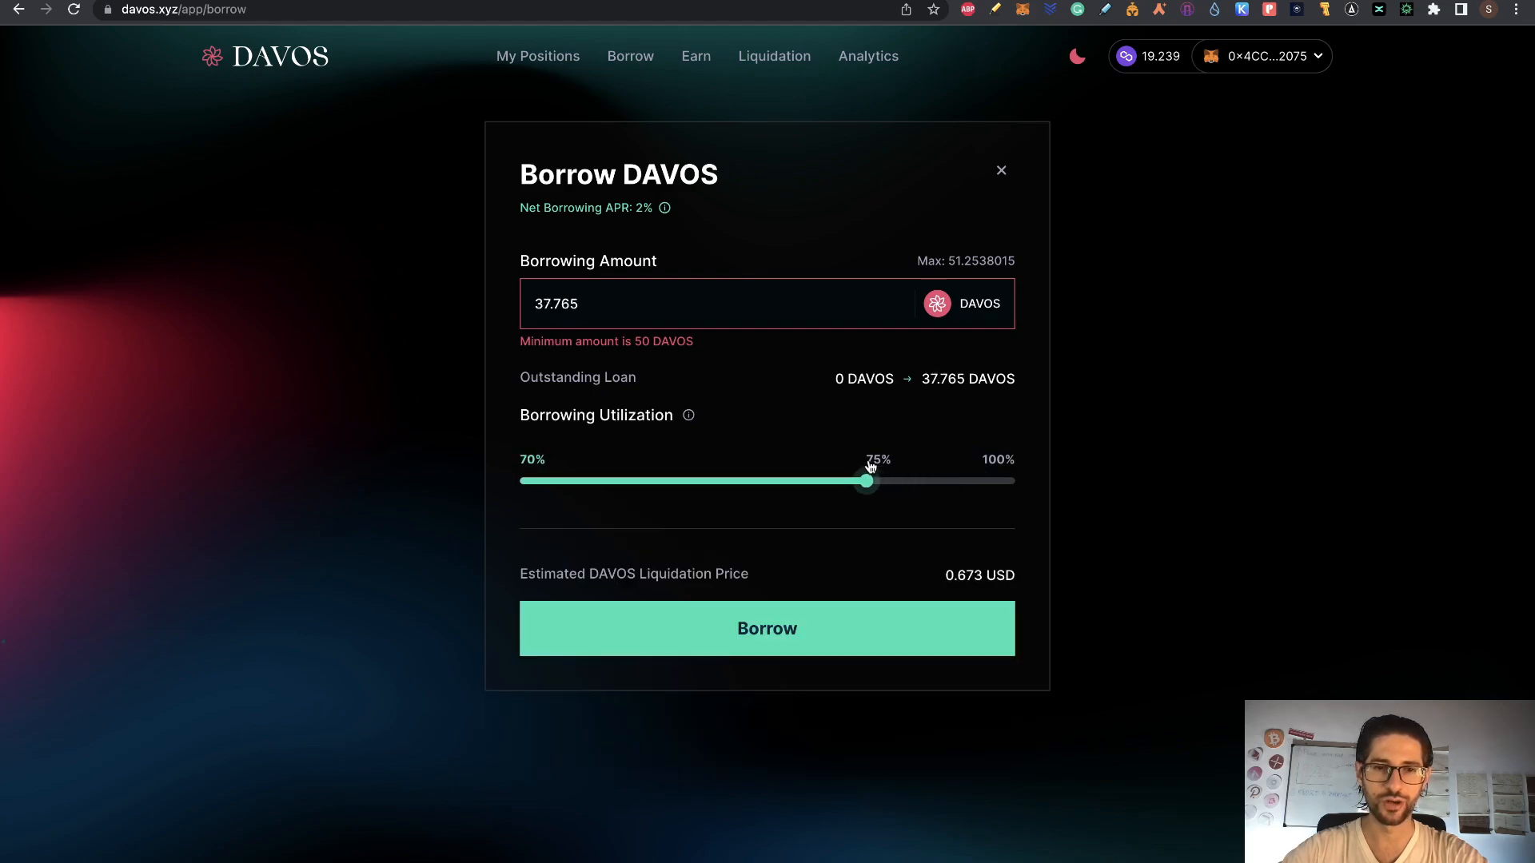
Set the borrowing amount to the maximum of 51.2538015 DAVOS and submit the loan.
left_click_drag(612, 306, 466, 296)
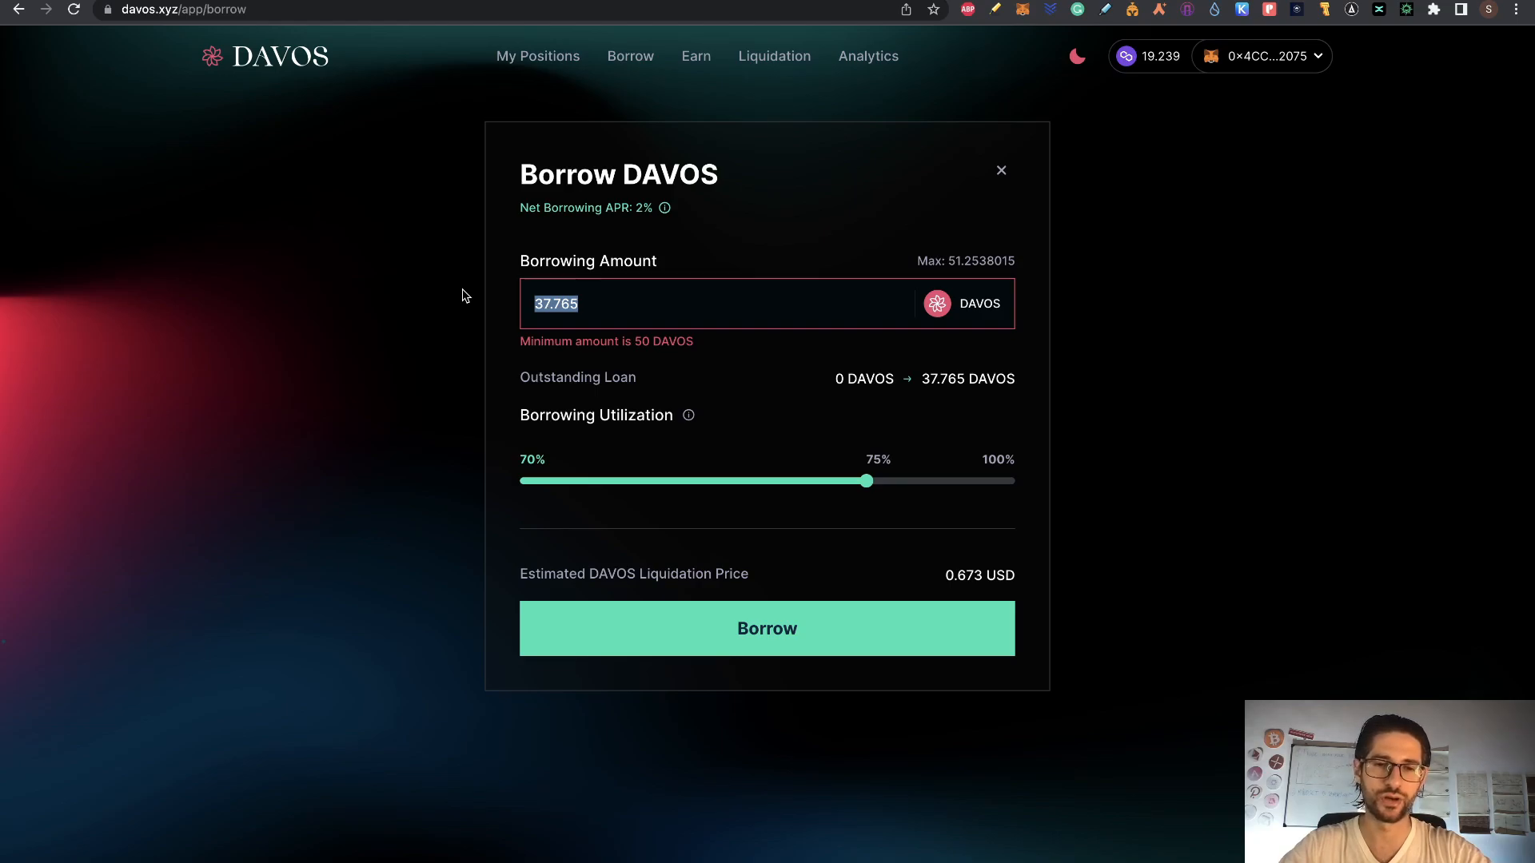
type("37")
left_click(965, 262)
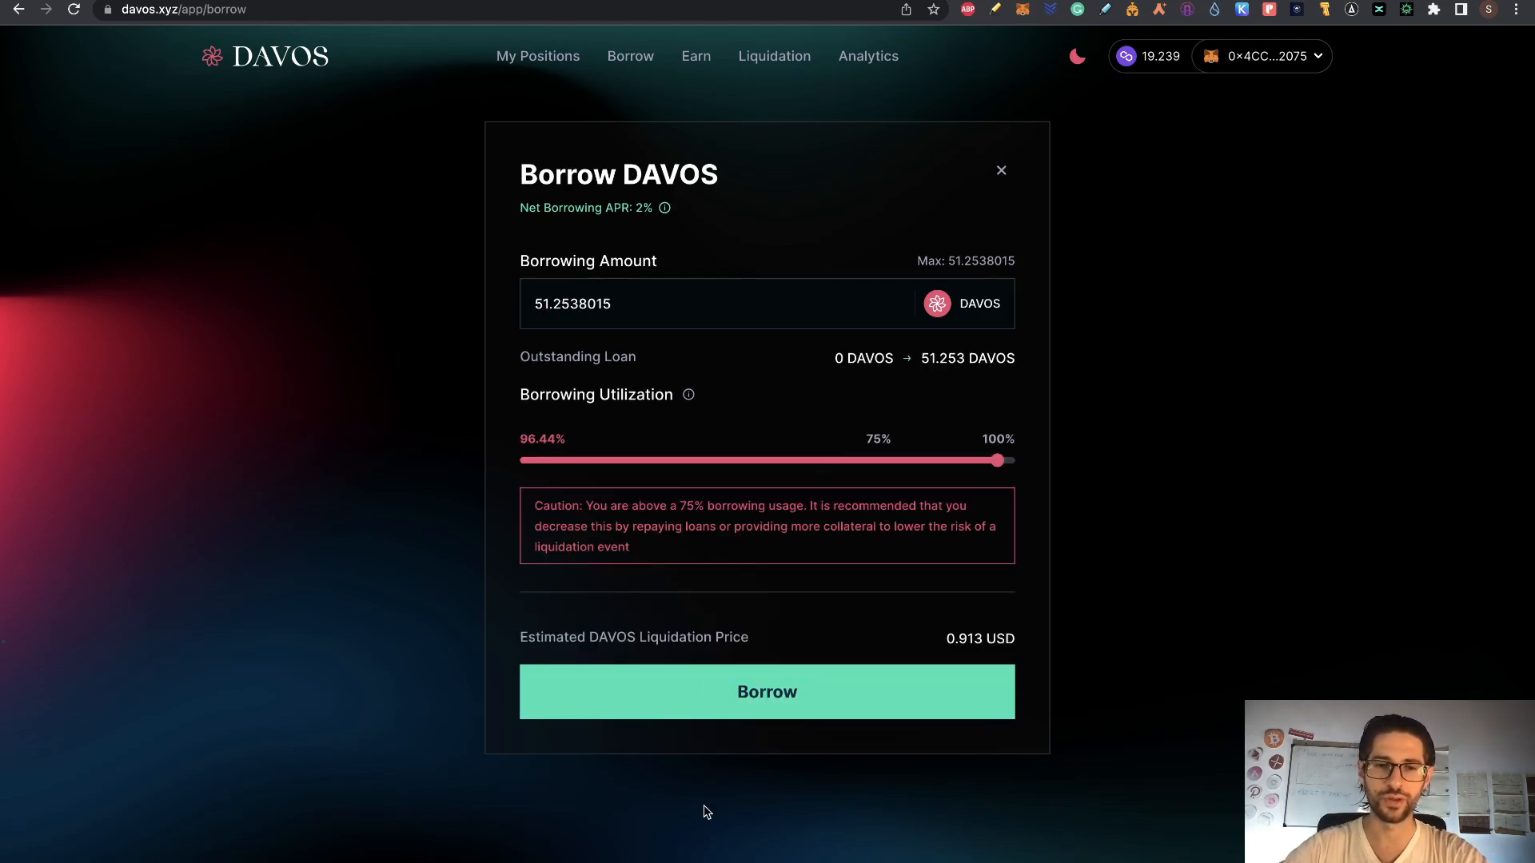
left_click(884, 704)
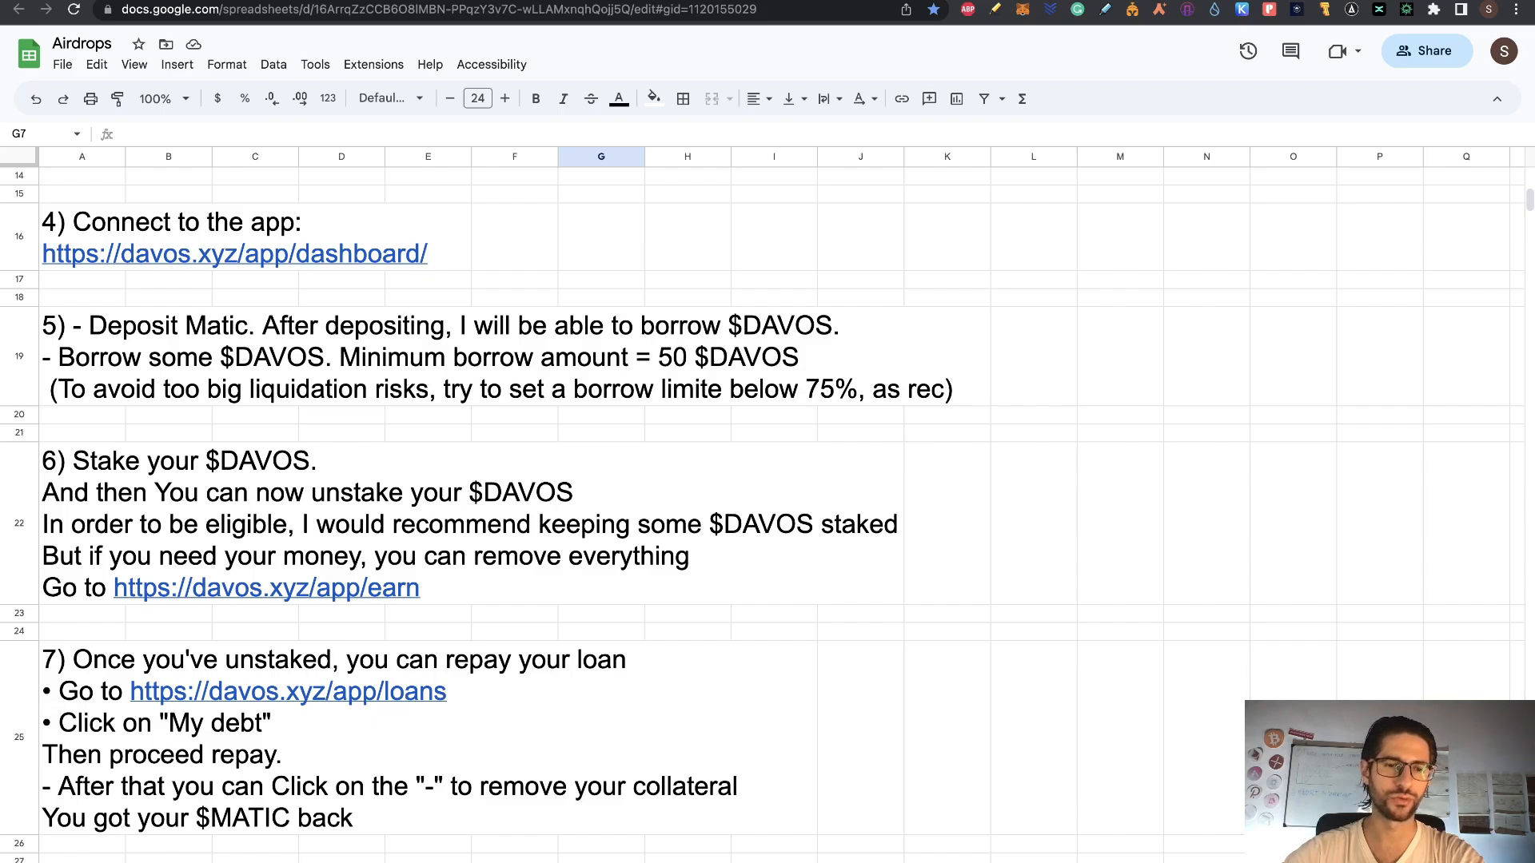
Return from the spreadsheet to the Davos app's Earn page and enter 50 DAVOS as the amount to stake.
left_click(328, 12)
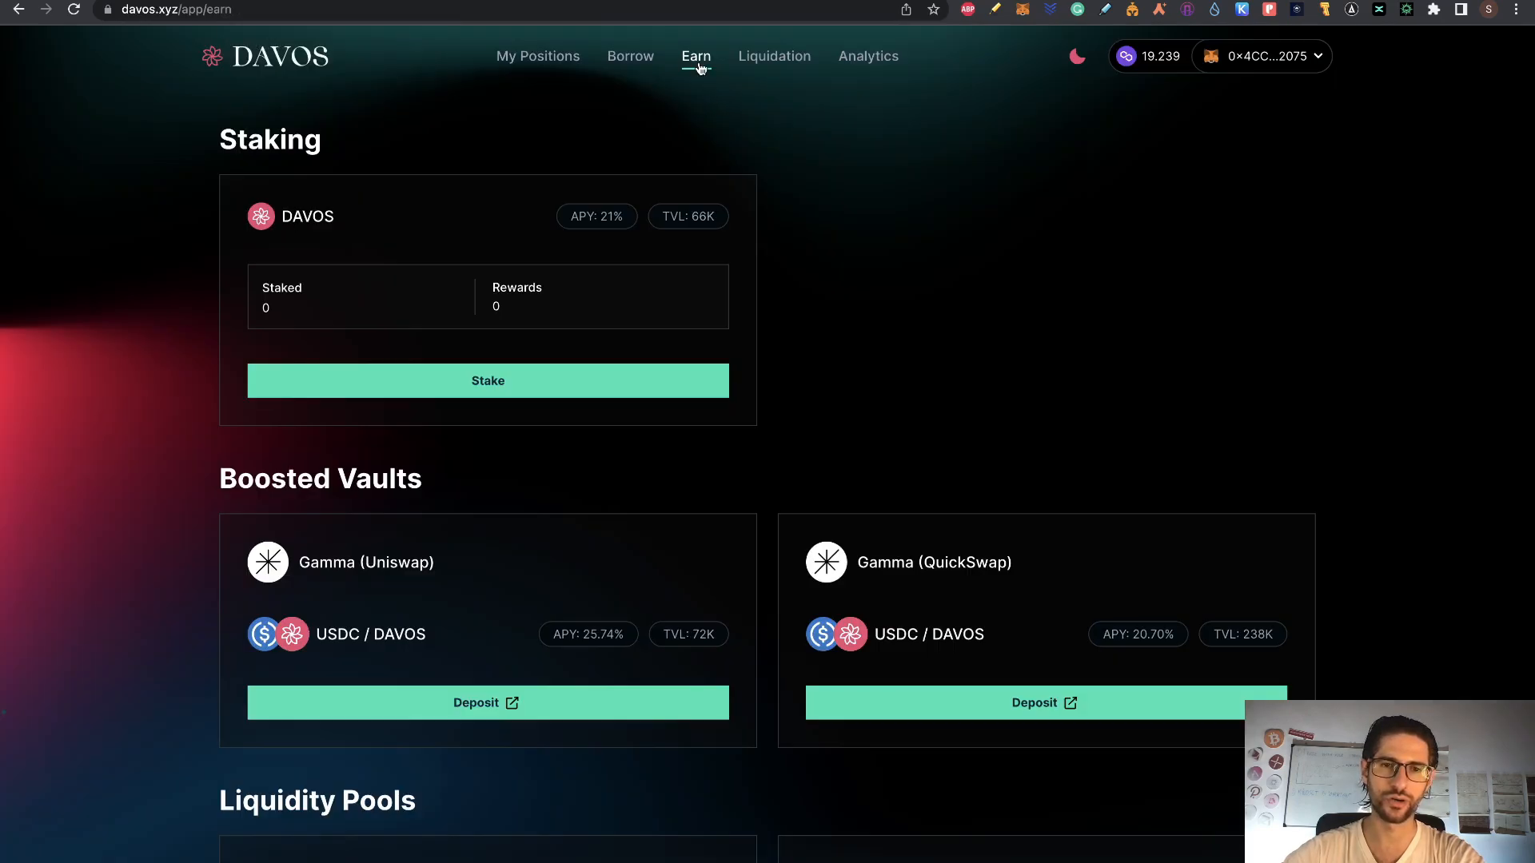
left_click(564, 382)
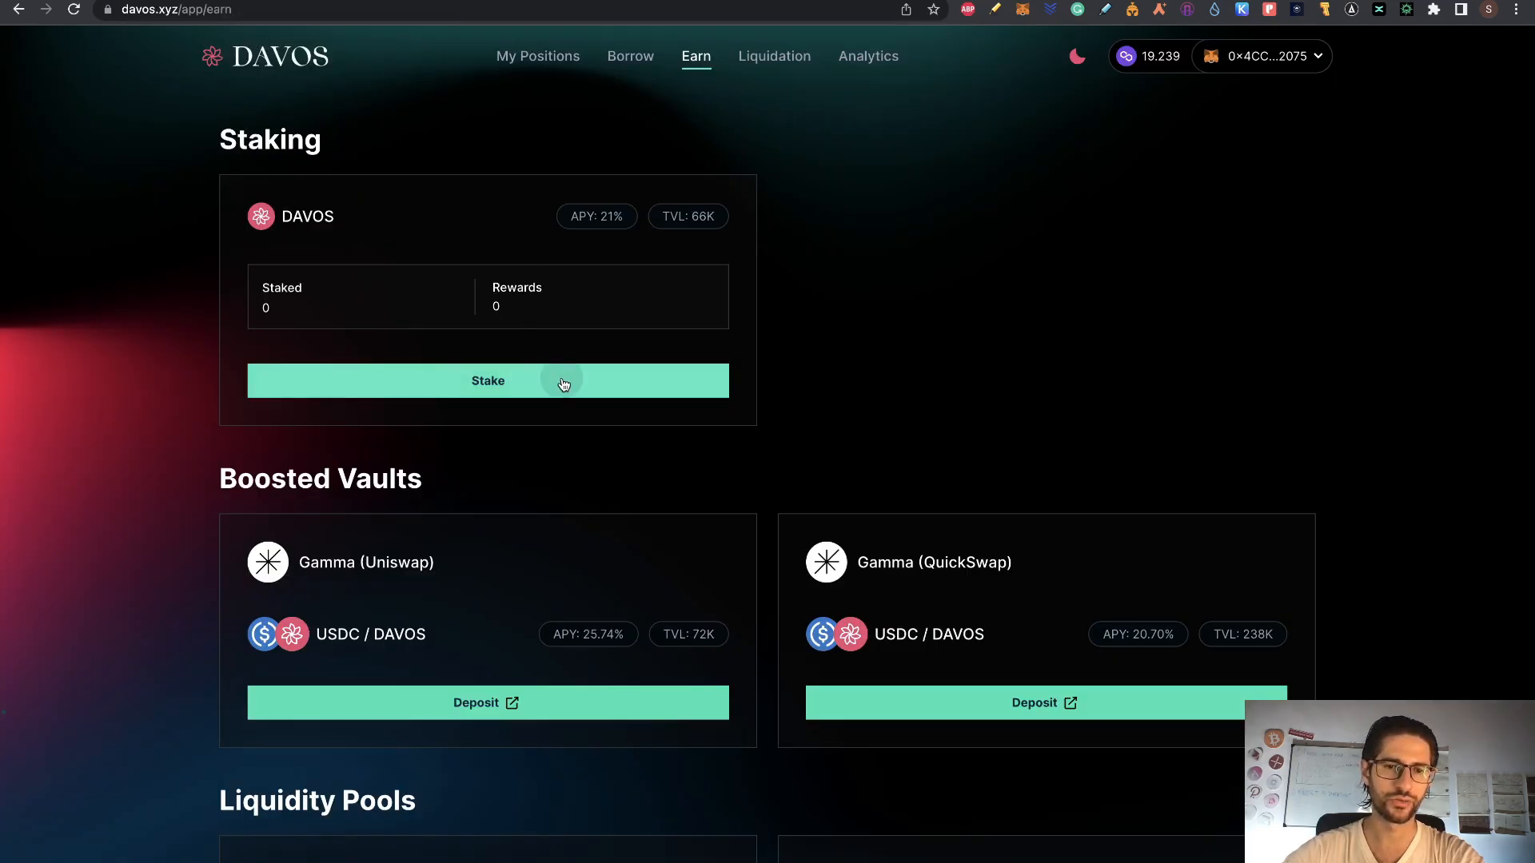
type("50")
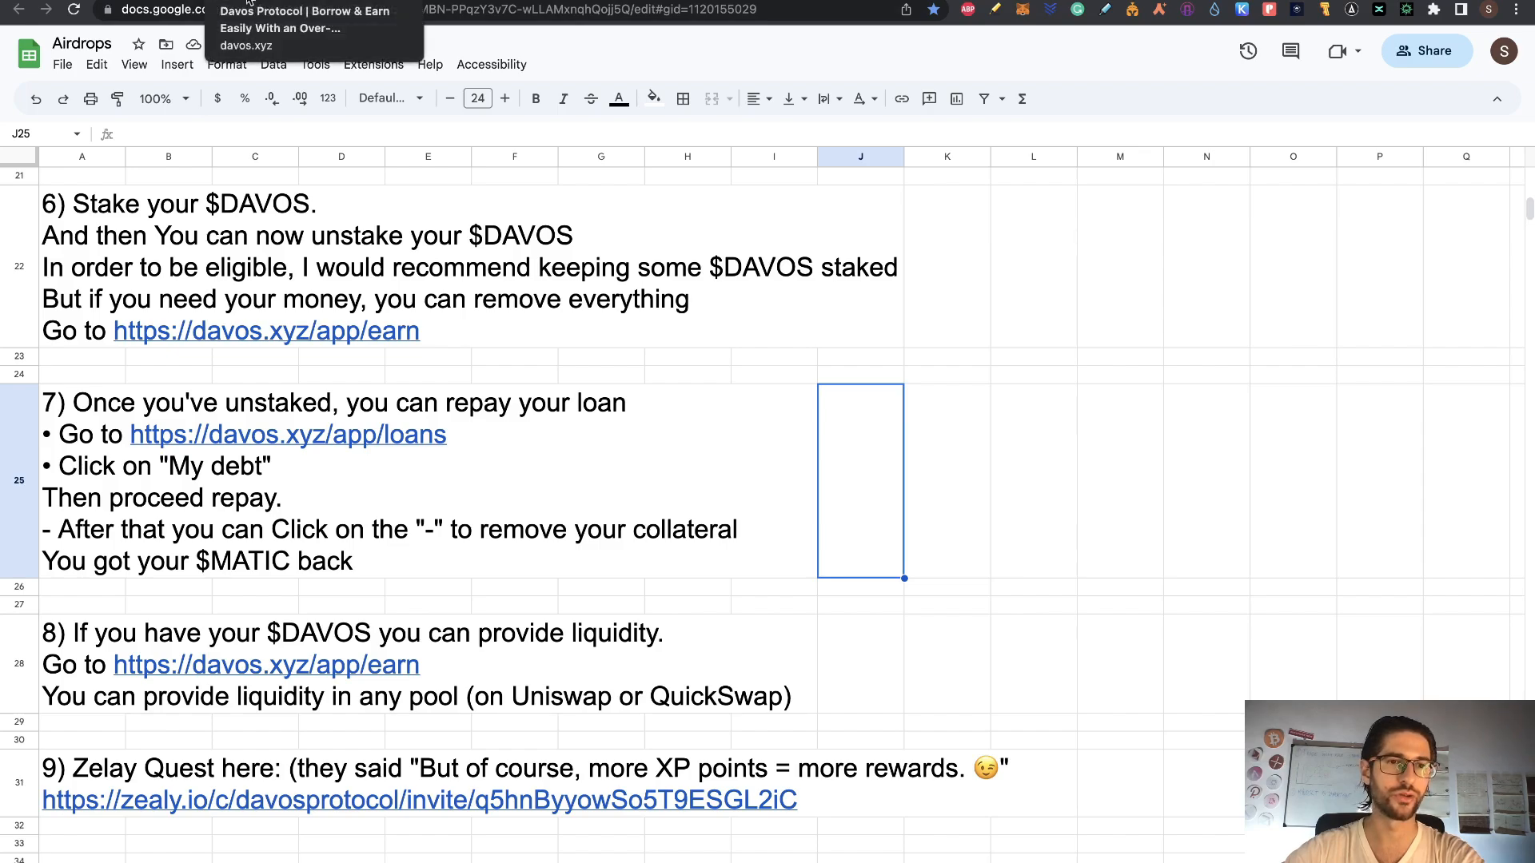
Switch from the spreadsheet to the Davos loans page and open the repayment of the borrowed DAVOS.
left_click(151, 1)
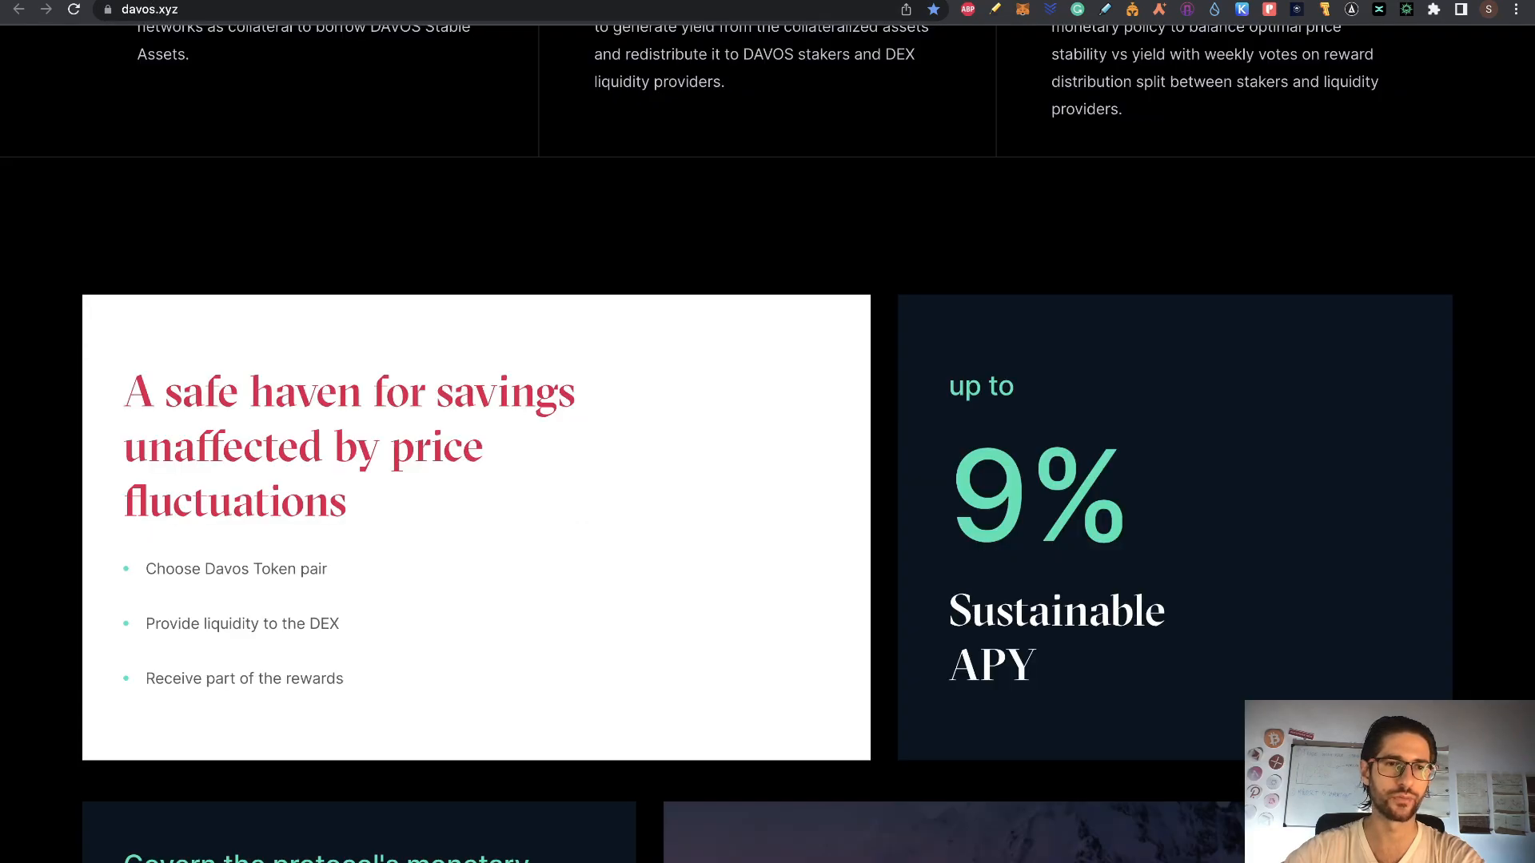
left_click(177, 1)
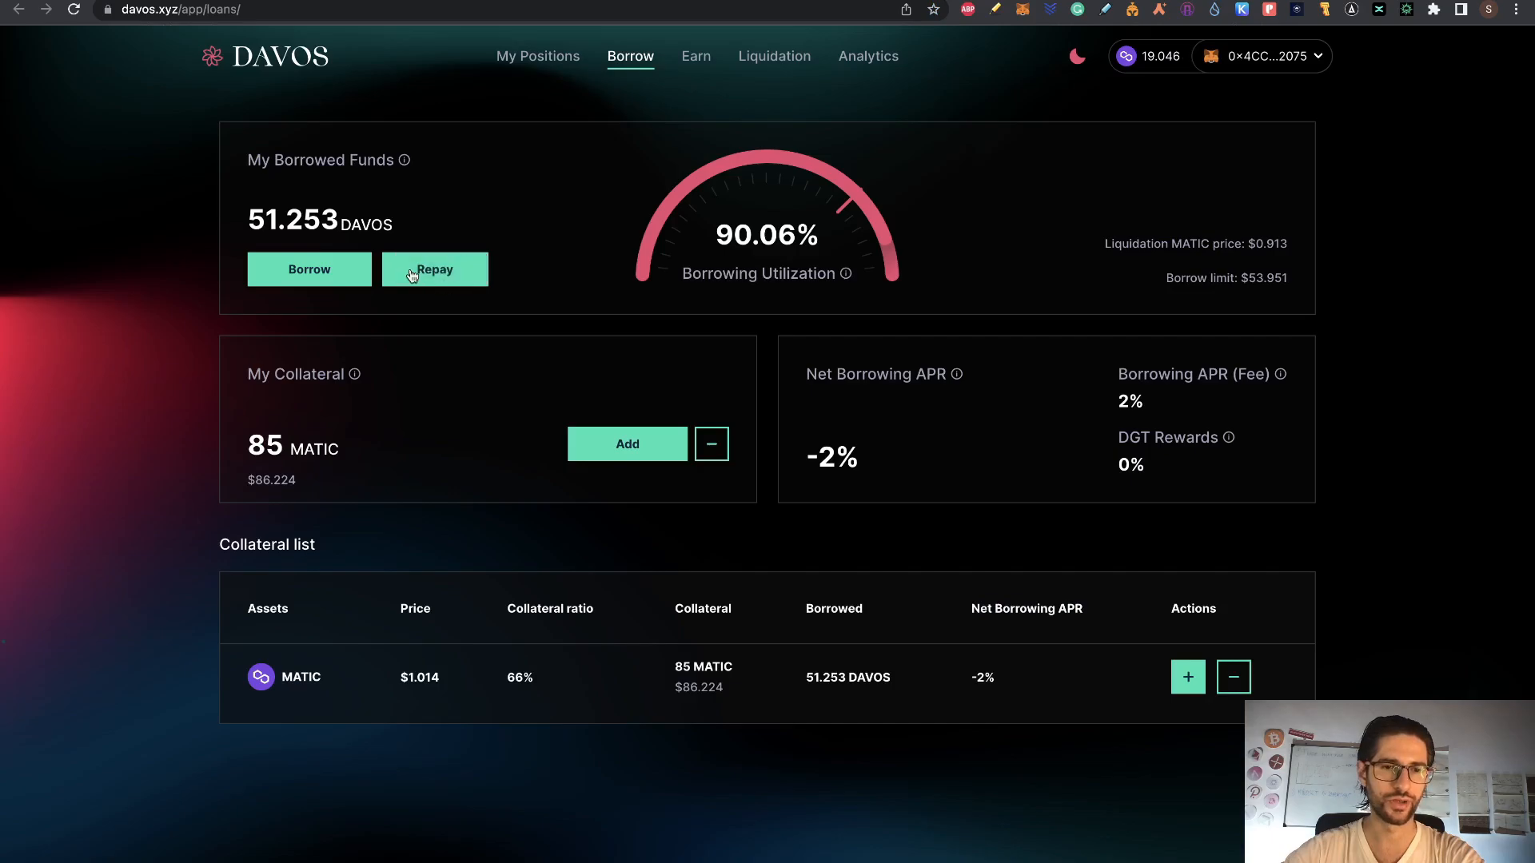
left_click(447, 269)
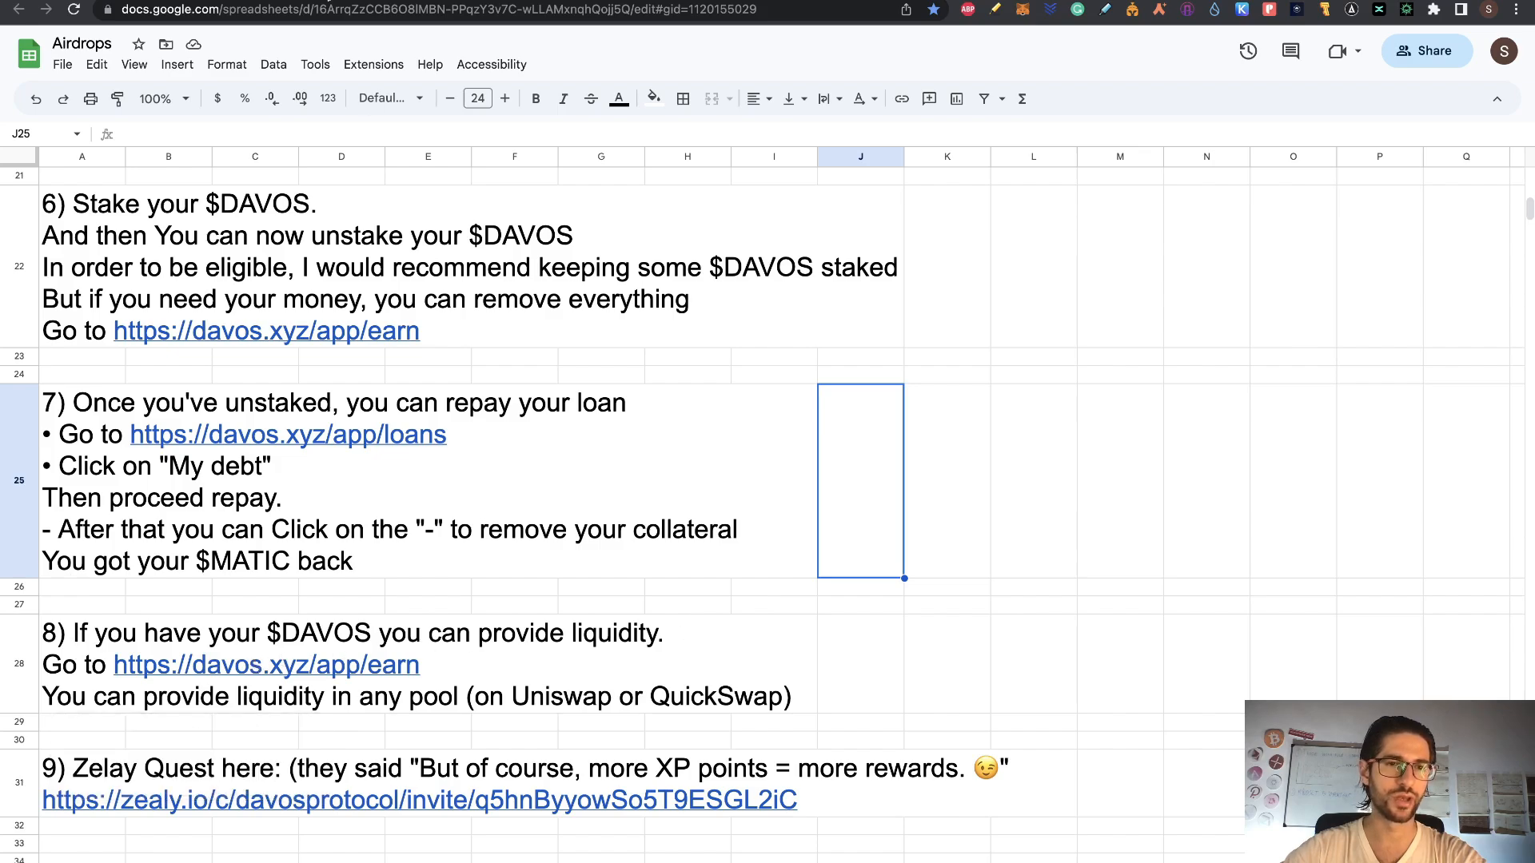
Switch back to the Davos app and review the staking, boosted vaults and liquidity pools on the Earn page.
key("ctrl+Tab")
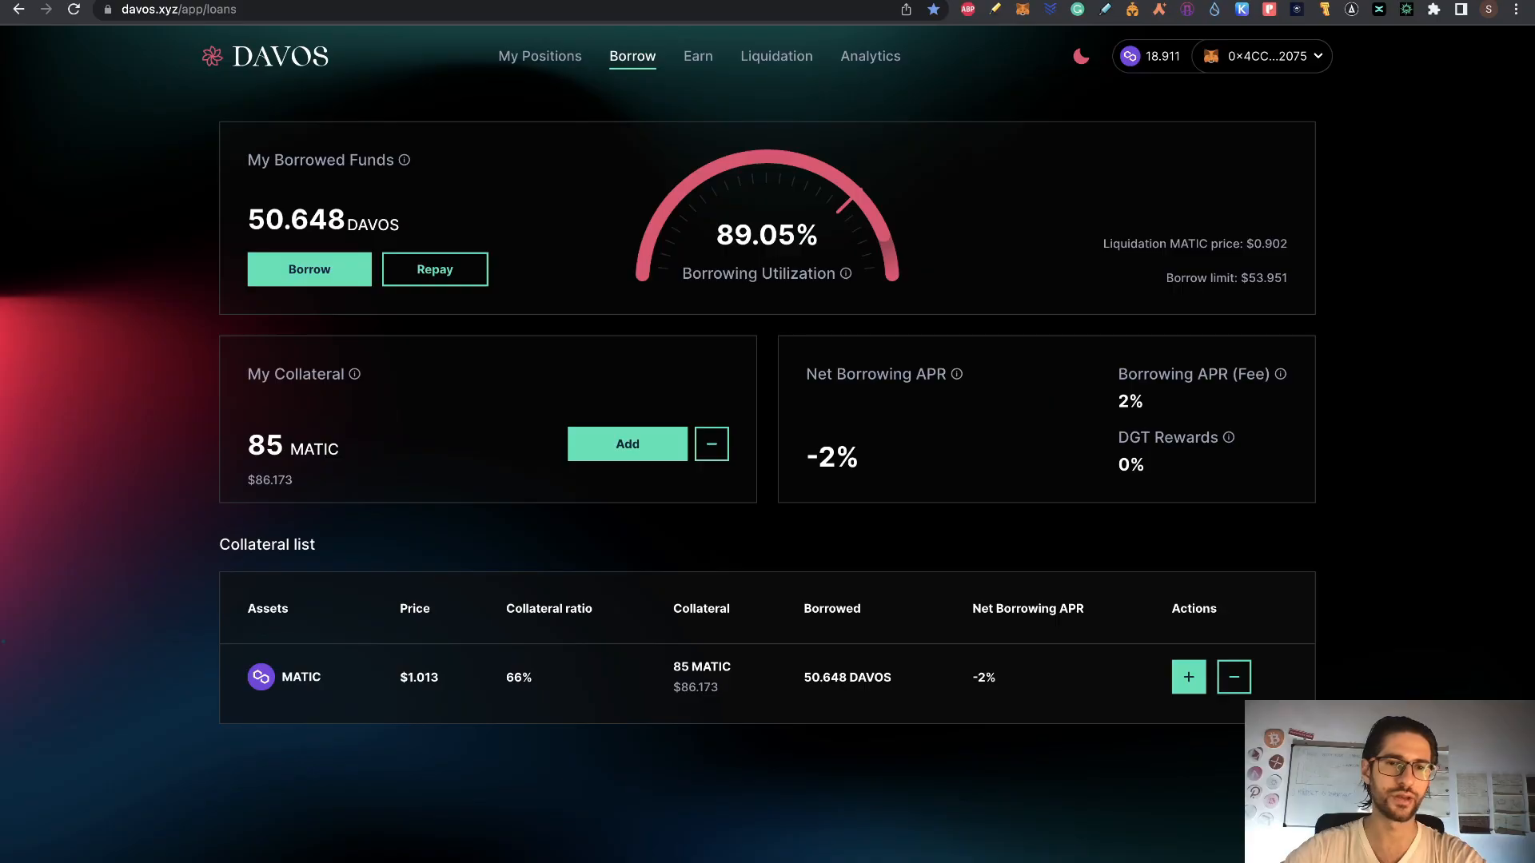
left_click(696, 57)
scroll(639, 697, "down", 3)
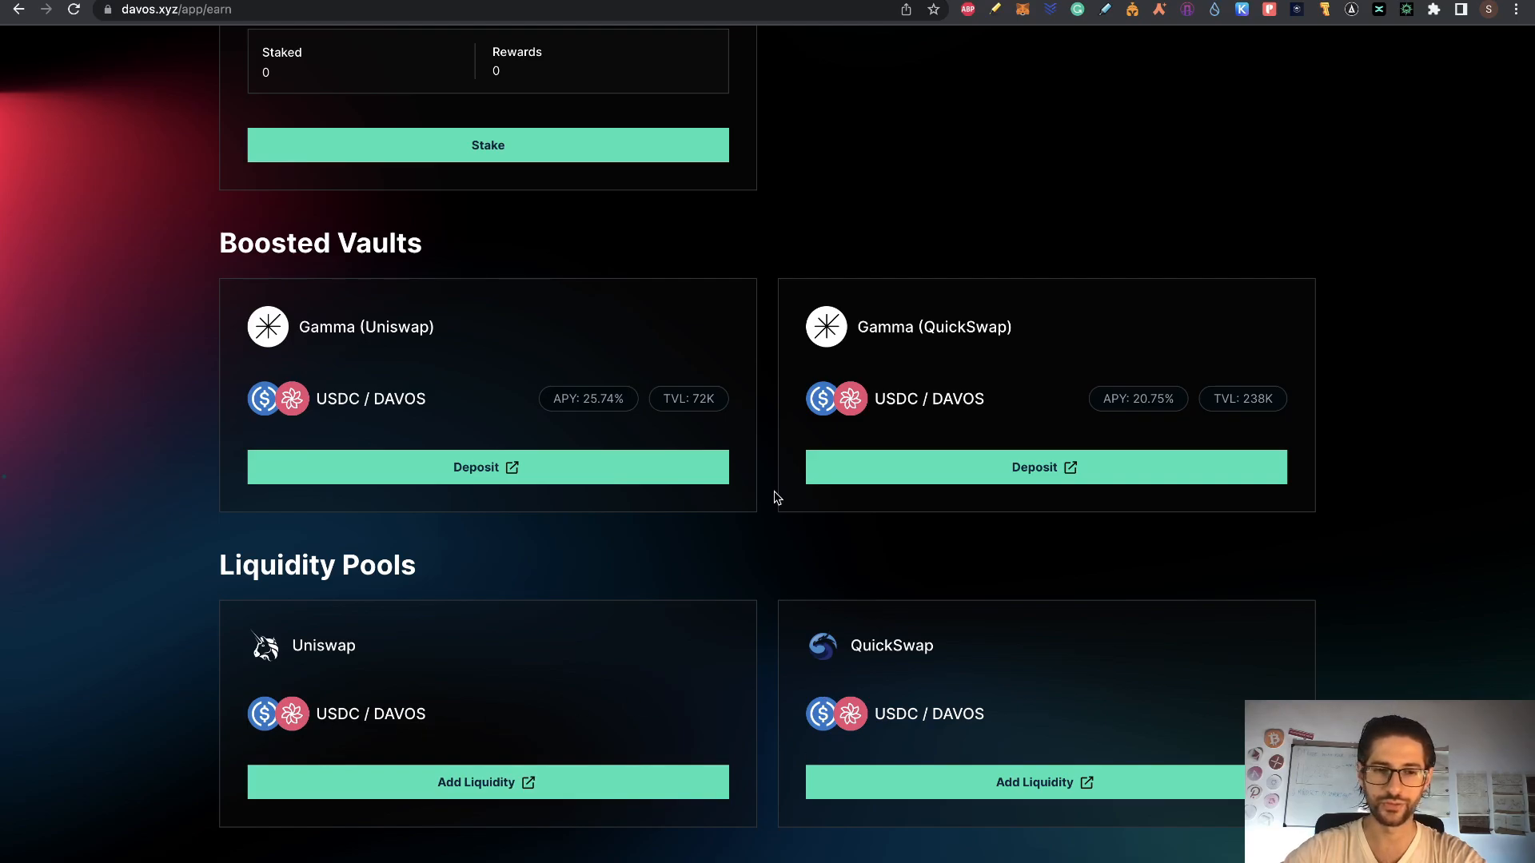
scroll(774, 497, "up", 2)
scroll(774, 498, "up", 1)
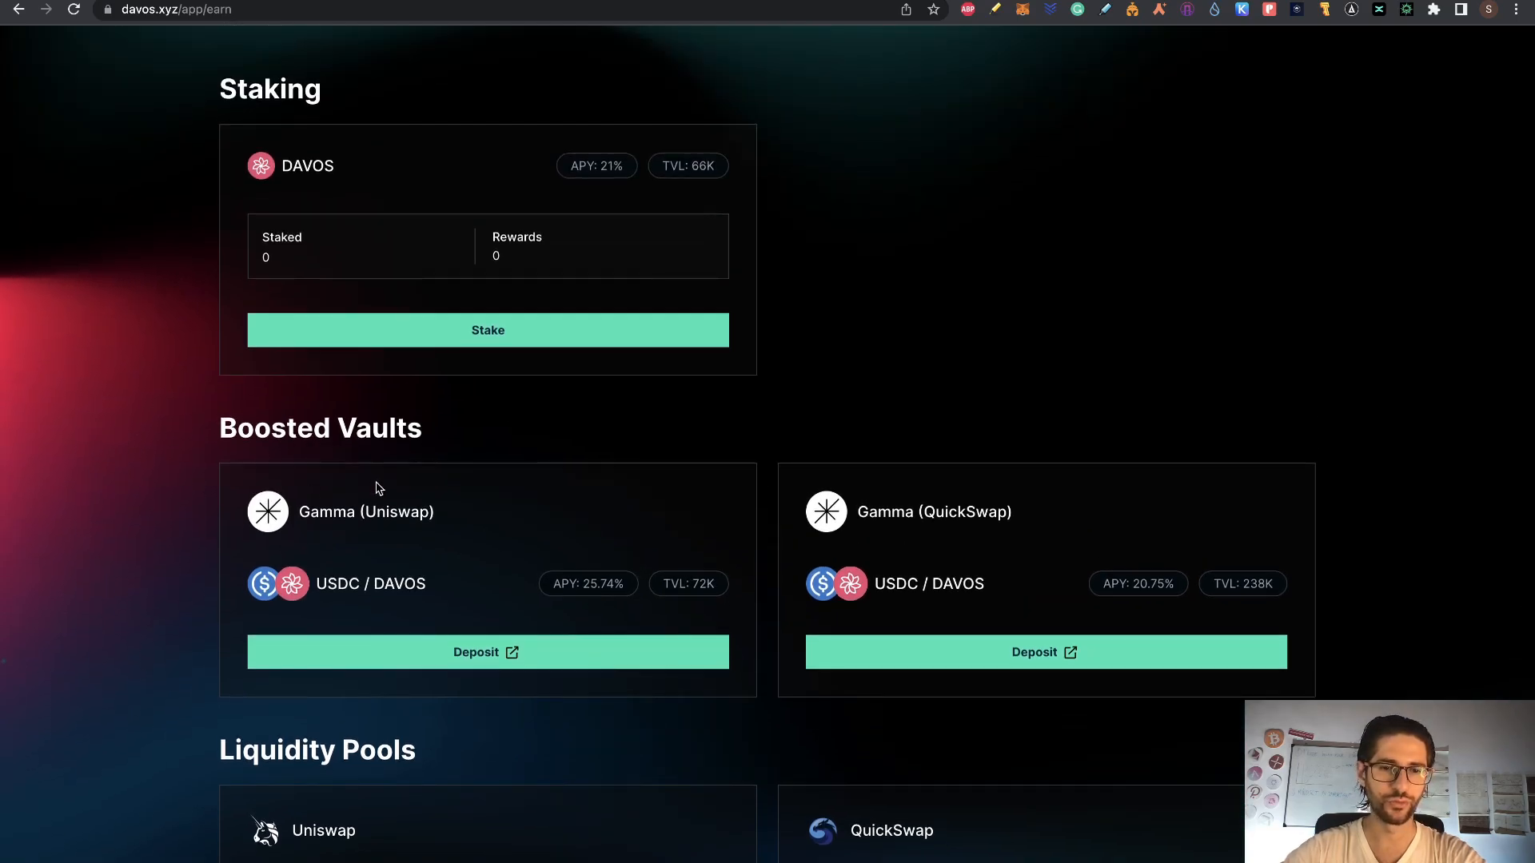
scroll(446, 500, "down", 2)
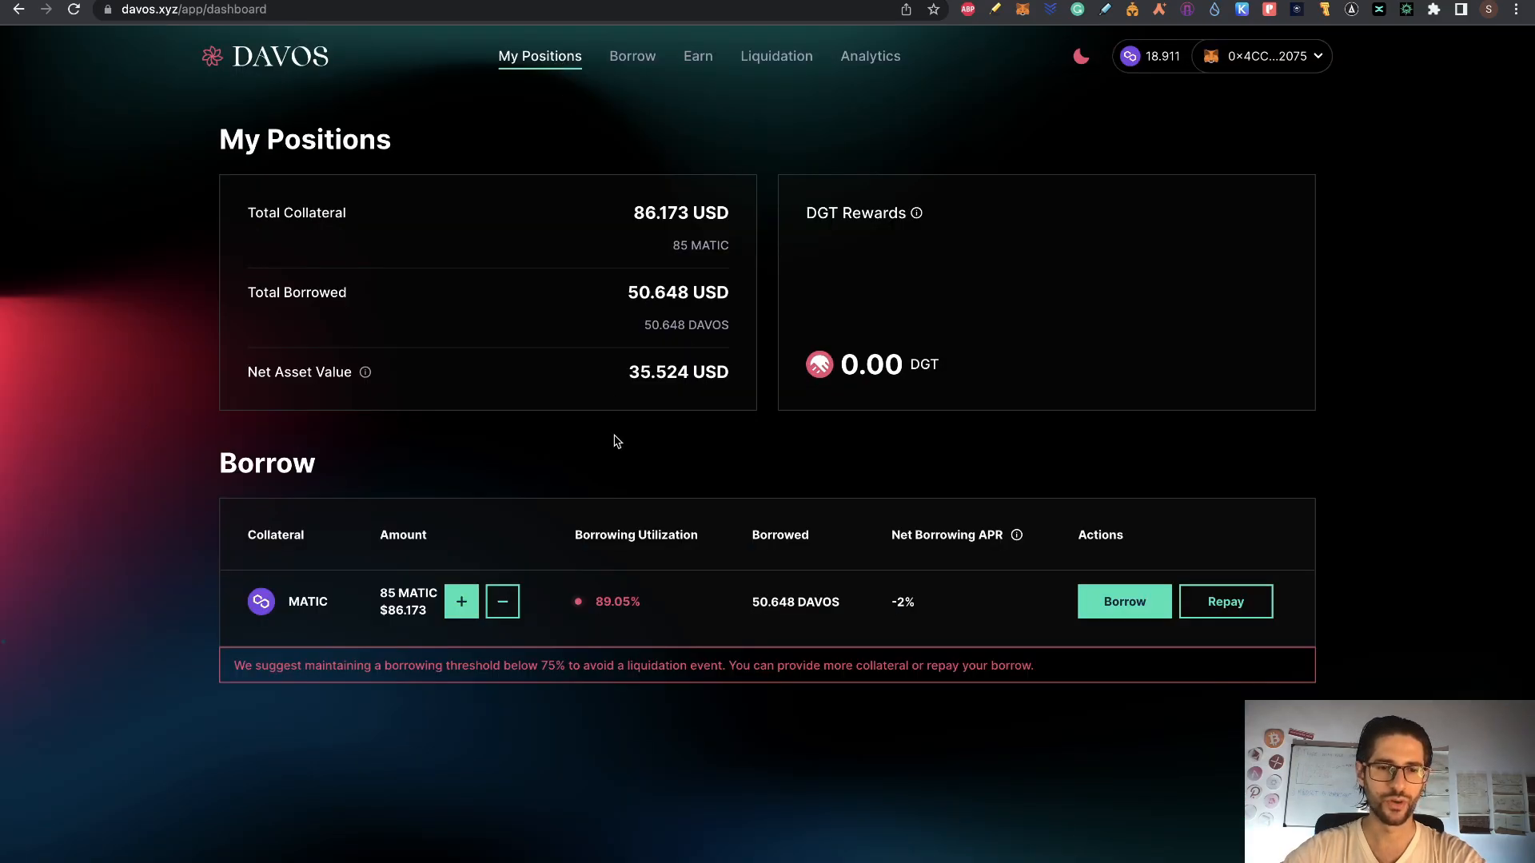
Open the withdrawal of MATIC collateral from the My Positions page.
left_click(502, 601)
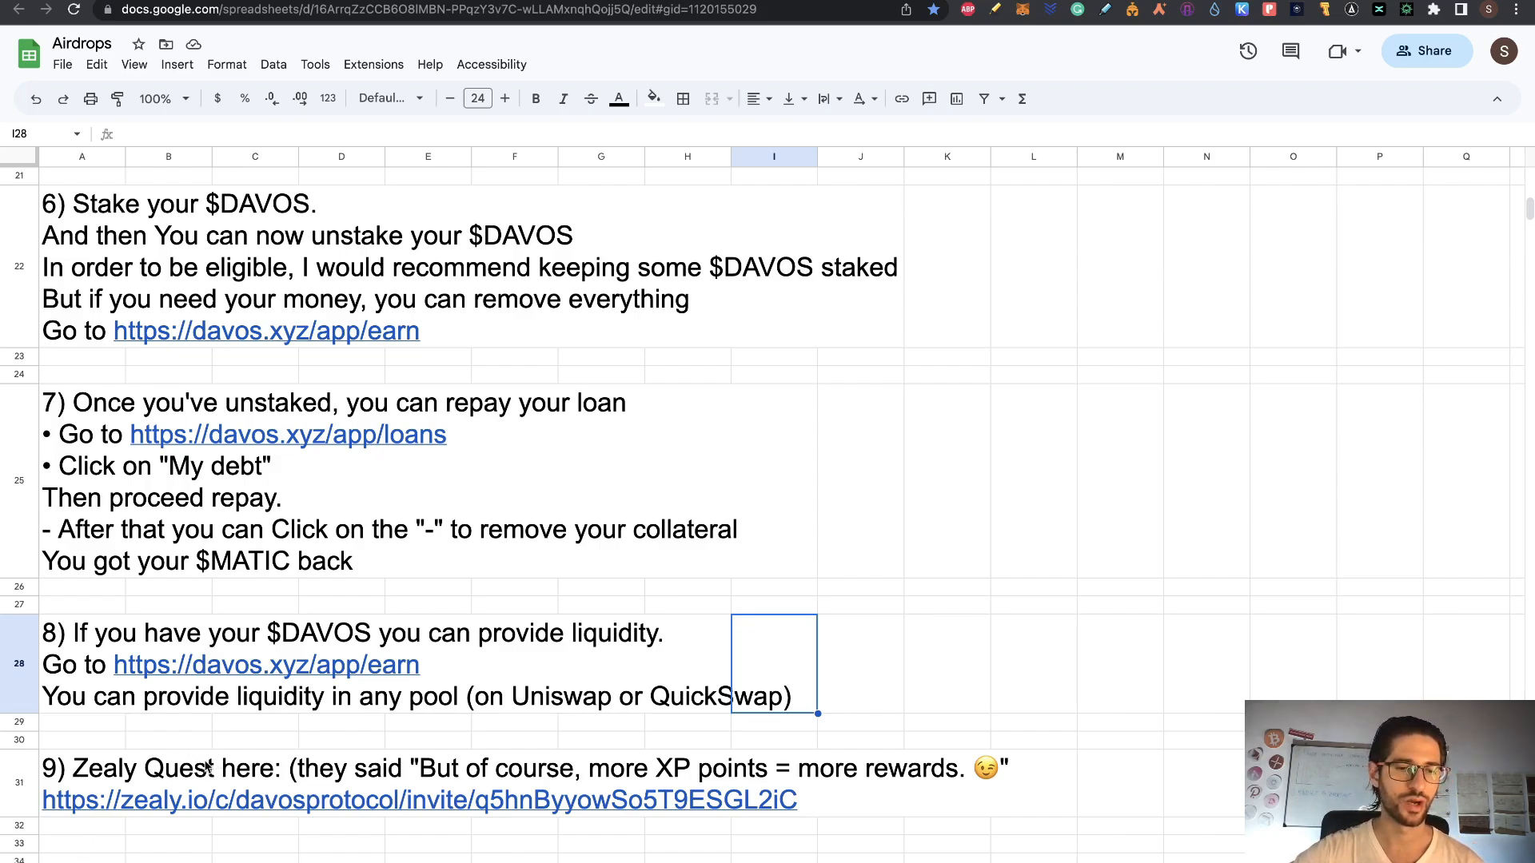
Switch to the Davos Protocol questboard on Zealy and examine its onboarding, mainnet-interaction, quiz and invites quests.
mouse_move(126, 802)
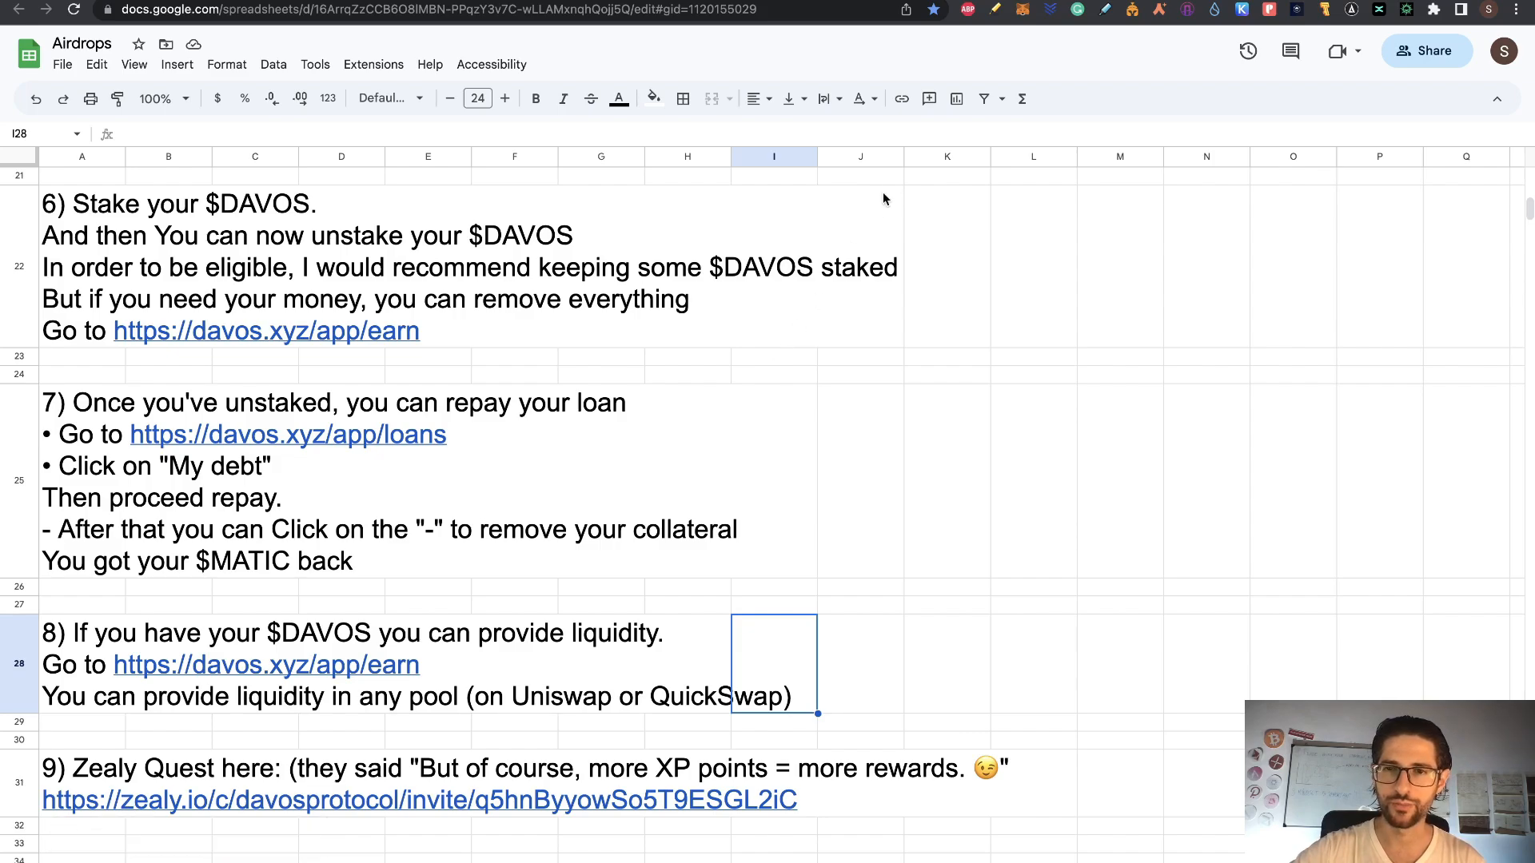
left_click(911, 1)
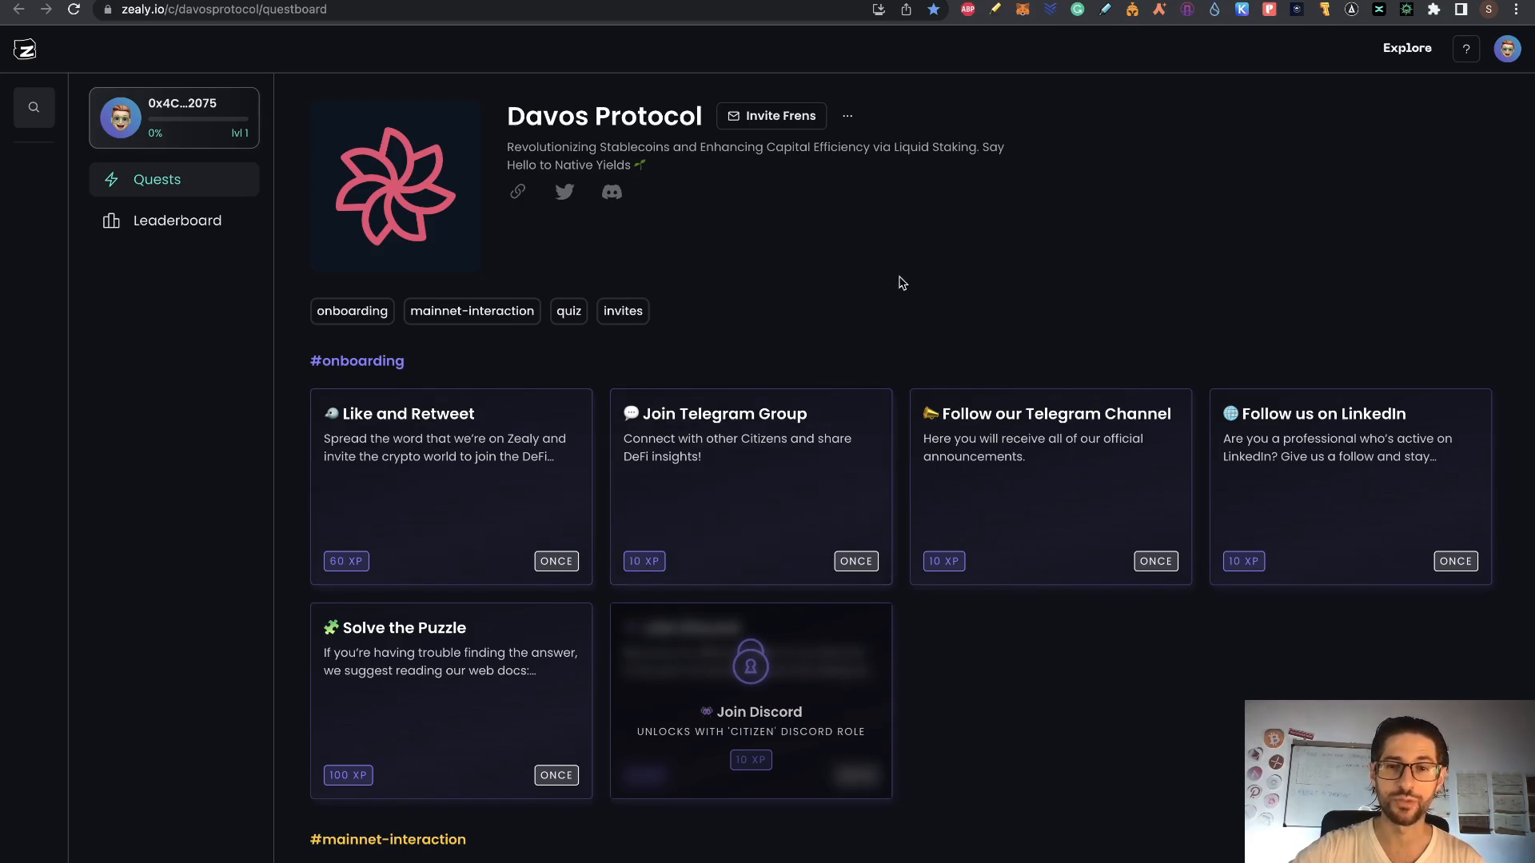
scroll(856, 291, "down", 5)
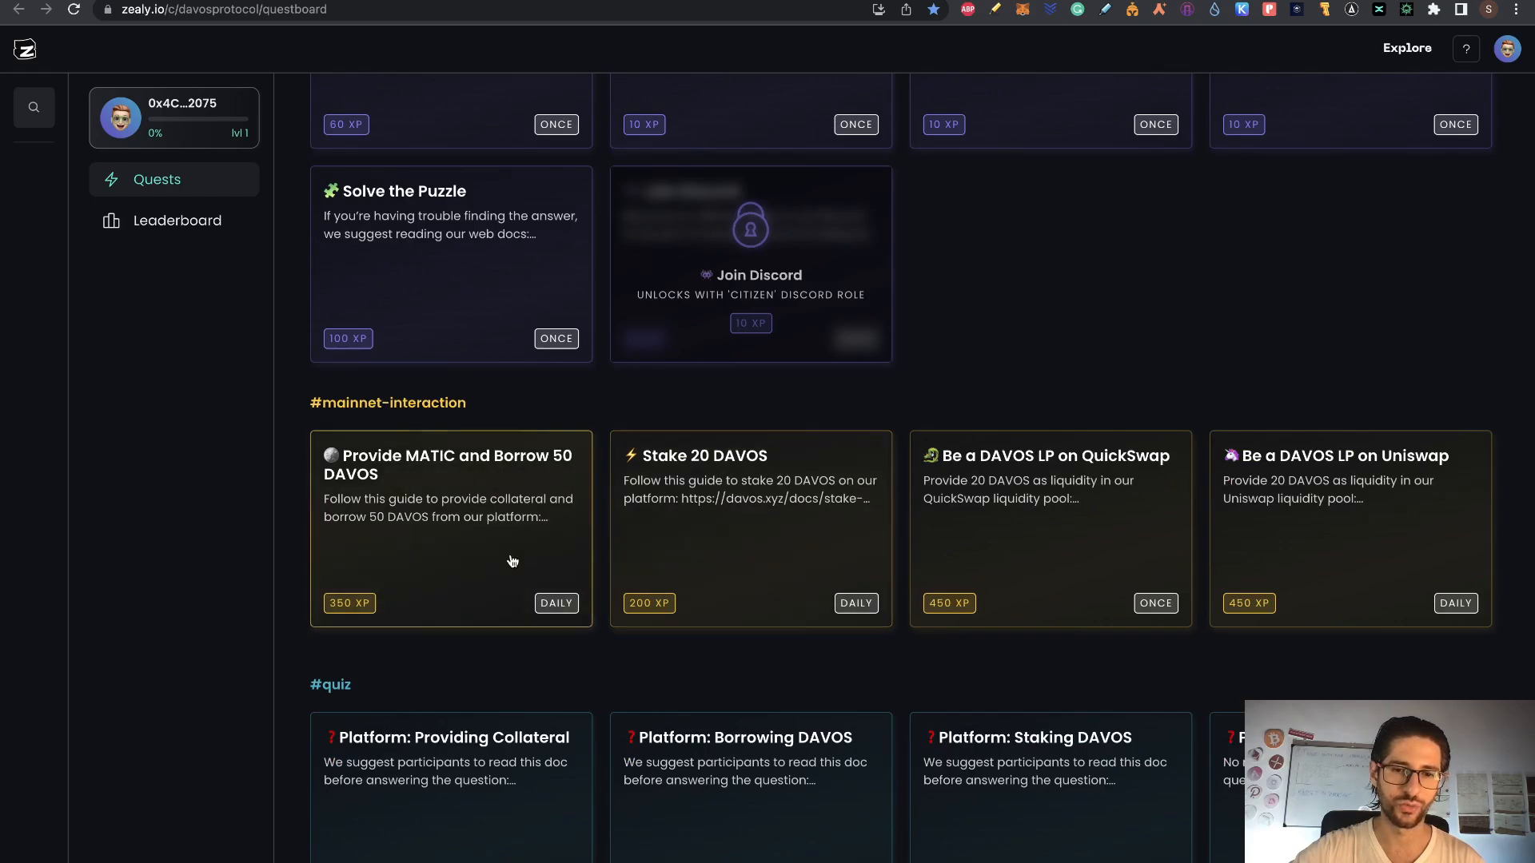
scroll(441, 558, "down", 2)
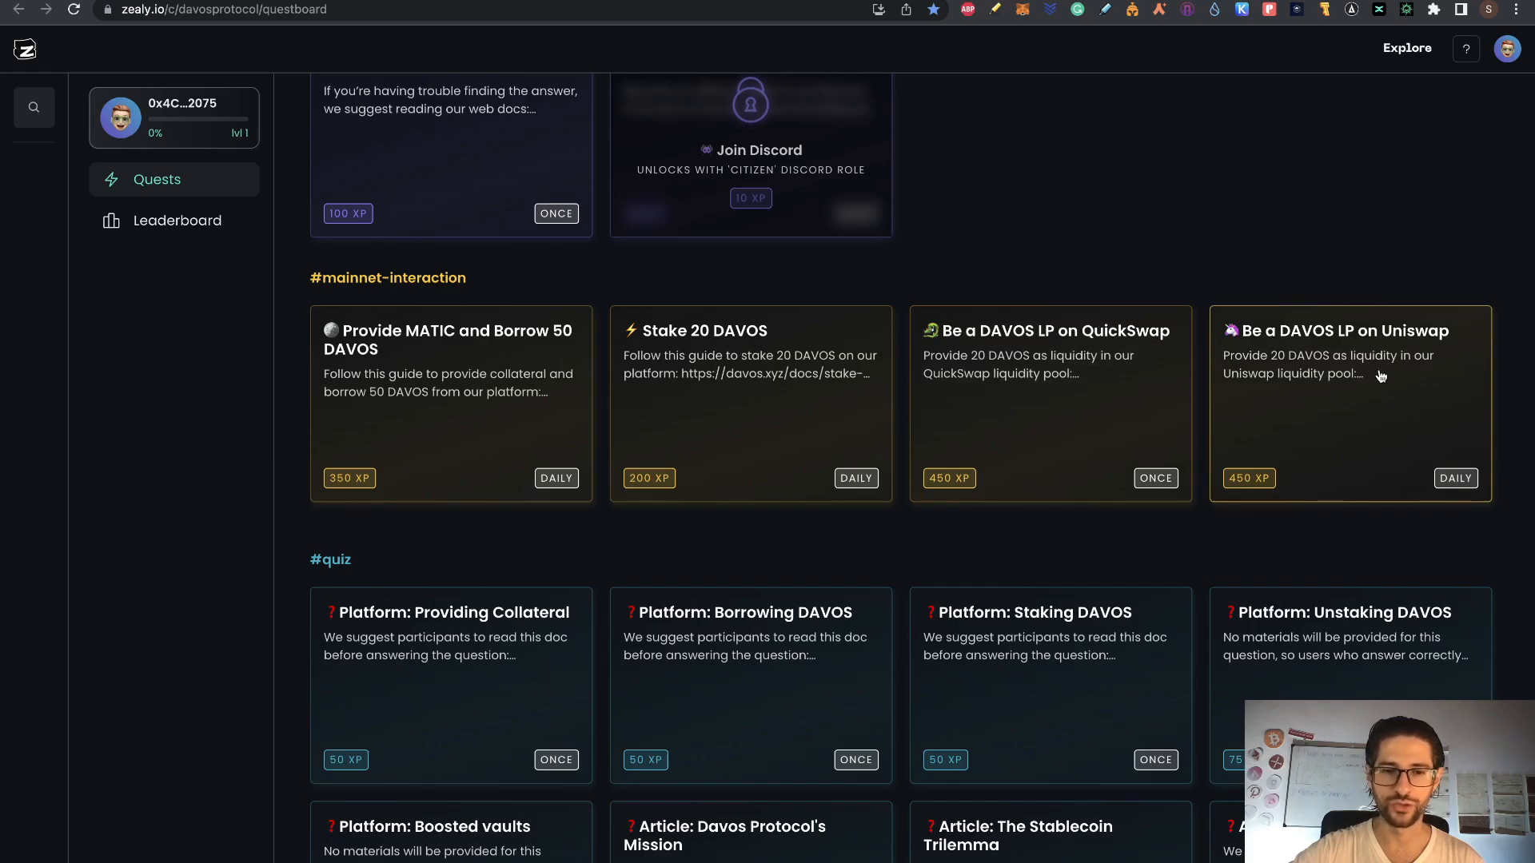
scroll(1380, 376, "down", 2)
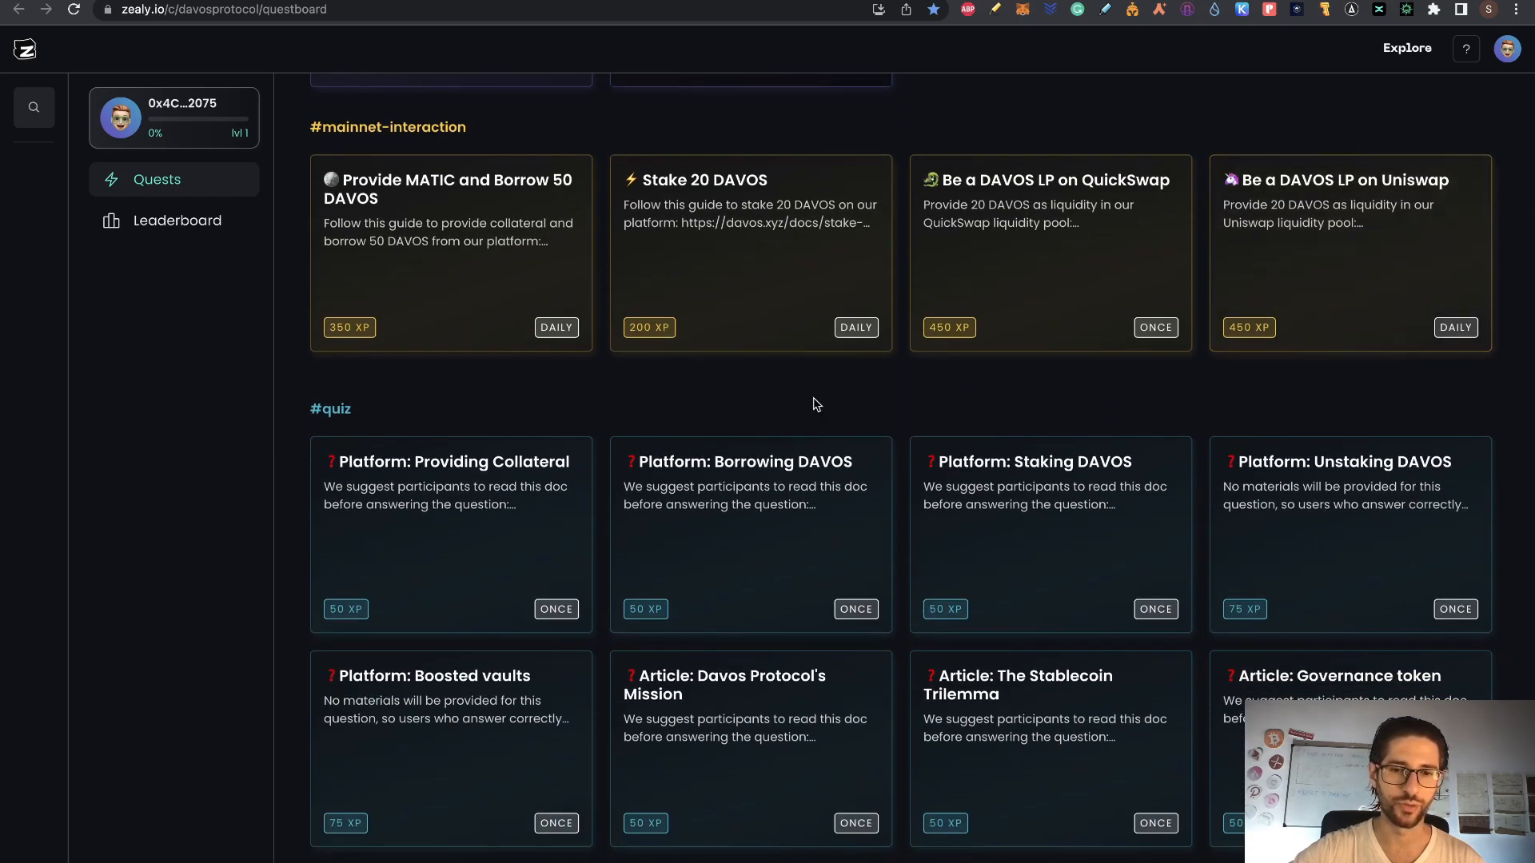
scroll(816, 404, "down", 7)
scroll(952, 400, "down", 1)
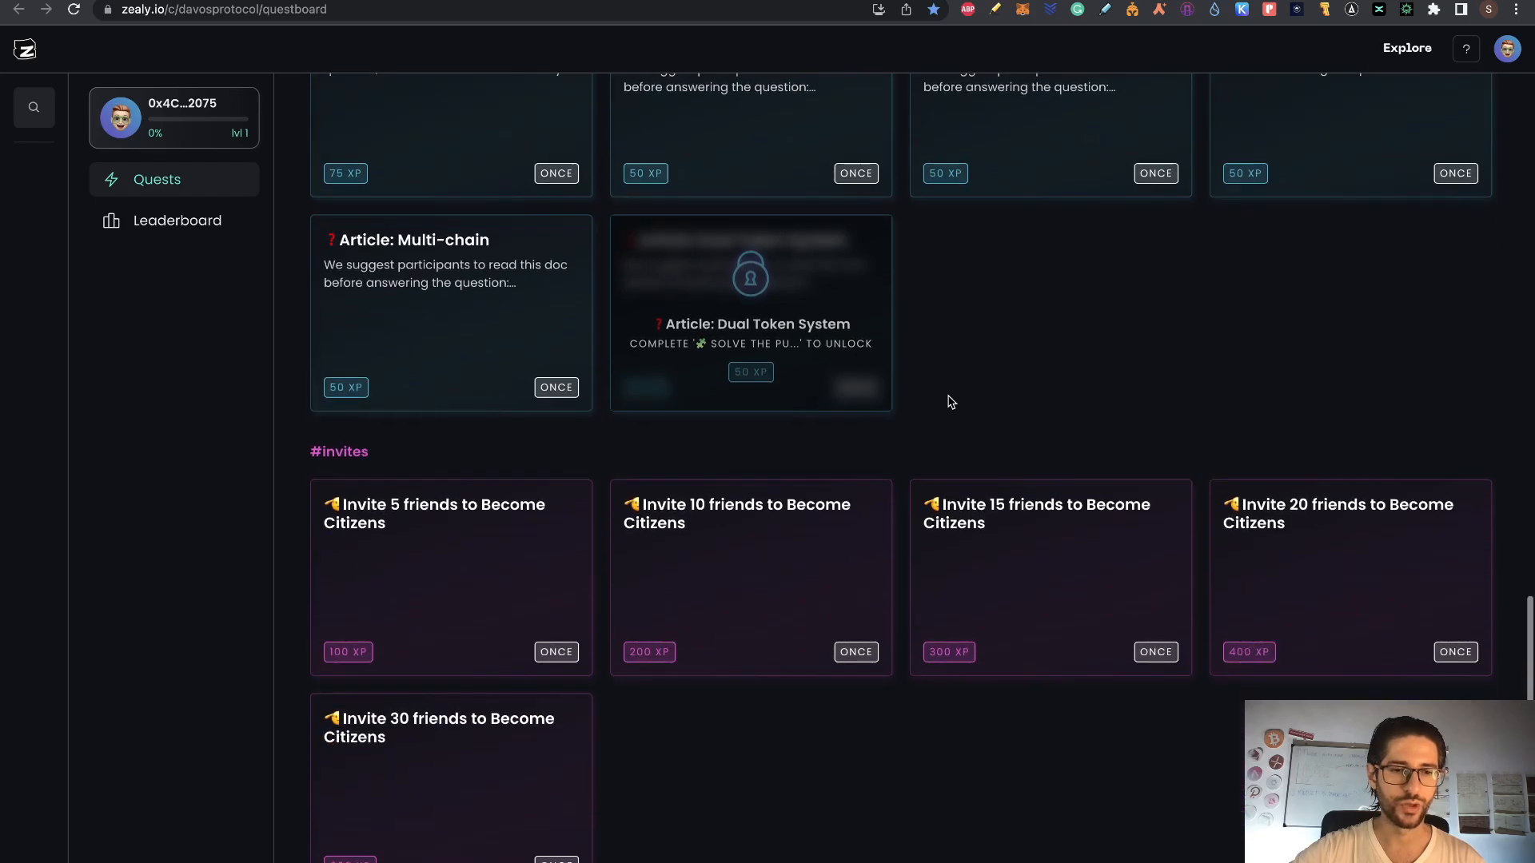
Return to the start of the Davos Protocol questboard and open its leaderboard.
scroll(849, 466, "up", 15)
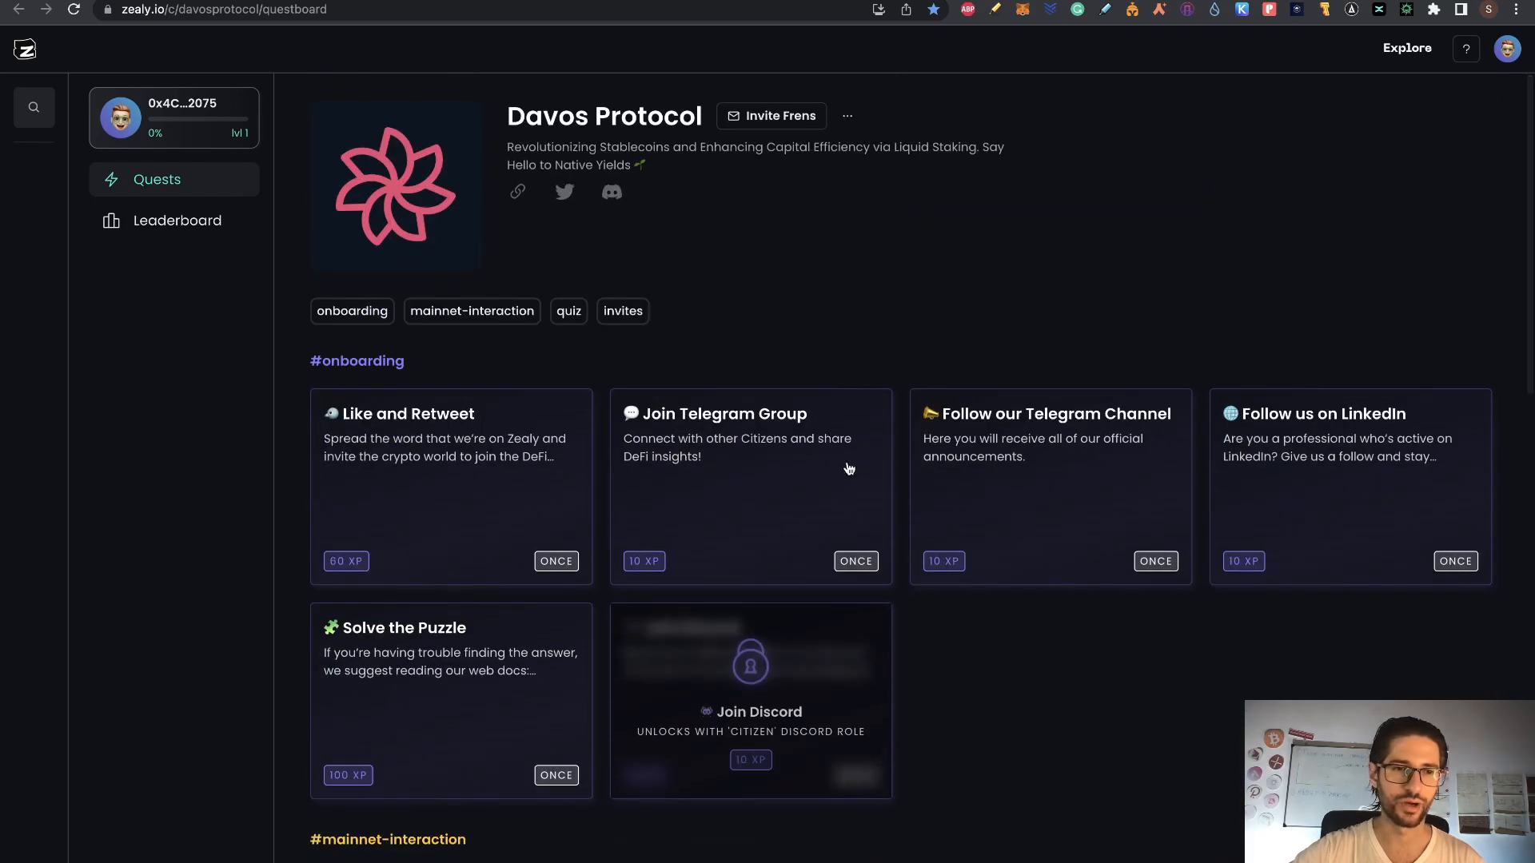
left_click(179, 231)
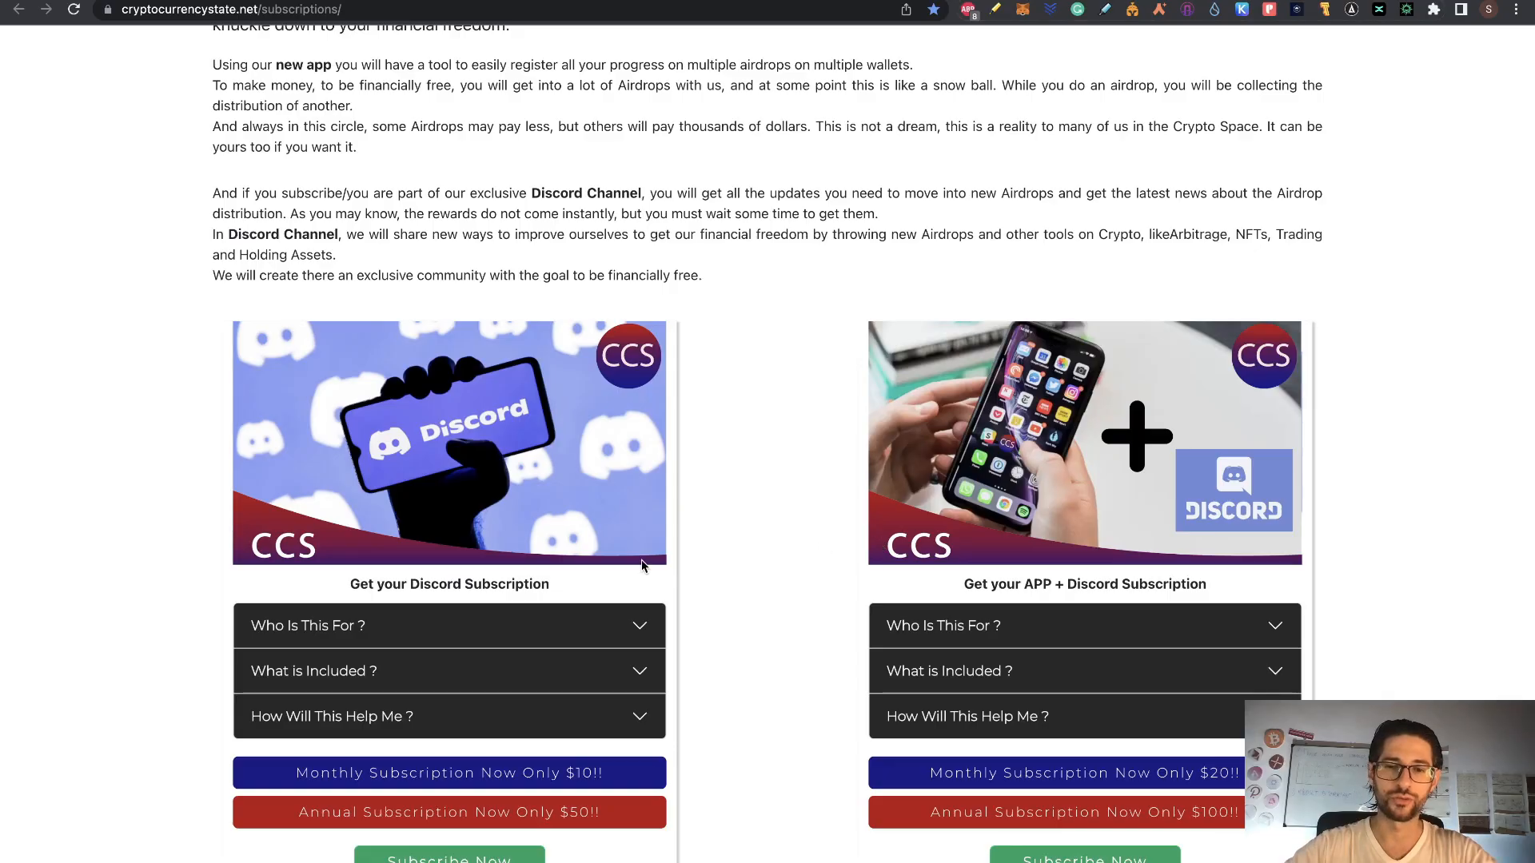
Examine the Crypto Currency State subscriptions page, covering the introduction, the Discord and APP + Discord subscription plans, and the app videos.
scroll(644, 564, "down", 6)
scroll(660, 724, "down", 10)
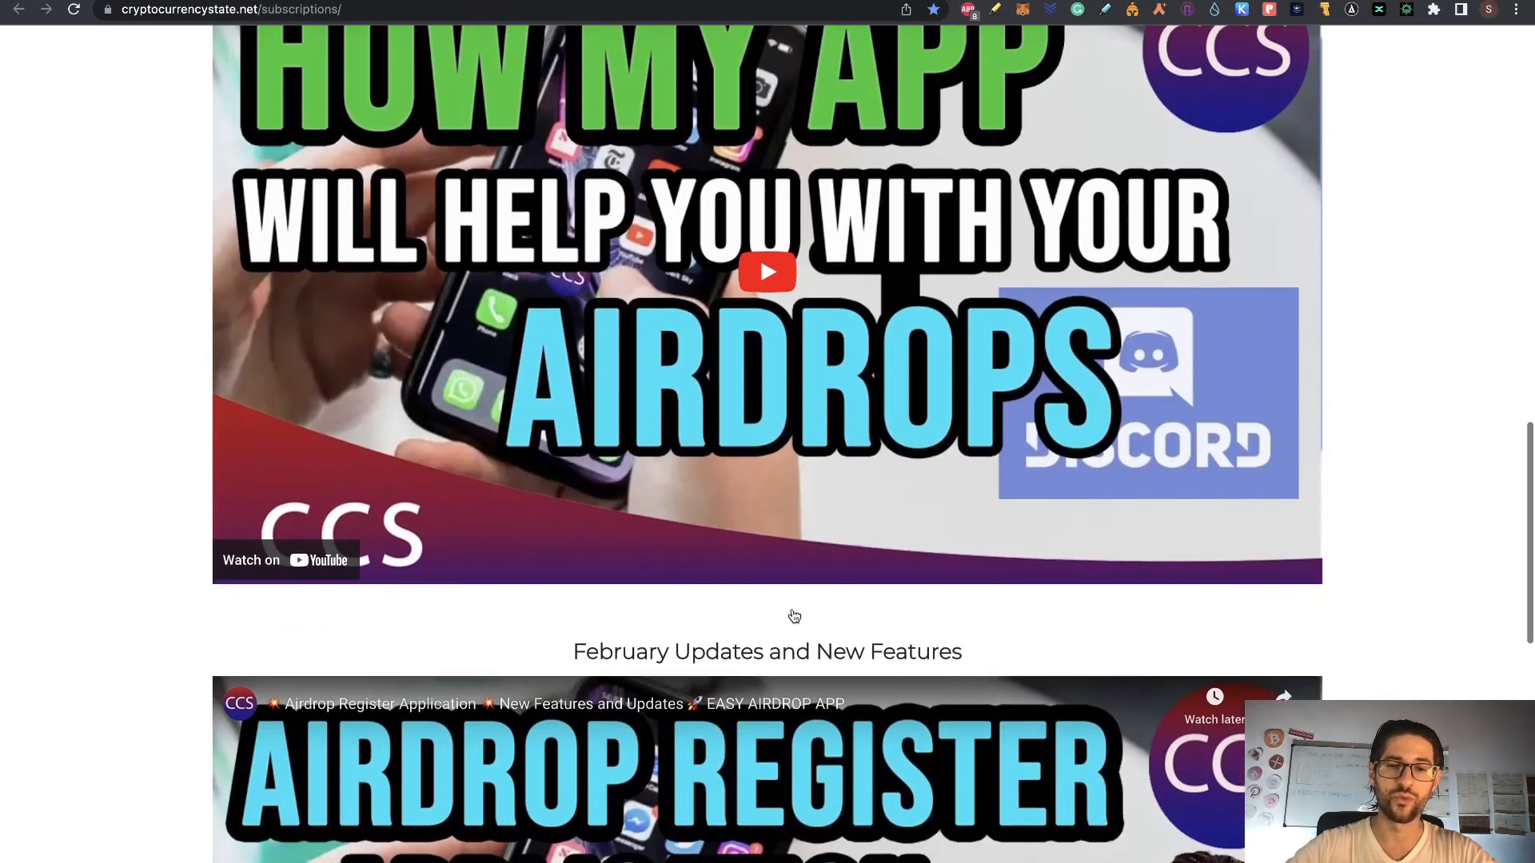
scroll(793, 616, "down", 1)
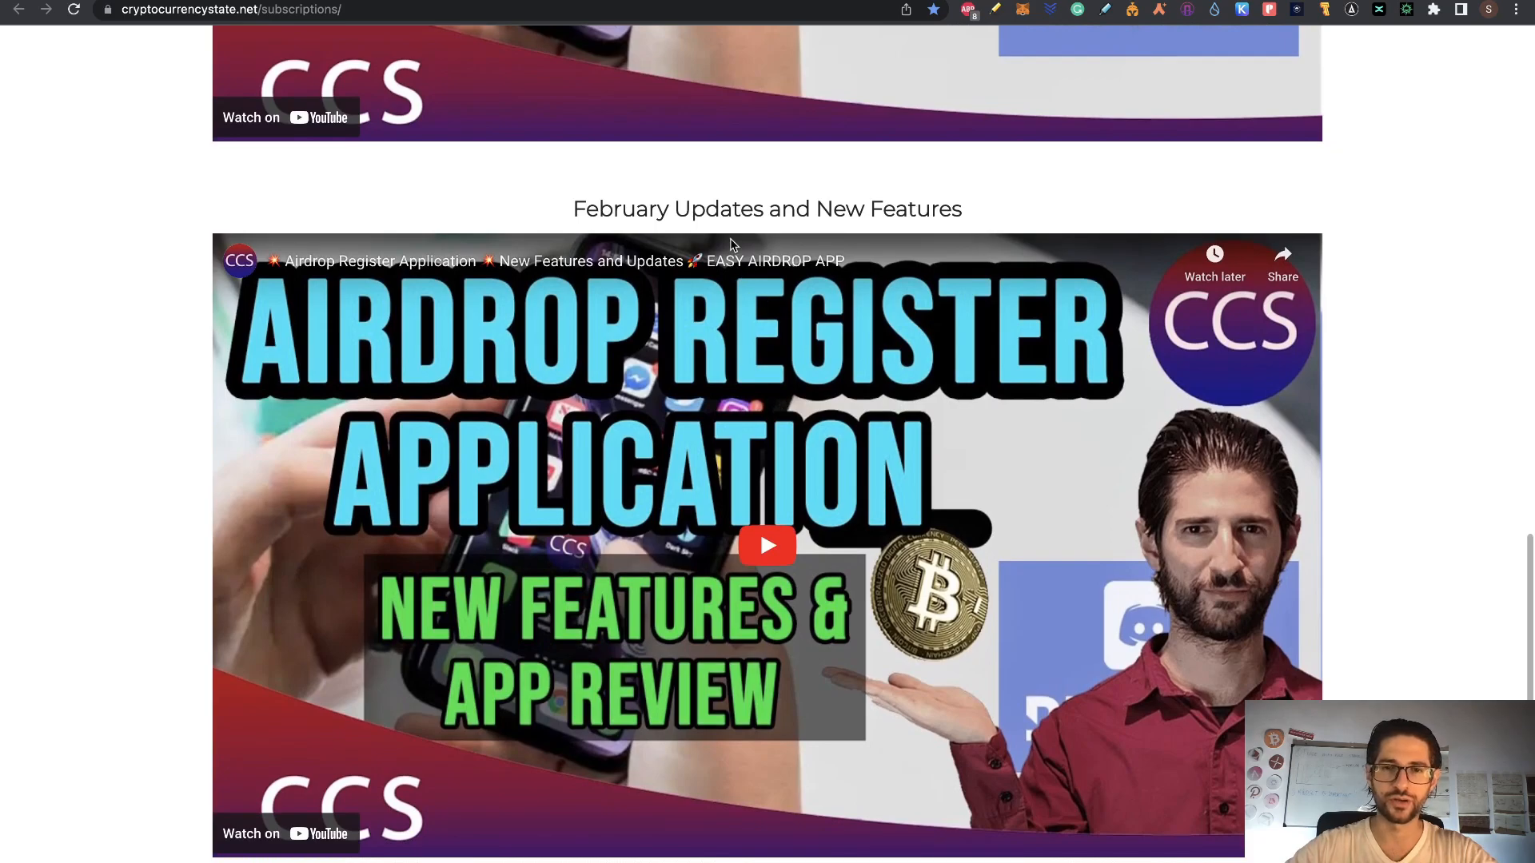
scroll(772, 192, "up", 20)
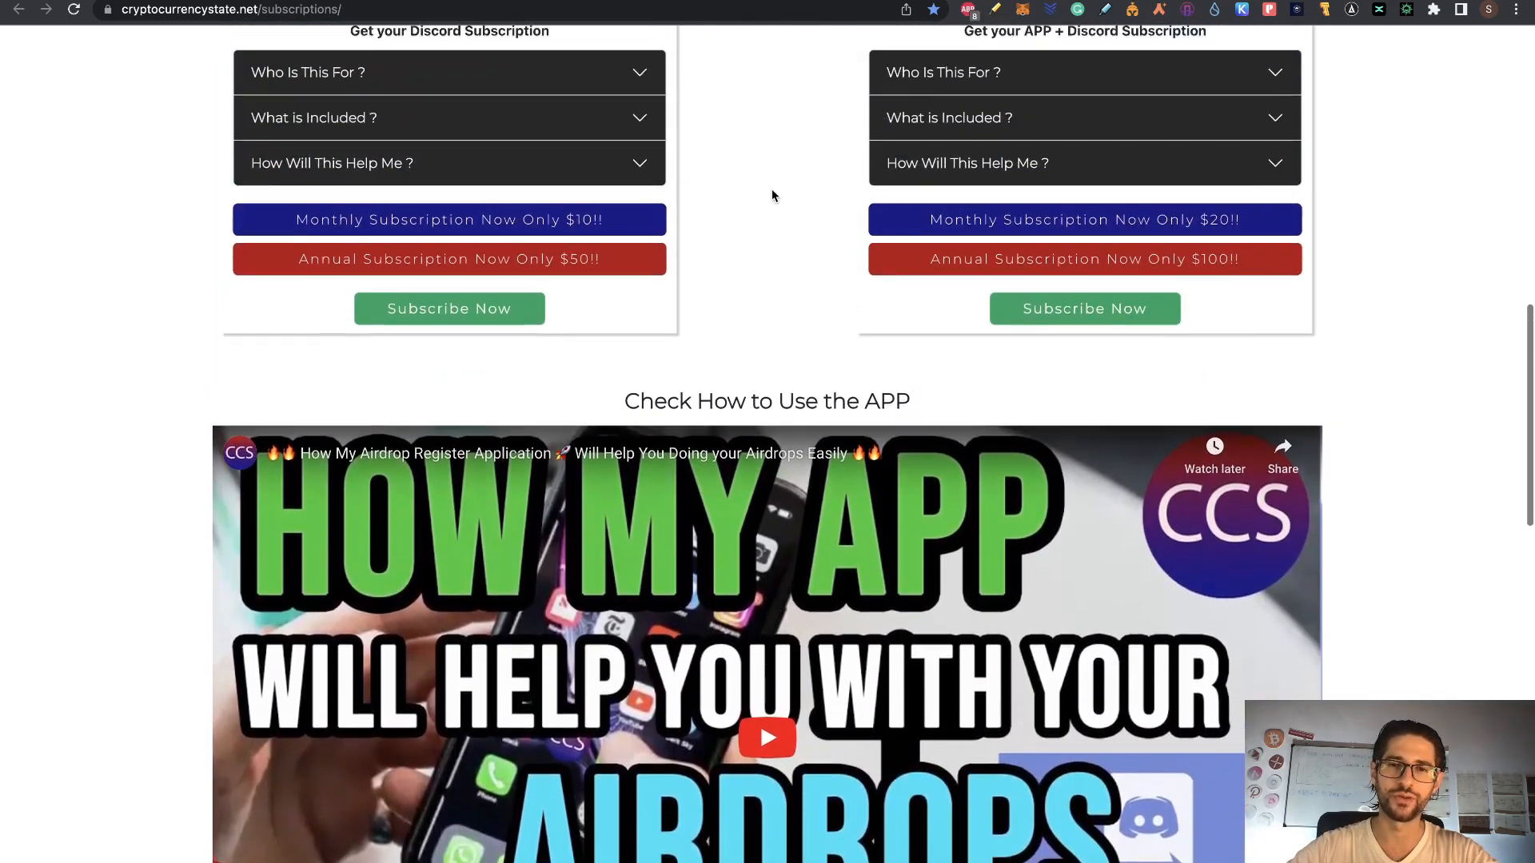
scroll(773, 196, "up", 3)
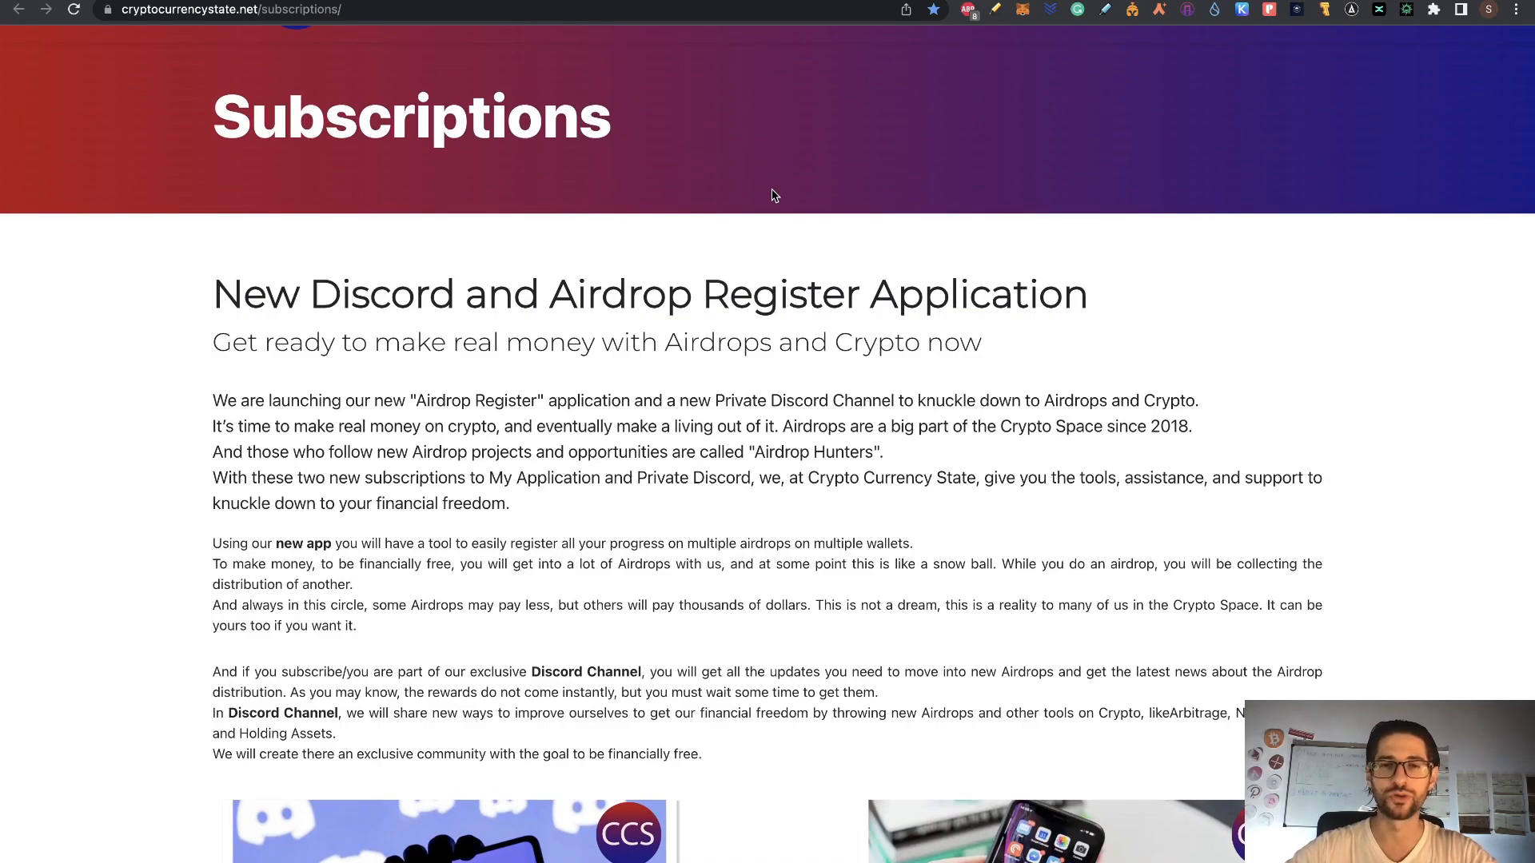
scroll(772, 192, "down", 10)
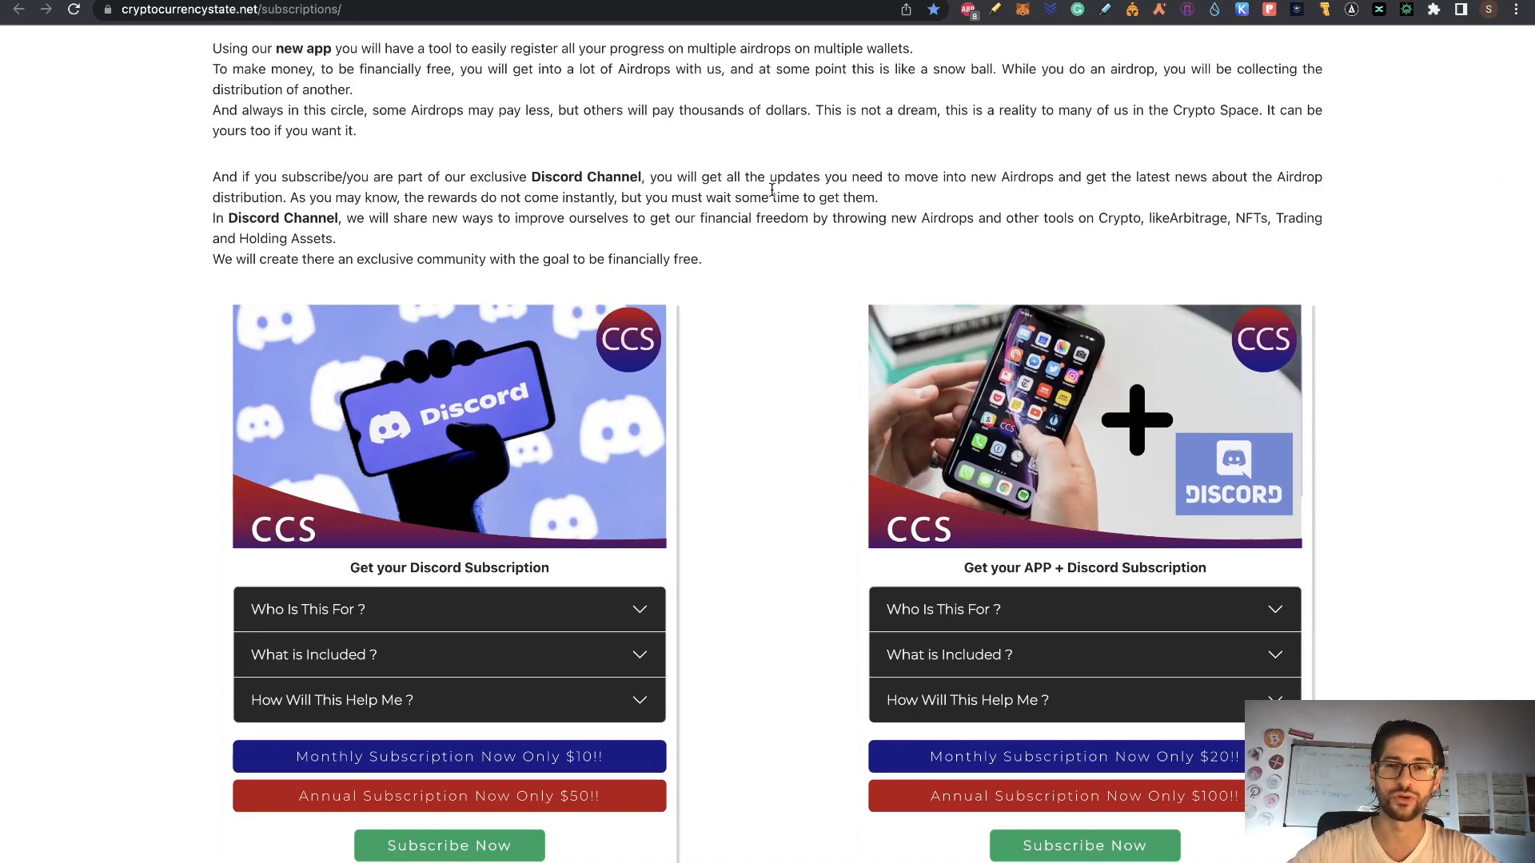
scroll(773, 190, "down", 6)
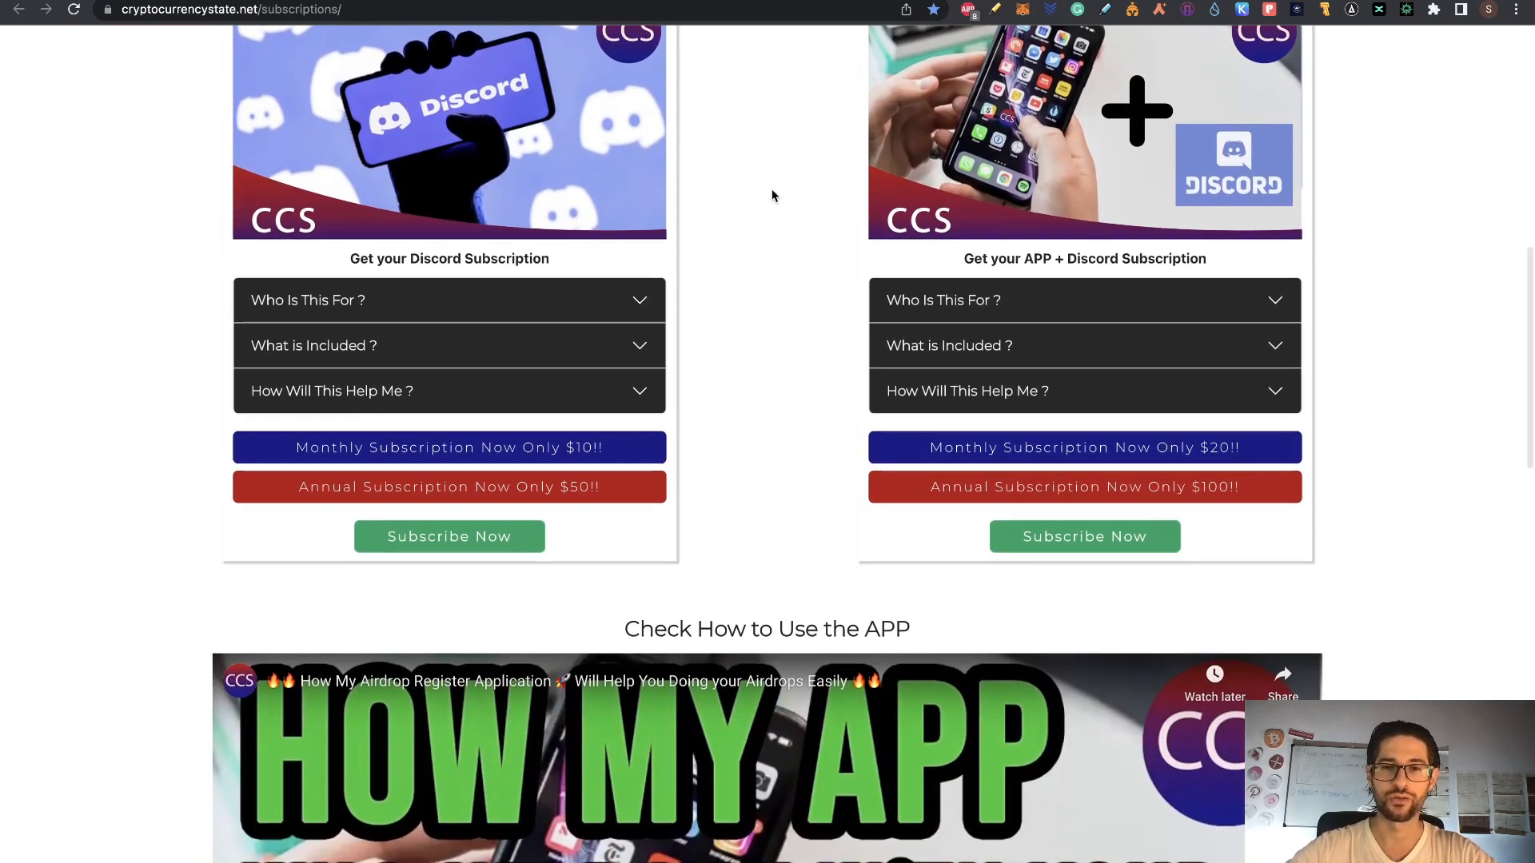
scroll(771, 192, "down", 15)
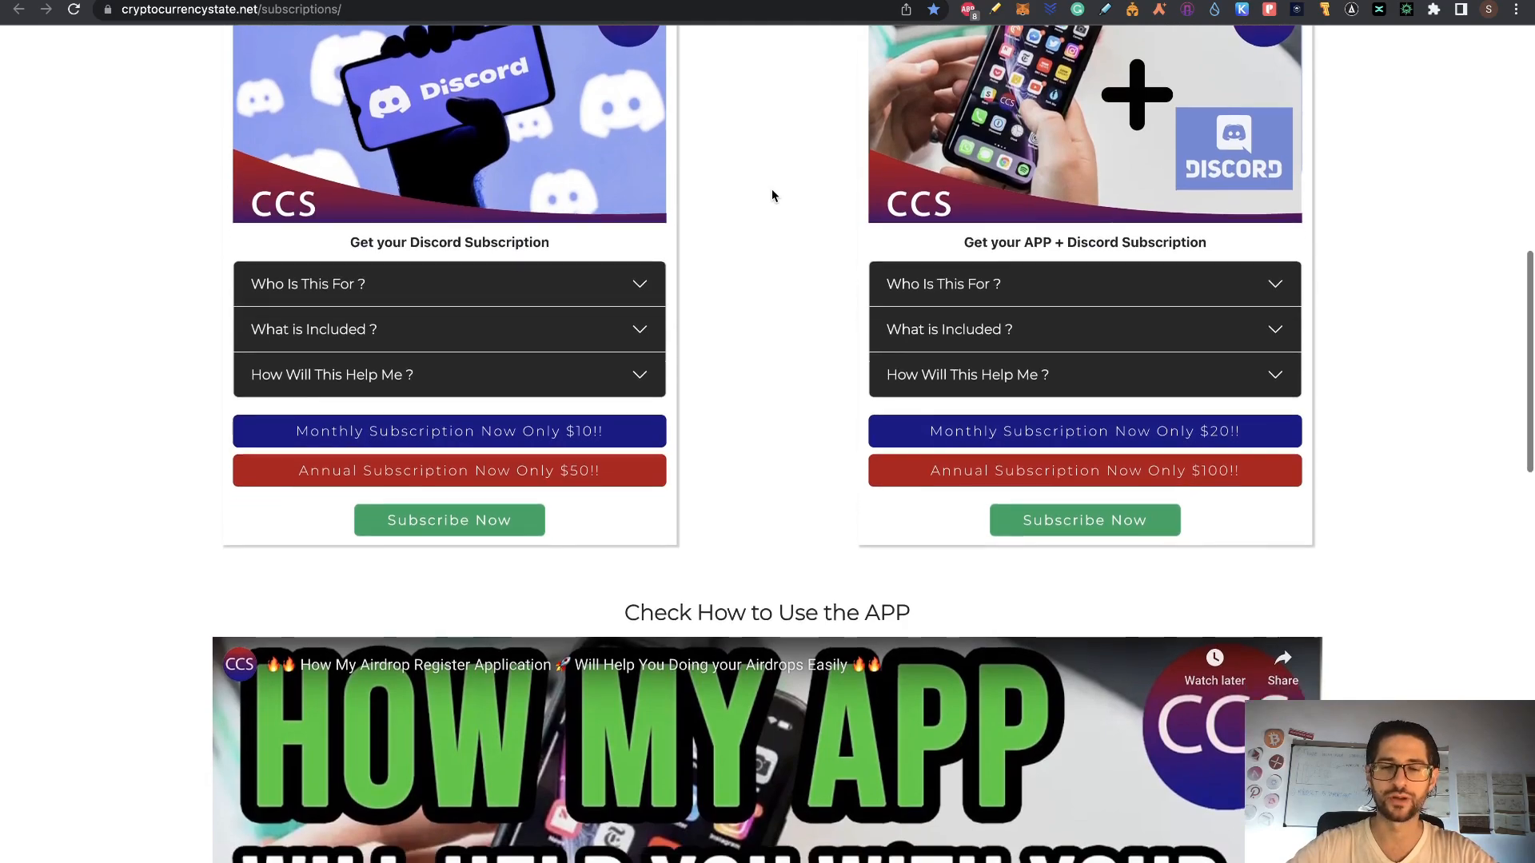
scroll(772, 193, "up", 10)
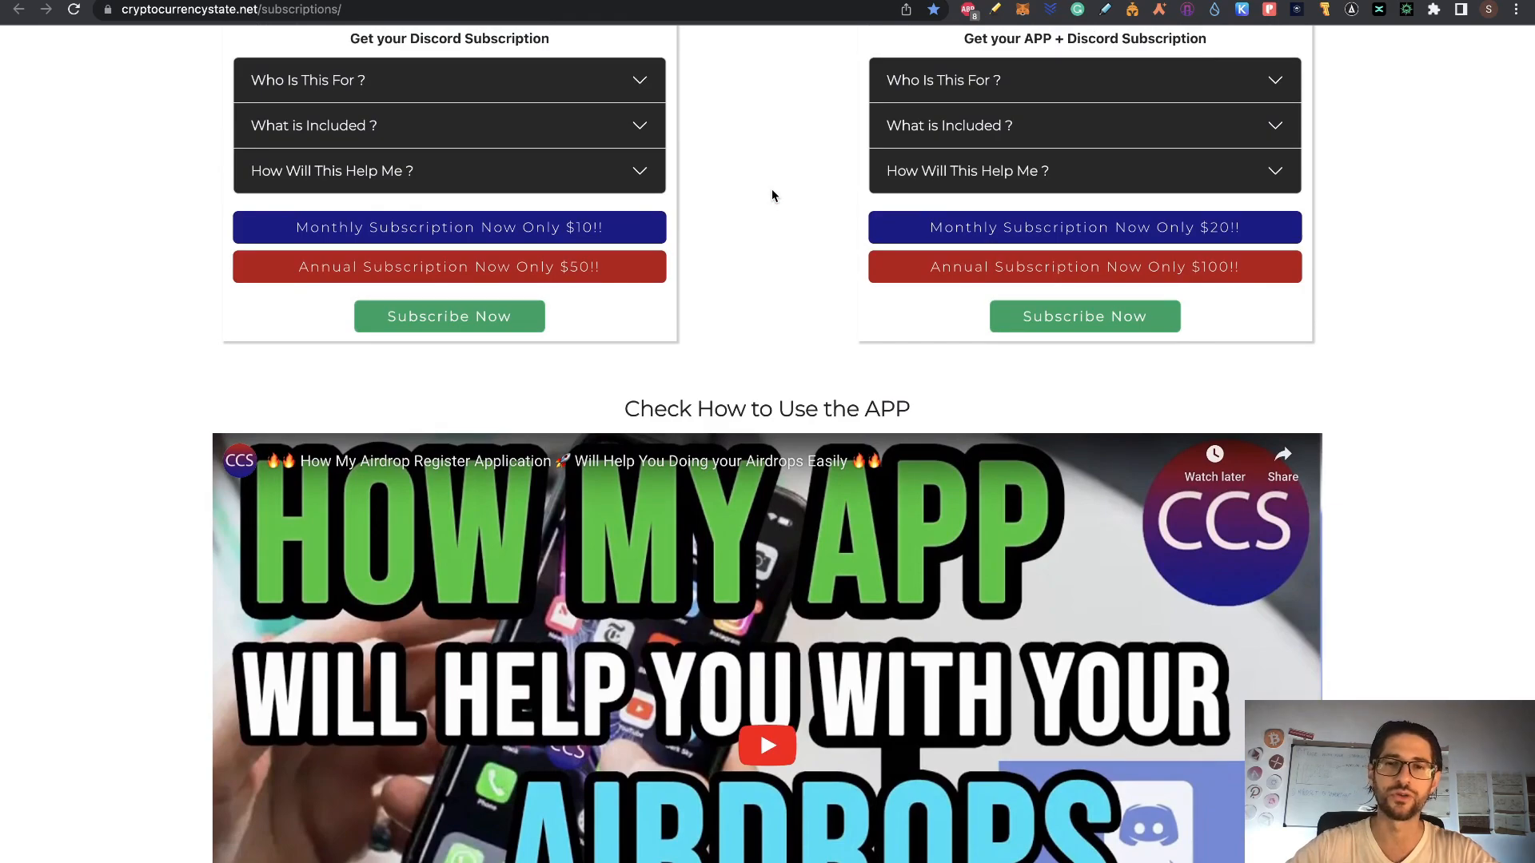
scroll(773, 195, "up", 10)
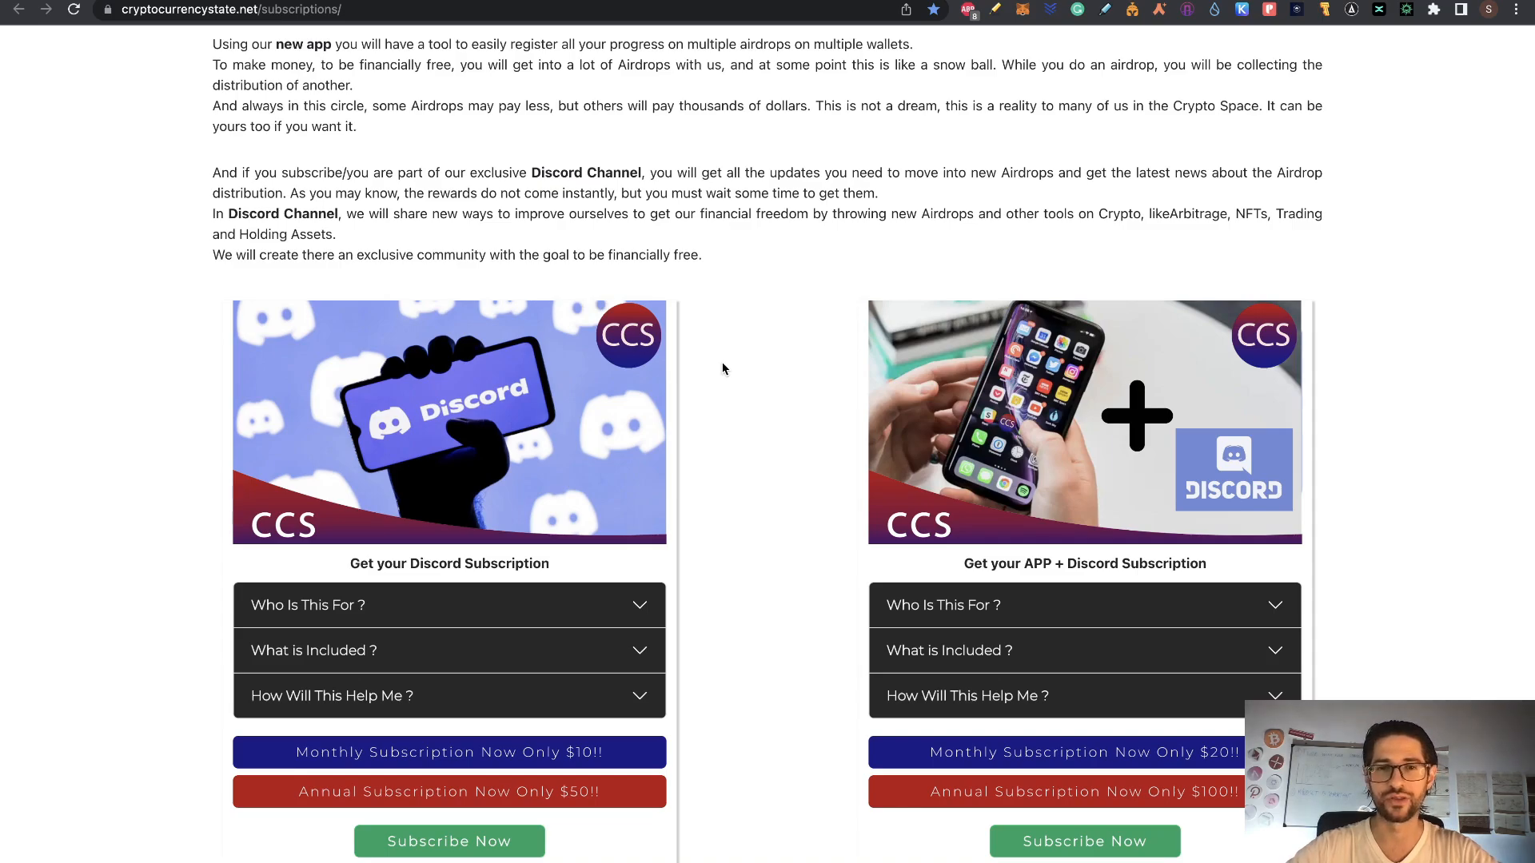
scroll(723, 368, "up", 11)
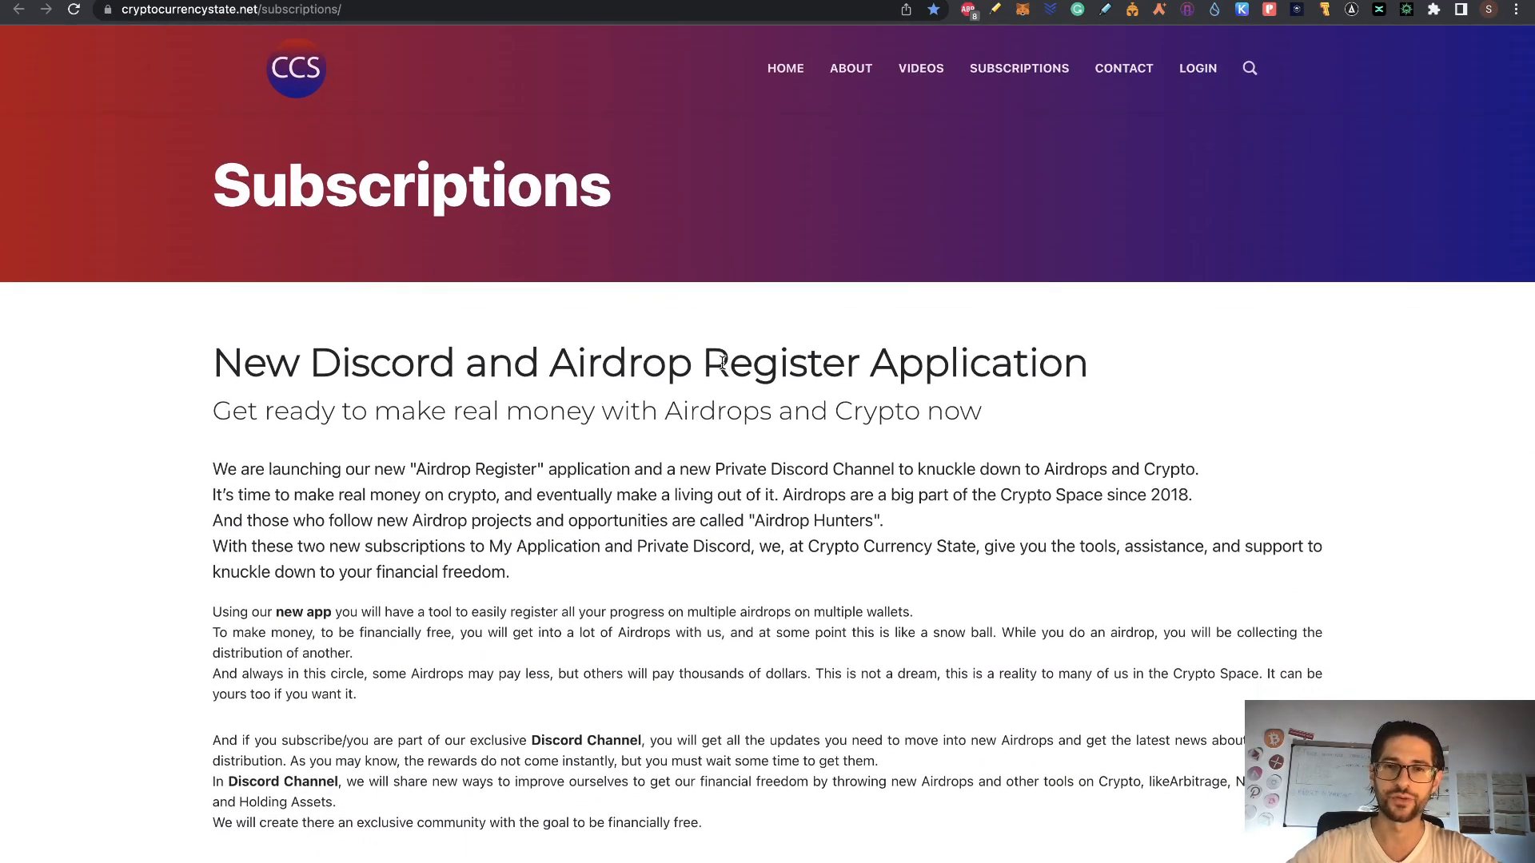
scroll(755, 495, "down", 6)
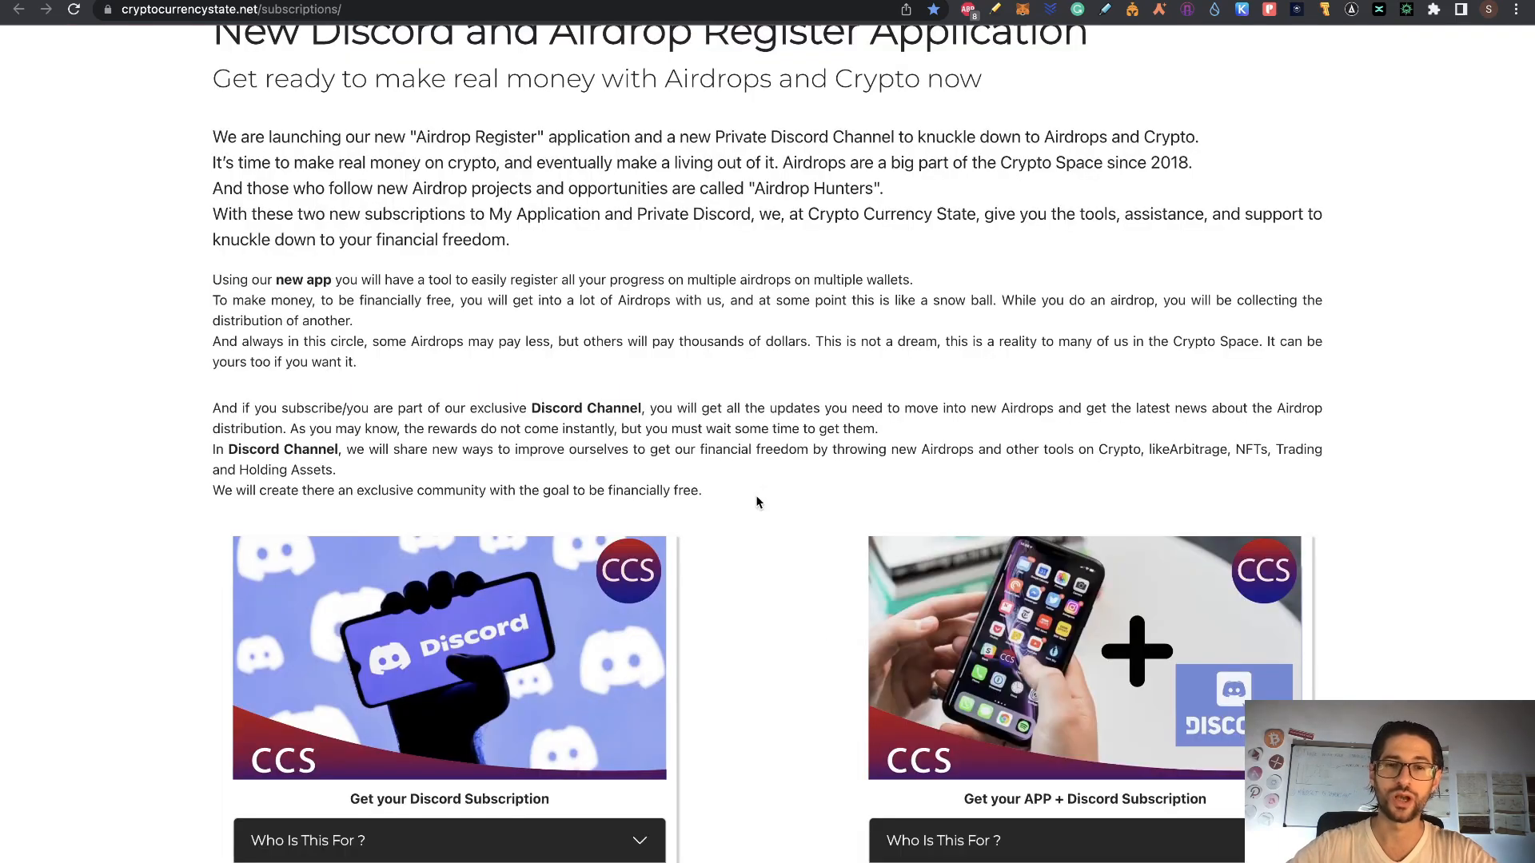
scroll(755, 495, "up", 3)
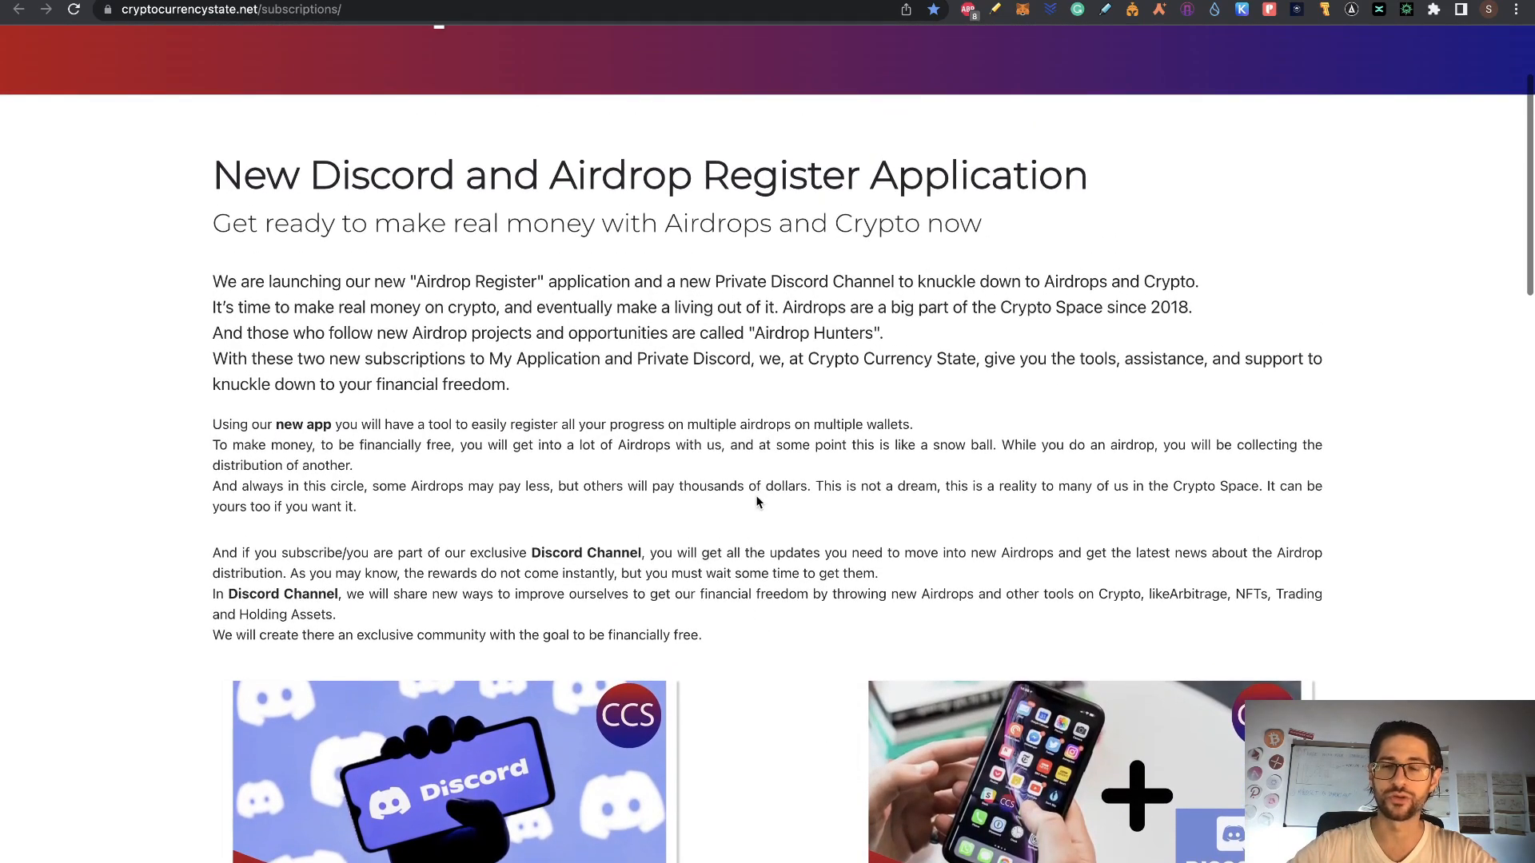